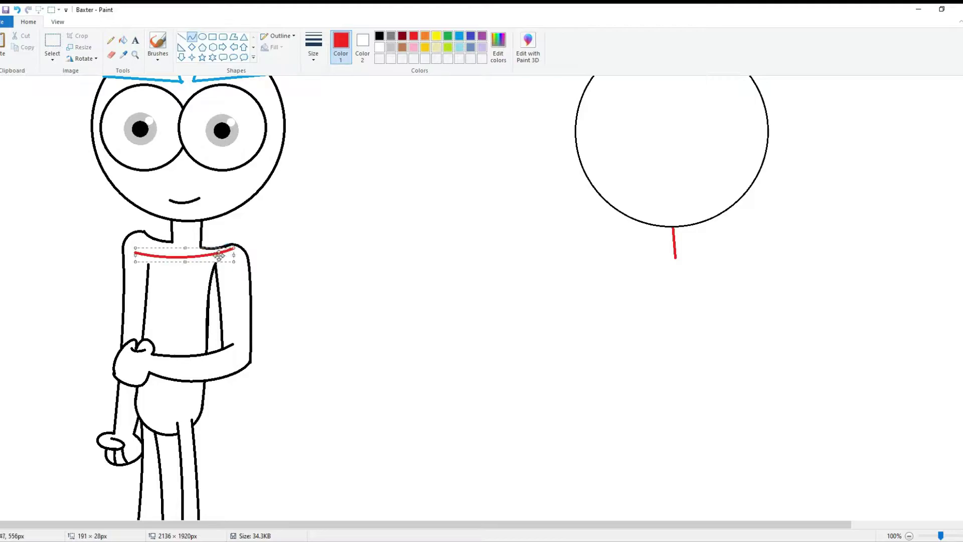
Move the red shoulder curve from the reference figure onto the new figure's spine, just below the neck
scroll(672, 259, "down", 4)
left_click(182, 36)
scroll(177, 152, "up", 2)
mouse_move(177, 153)
left_mouse_down()
mouse_move(166, 309)
mouse_move(183, 138)
mouse_move(671, 161)
left_mouse_up()
Draw the red spine guide about 314 px long and a red hip guide about 68 px wide at its lower end
left_click_drag(661, 303, 679, 309)
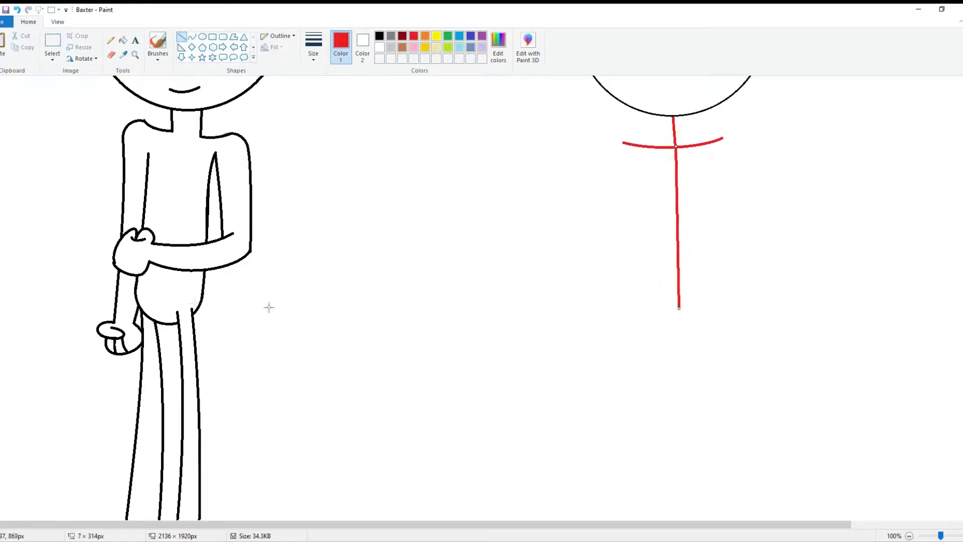
left_click_drag(173, 309, 679, 311)
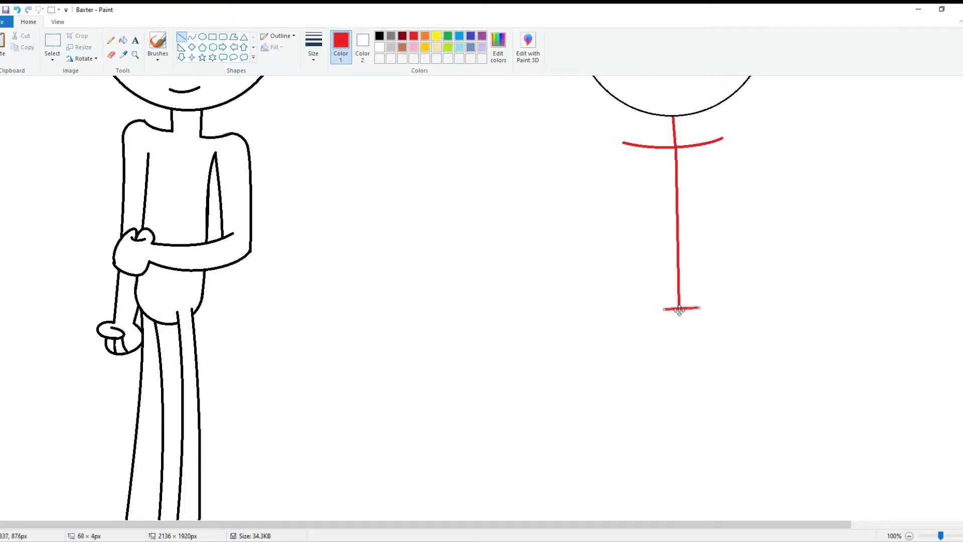
scroll(632, 272, "down", 2)
left_click_drag(190, 199, 168, 355)
mouse_move(167, 301)
left_mouse_down()
mouse_move(720, 299)
mouse_move(693, 348)
mouse_move(890, 295)
mouse_move(940, 241)
mouse_move(888, 301)
left_mouse_up()
scroll(692, 347, "down", 5)
scroll(777, 272, "up", 5)
left_click_drag(661, 195, 663, 443)
left_click(17, 9)
left_click(17, 9)
Draw red leg guide lines from both ends of the hip line, one leg straight and the other bent backwards at the knee
scroll(652, 301, "down", 3)
scroll(652, 301, "up", 3)
left_click_drag(607, 236, 600, 521)
left_click_drag(600, 393, 657, 291)
scroll(658, 291, "down", 5)
mouse_move(655, 381)
left_mouse_down()
mouse_move(702, 365)
mouse_move(732, 371)
left_mouse_up()
scroll(732, 371, "up", 5)
mouse_move(698, 195)
left_mouse_down()
mouse_move(752, 408)
mouse_move(801, 354)
mouse_move(695, 206)
mouse_move(655, 269)
mouse_move(649, 401)
left_mouse_up()
scroll(558, 329, "down", 5)
scroll(561, 329, "up", 5)
Draw red arm guide lines down from both ends of the shoulder curve, the right one about 52 × 364 px
scroll(561, 330, "up", 5)
left_click_drag(132, 247, 128, 434)
left_click_drag(130, 341, 615, 337)
left_click_drag(606, 421, 604, 445)
left_click_drag(722, 249, 745, 434)
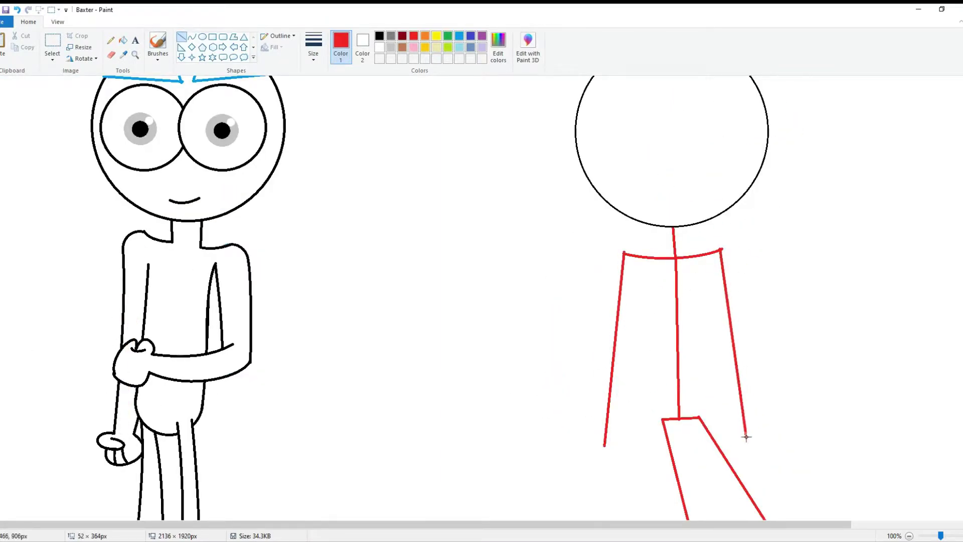
scroll(603, 369, "up", 3)
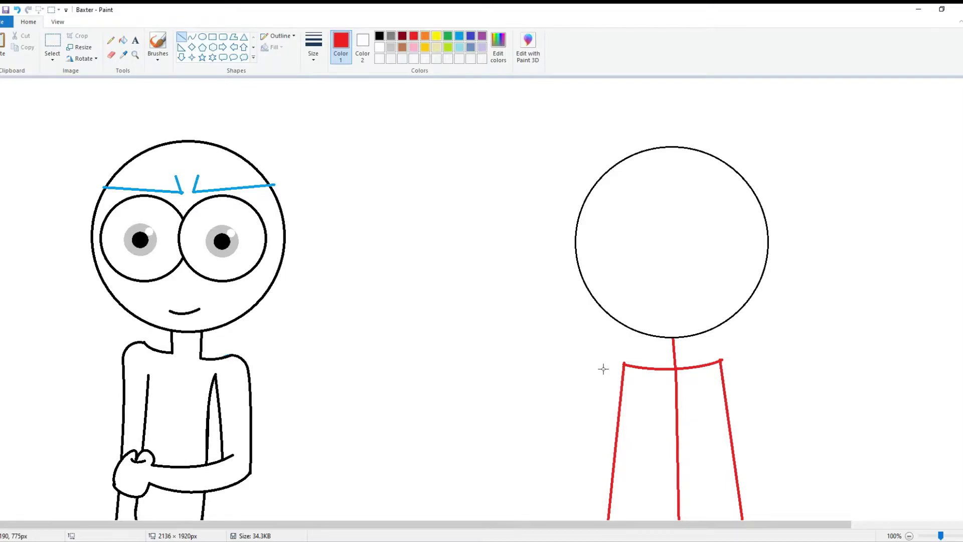
Draw small circles with a thin blue outline around both shoulder joints
scroll(604, 368, "down", 6)
left_click(202, 37)
left_click(459, 36)
left_click(313, 48)
left_click(311, 104)
mouse_move(613, 131)
left_mouse_down()
mouse_move(638, 160)
mouse_move(625, 145)
left_mouse_up()
left_click_drag(705, 127, 734, 155)
Outline the shoulder tops with black curves and the sides of the neck with black lines
left_click(191, 36)
left_click(379, 36)
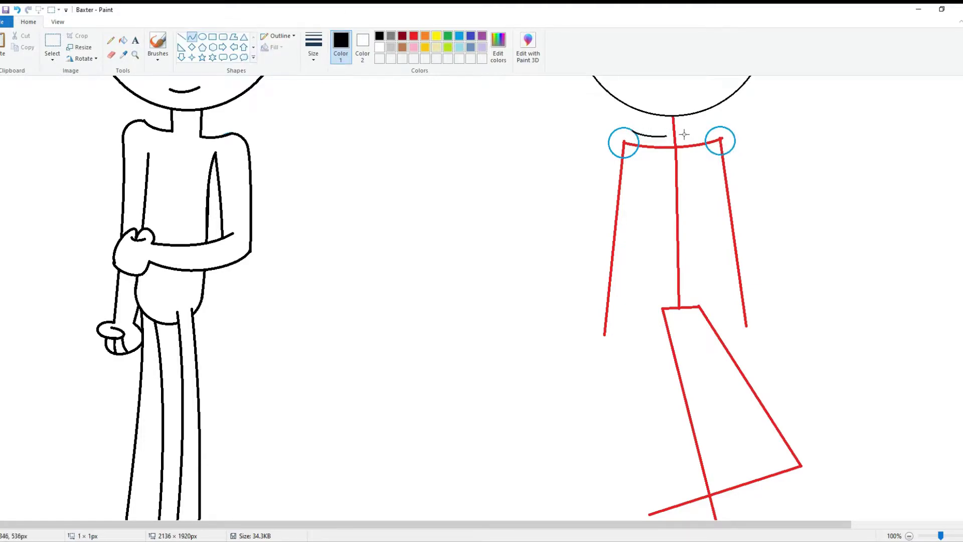
left_click(701, 139)
left_click(181, 37)
Draw a thin blue circle about 131 × 129 px and place it around the hip guide
left_click(459, 36)
left_click(312, 48)
left_click(308, 101)
left_click_drag(136, 261, 199, 323)
left_click_drag(160, 293, 671, 306)
Draw the two sides of the torso as black lines from the hip circle up to the shoulders
left_click(181, 37)
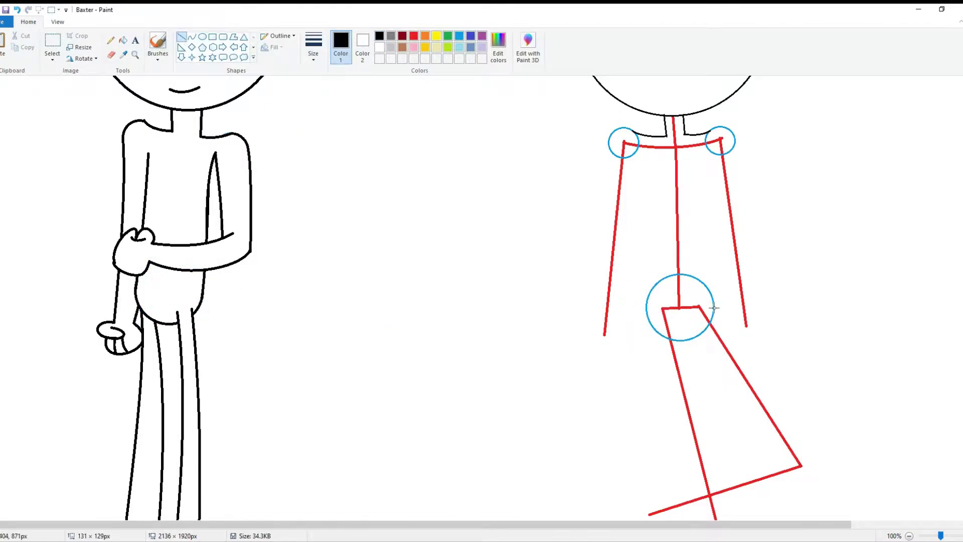
left_click_drag(711, 173, 714, 153)
left_click_drag(646, 309, 634, 152)
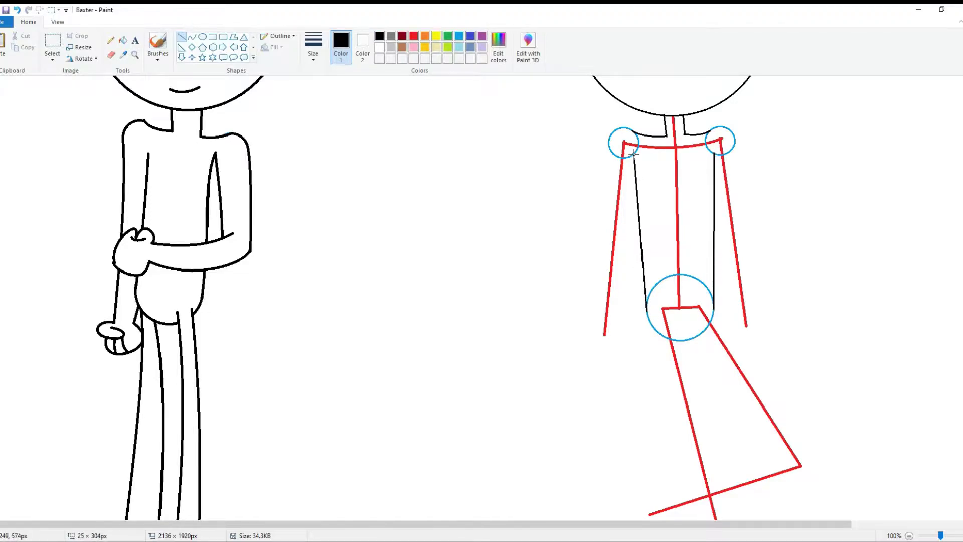
Recolor the hip circle's lower arc black and clear its upper arc and the red guides inside the torso
left_click(122, 40)
right_click(709, 284)
right_click(678, 250)
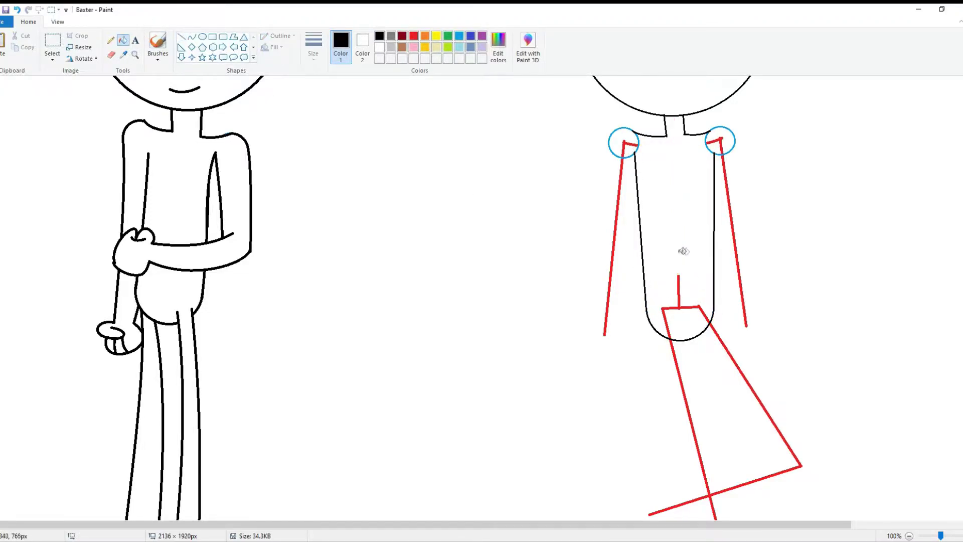
Outline the straight leg with parallel blue lines on both sides of its red guide
scroll(683, 249, "down", 2)
left_click(181, 37)
scroll(727, 354, "down", 4)
mouse_move(679, 215)
left_mouse_down()
mouse_move(726, 354)
mouse_move(762, 332)
mouse_move(659, 213)
left_mouse_up()
scroll(746, 345, "up", 4)
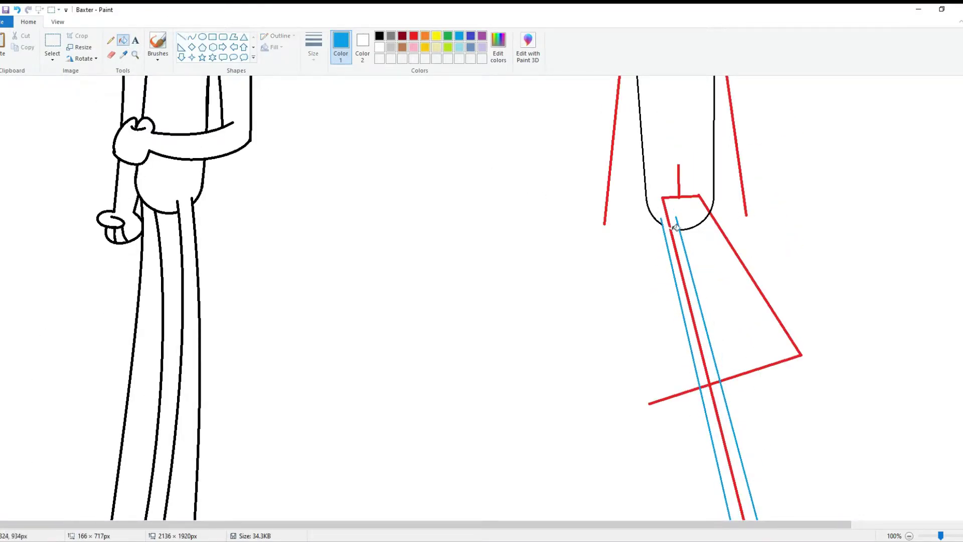
Add a rounded foot to the straight leg and recolor the leg and foot outline black
scroll(420, 179, "down", 4)
left_click(808, 331)
left_click(123, 40)
left_click(379, 36)
left_click(757, 300)
scroll(737, 339, "up", 4)
Outline the bent leg's thigh and shin with blue lines on both sides of the red guides
left_click(181, 38)
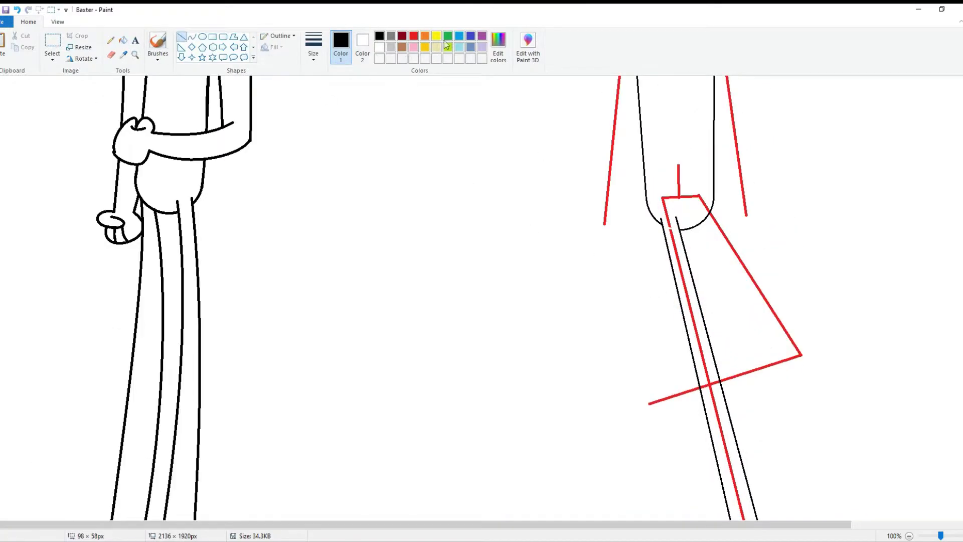
mouse_move(701, 213)
left_mouse_down()
mouse_move(787, 347)
mouse_move(711, 203)
left_mouse_up()
mouse_move(815, 359)
left_mouse_down()
mouse_move(693, 427)
mouse_move(669, 409)
left_mouse_up()
left_click_drag(788, 348, 640, 397)
scroll(636, 286, "down", 2)
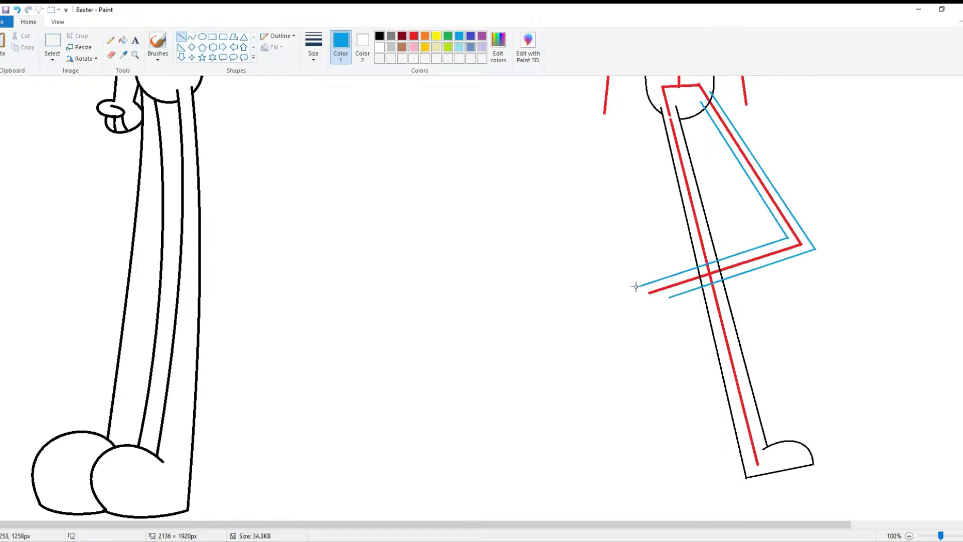
Clear the red guides inside both legs and recolor the bent leg's outline black
left_click(122, 41)
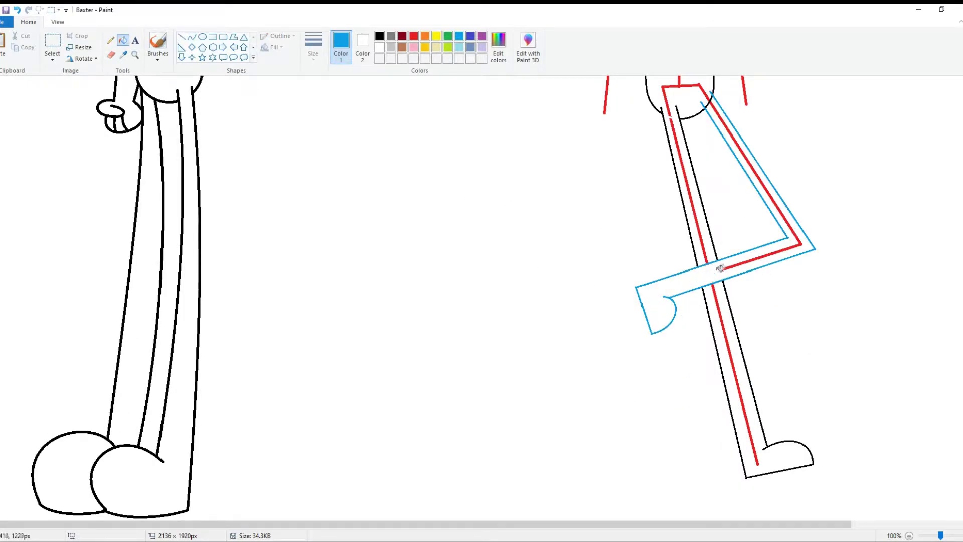
right_click(719, 268)
right_click(678, 142)
right_click(714, 289)
left_click(379, 36)
left_click(675, 297)
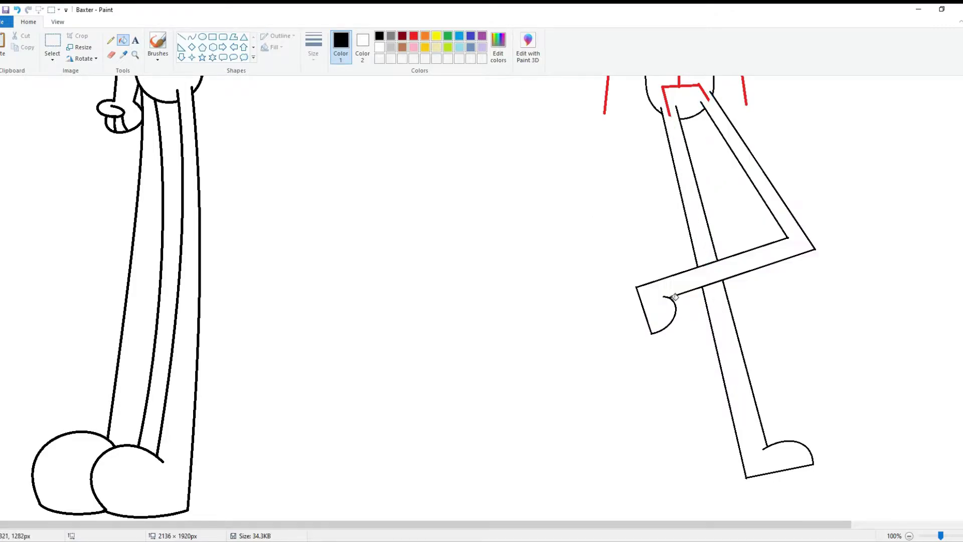
Outline both arms with straight lines running down from the shoulder circles beside the red guides
scroll(674, 297, "up", 4)
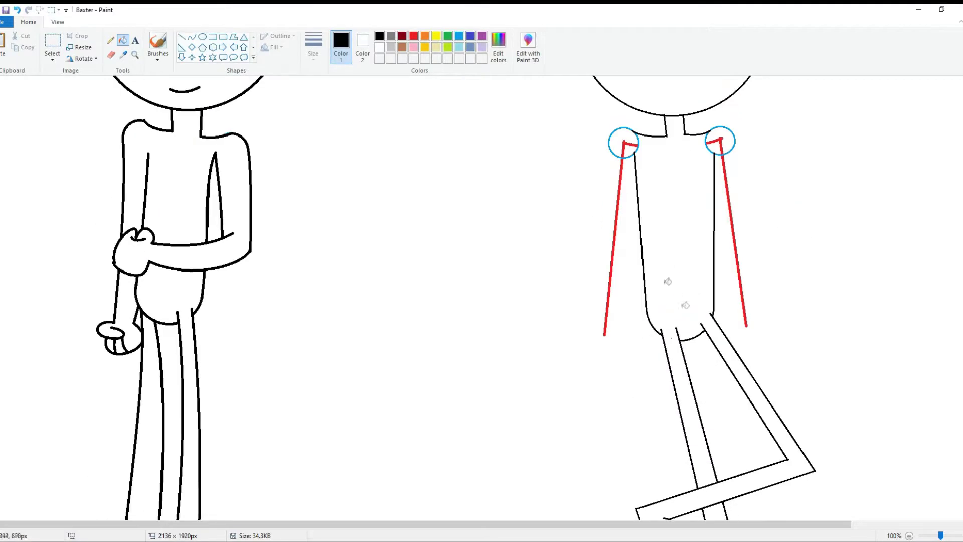
left_click(181, 36)
left_click_drag(639, 144, 618, 335)
left_click_drag(609, 142, 589, 335)
mouse_move(733, 139)
left_mouse_down()
mouse_move(761, 325)
mouse_move(714, 187)
left_mouse_up()
Recolor the arm outlines indigo and clear the arm guides and leftover shoulder circle arcs
left_click(379, 36)
left_click(123, 39)
left_click(470, 35)
left_click(733, 135)
key("ctrl+z")
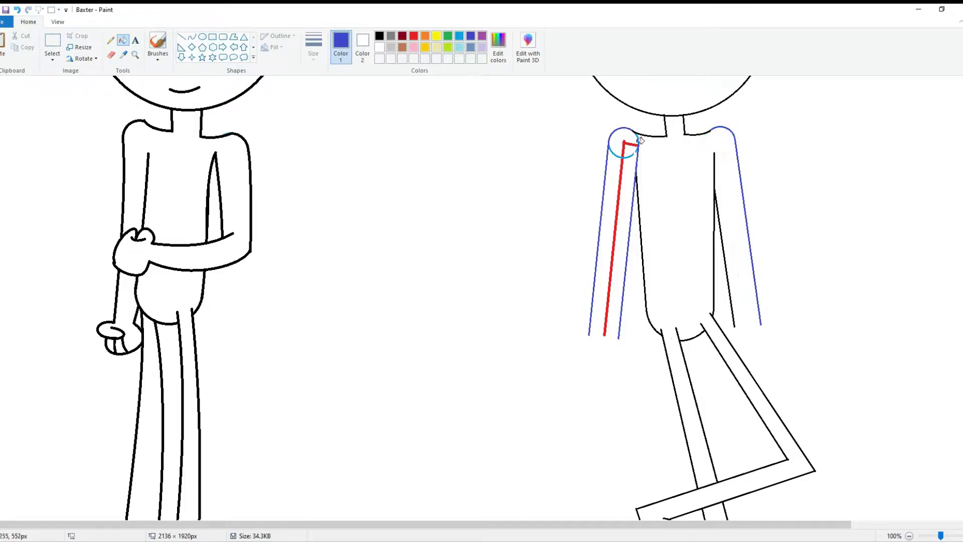
scroll(624, 172, "up", 2)
scroll(624, 172, "down", 4)
left_click(110, 39)
left_click(313, 47)
left_click(329, 80)
key("ctrl+z")
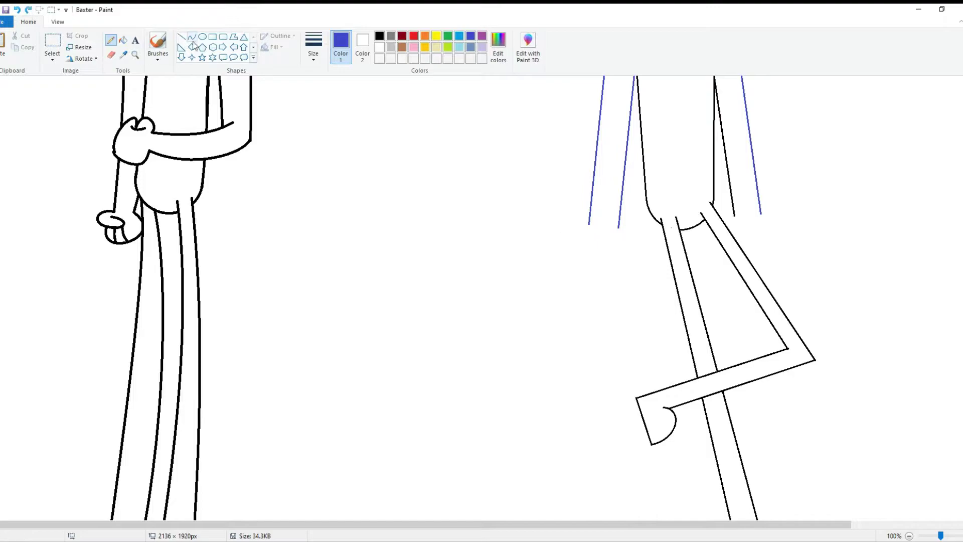
Draw a hand with rounded fingers at the end of each arm using indigo curves
left_click_drag(547, 256, 601, 253)
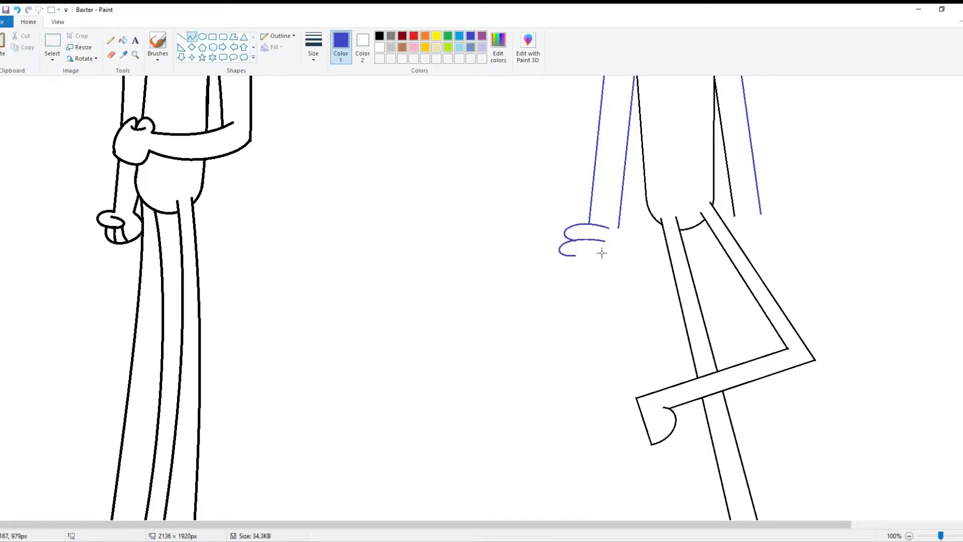
left_click_drag(553, 279, 612, 276)
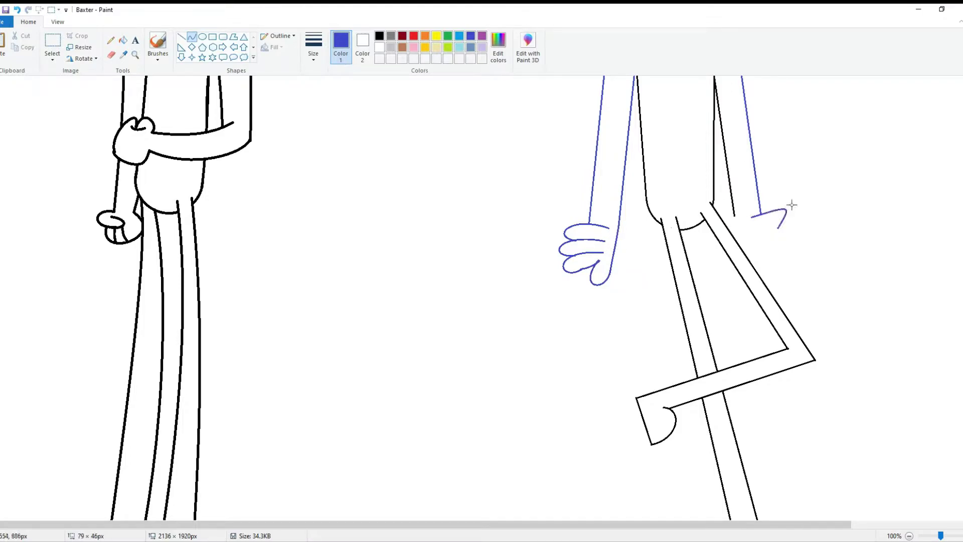
left_click(839, 231)
mouse_move(792, 204)
left_mouse_down()
mouse_move(805, 245)
mouse_move(780, 263)
left_mouse_up()
left_click(52, 57)
left_click(699, 209)
left_click_drag(734, 217, 748, 275)
left_click(733, 296)
scroll(451, 300, "up", 5)
scroll(451, 301, "down", 5)
left_click(110, 40)
left_click(123, 40)
key("ctrl+z")
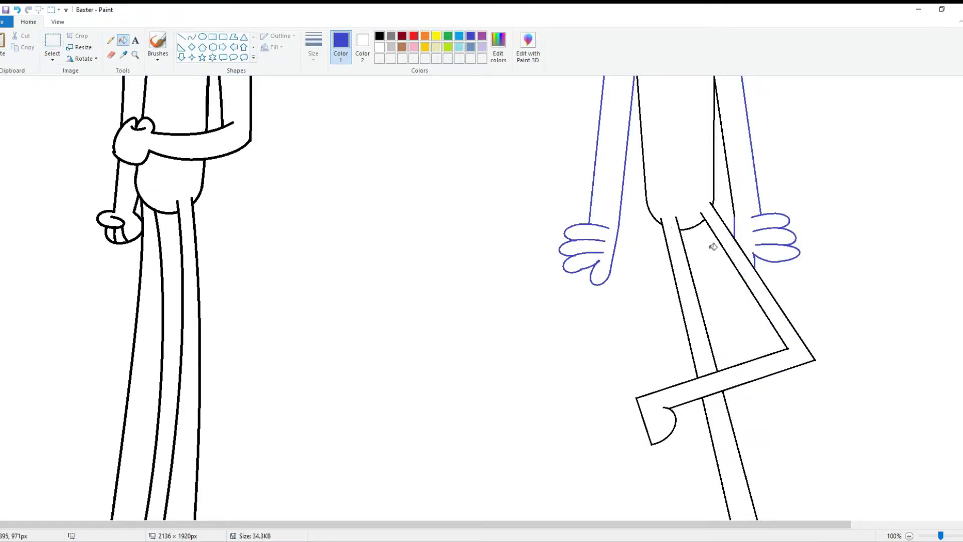
Recolor the indigo outlines of both arms and hands black
scroll(538, 135, "up", 5)
left_click(380, 36)
left_click(737, 329)
key("ctrl+z")
left_click(737, 330)
left_click(618, 337)
Draw a flared red glove cuff around the left wrist with curves and clear the arm lines inside it
left_click(448, 36)
left_click(193, 37)
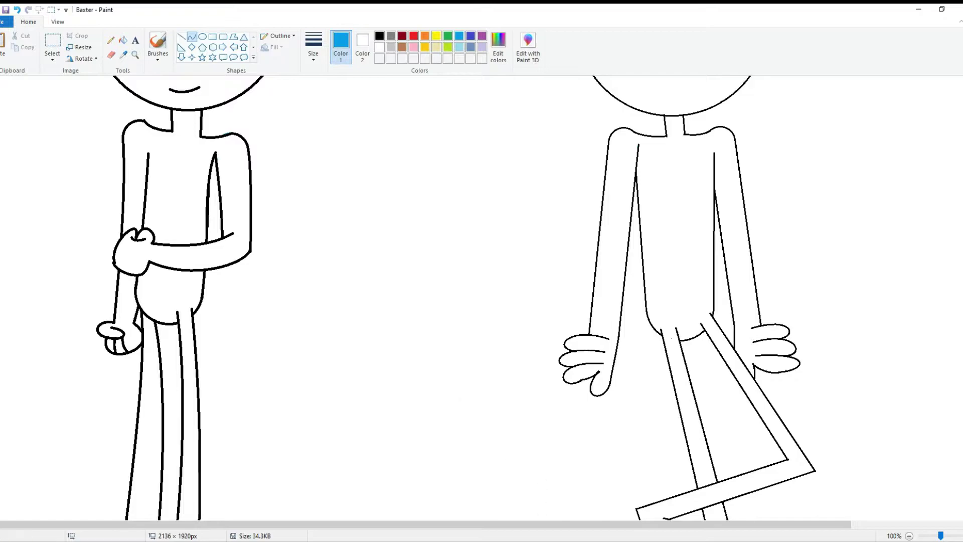
key("Return")
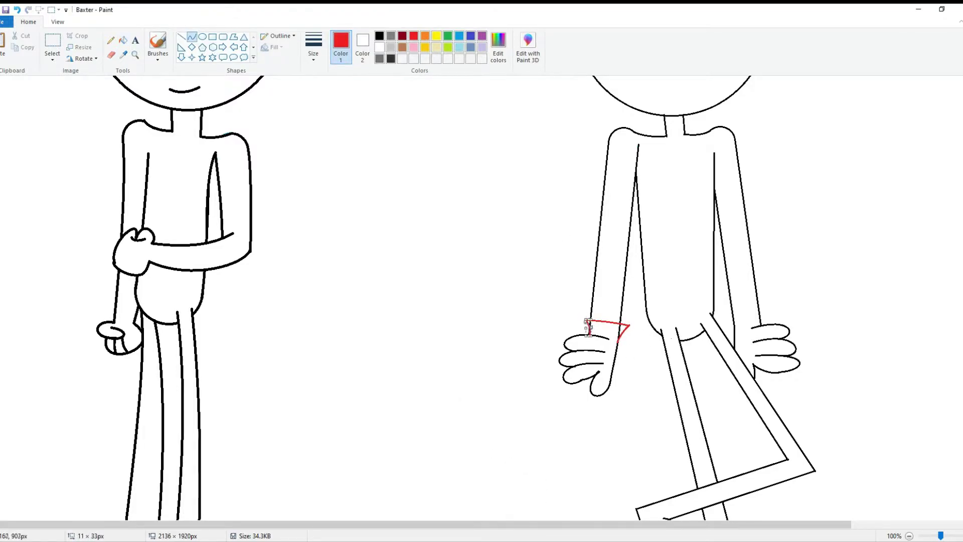
left_click(123, 40)
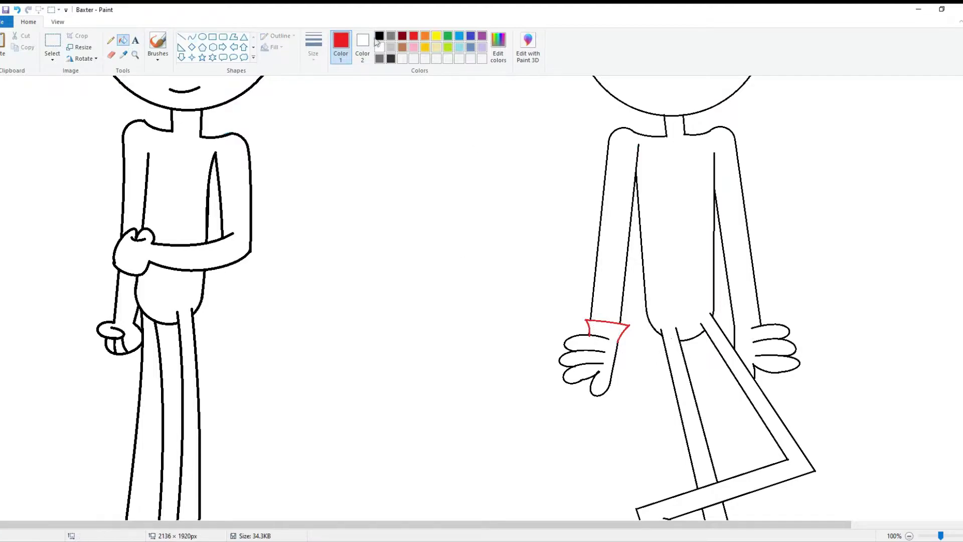
Add a band split into three segments under the left cuff and draw a matching red cuff on the right wrist
left_click(192, 37)
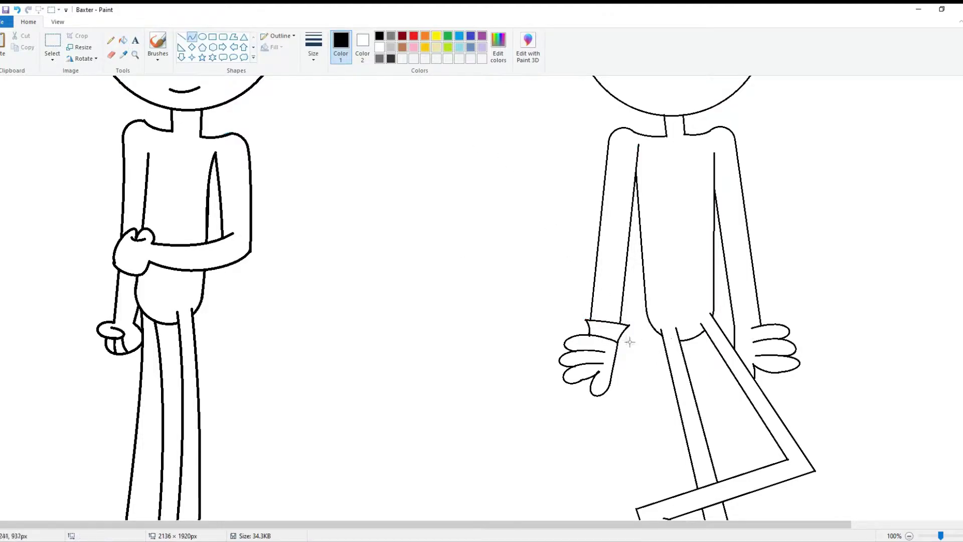
left_click(181, 37)
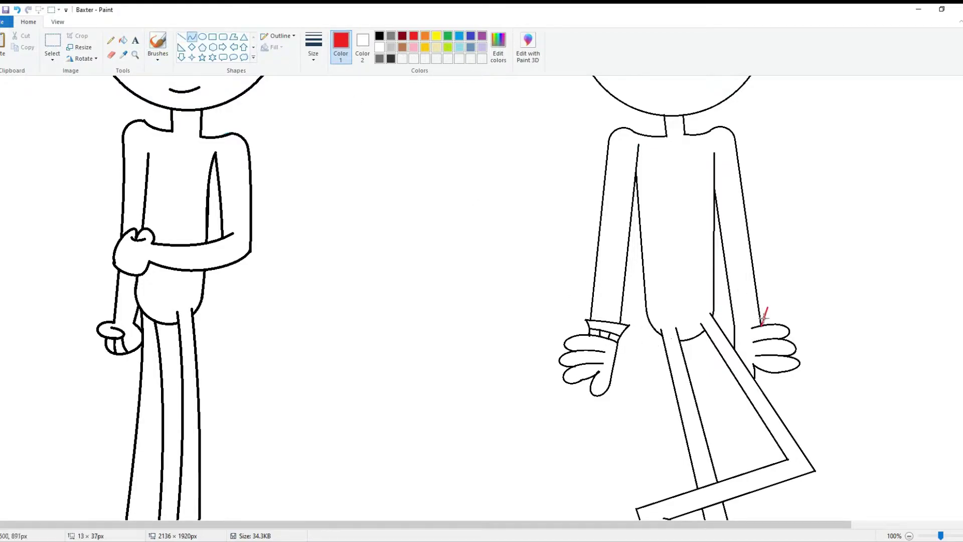
left_click(123, 39)
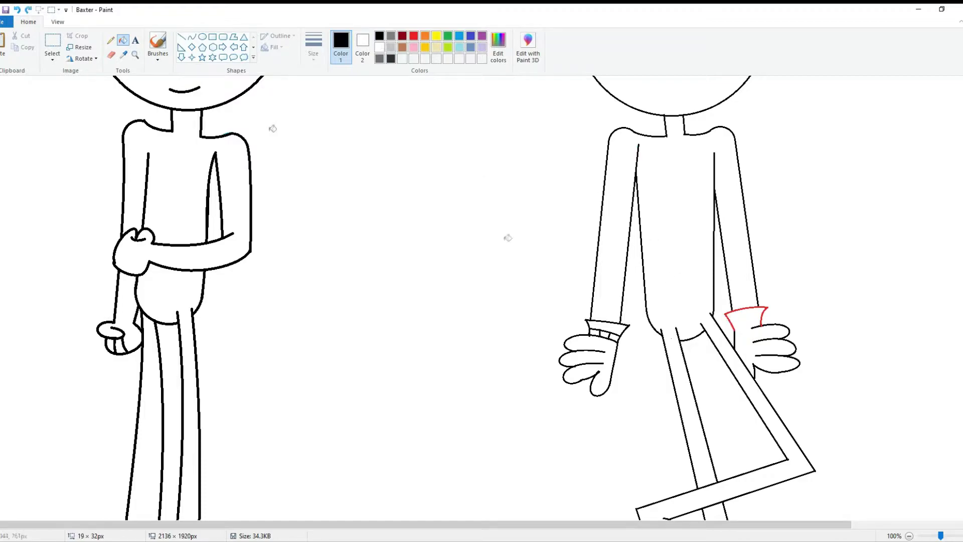
Add a custom red to the palette and draw a black three-segment band under the right cuff
left_click(498, 49)
left_click(485, 203)
left_click(387, 344)
left_click(191, 37)
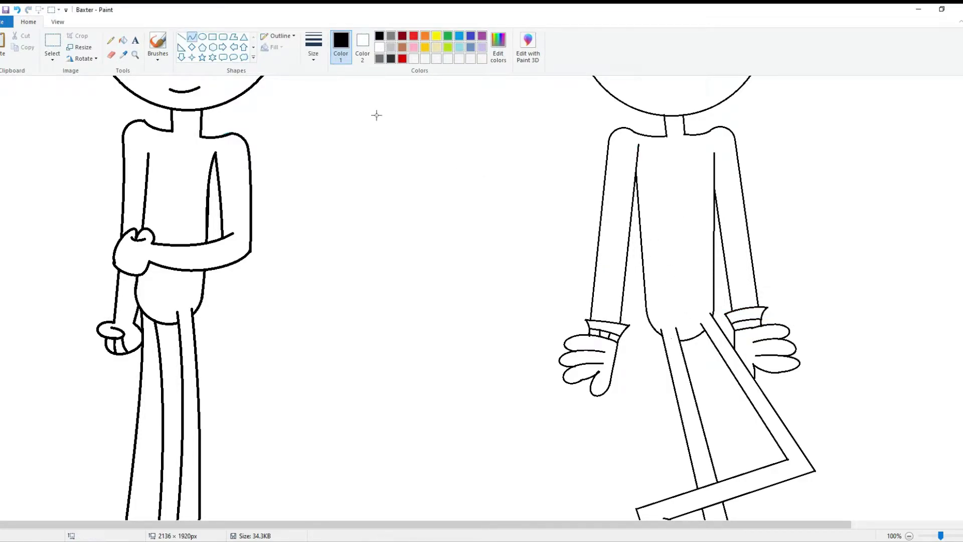
left_click(123, 39)
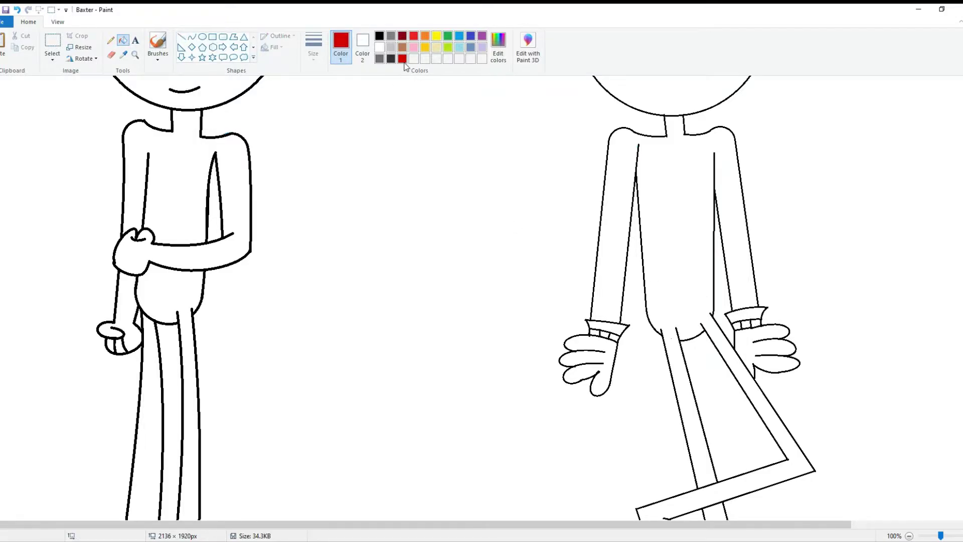
Fill the outer segments of both wristbands with the custom red
left_click(596, 332)
left_click(619, 334)
key("ctrl+z")
left_click(737, 325)
left_click(755, 323)
Mix a custom blue and fill the middle segment of both wristbands with it
left_click(498, 49)
left_click(443, 219)
left_click(385, 347)
left_click(604, 333)
left_click(746, 324)
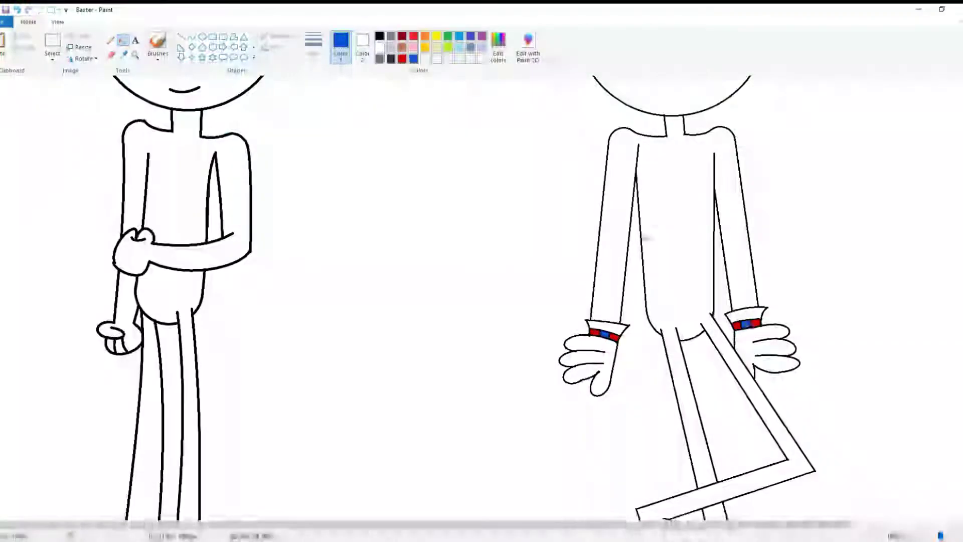
Draw black sleeve hem curves across both arms at the elbows and the belt curves across the waist
left_click(192, 36)
left_click(380, 48)
left_click(380, 36)
left_click_drag(598, 239, 629, 243)
left_click_drag(721, 236, 749, 237)
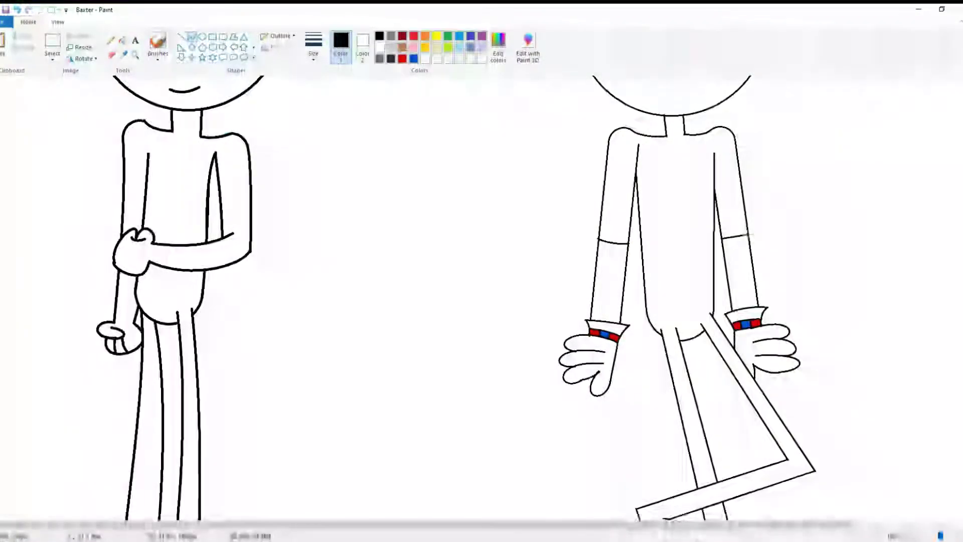
mouse_move(711, 301)
left_mouse_down()
mouse_move(645, 305)
mouse_move(713, 293)
left_mouse_up()
left_click(122, 43)
left_click(413, 58)
left_click(661, 177)
key("ctrl+z")
Close the neckline with a black curve and fill the shirt with the custom blue
left_click(380, 36)
left_click(192, 36)
left_click_drag(665, 133, 683, 134)
left_click(122, 43)
left_click(413, 58)
left_click(662, 176)
Draw a white five-pointed star on the chest of the blue shirt
left_click(203, 57)
left_click(380, 48)
left_click_drag(648, 185, 707, 240)
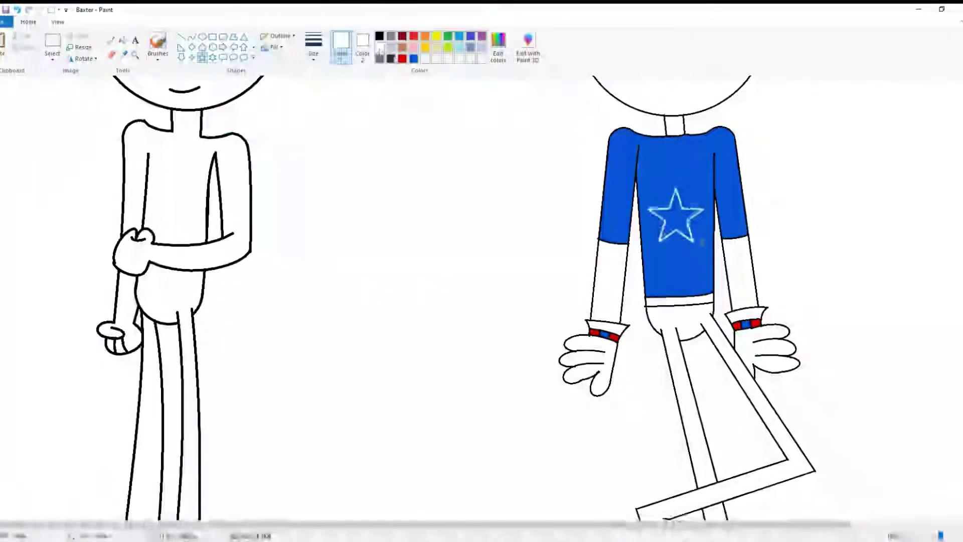
Draw two short black vertical lines in the middle of the belt to form a buckle
left_click(182, 36)
left_click(379, 36)
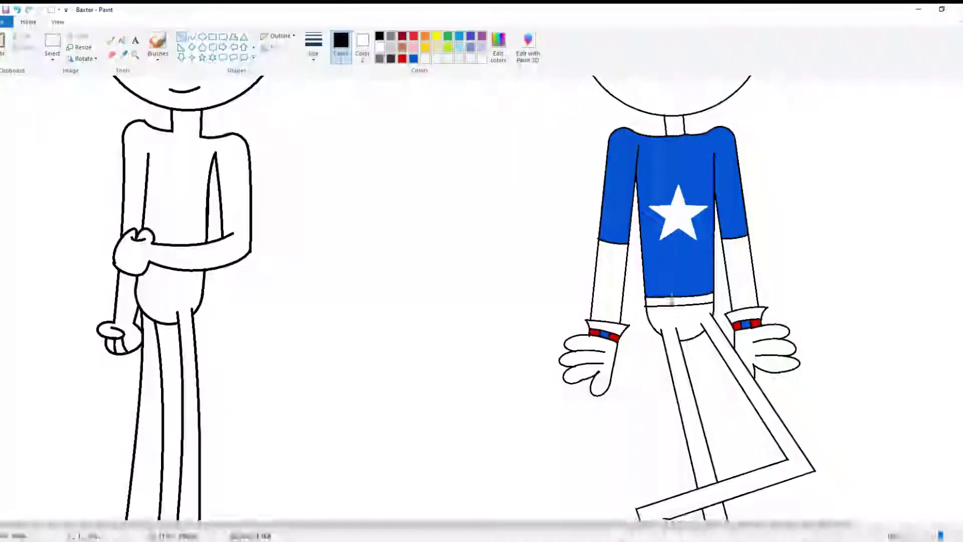
left_click_drag(685, 297, 685, 305)
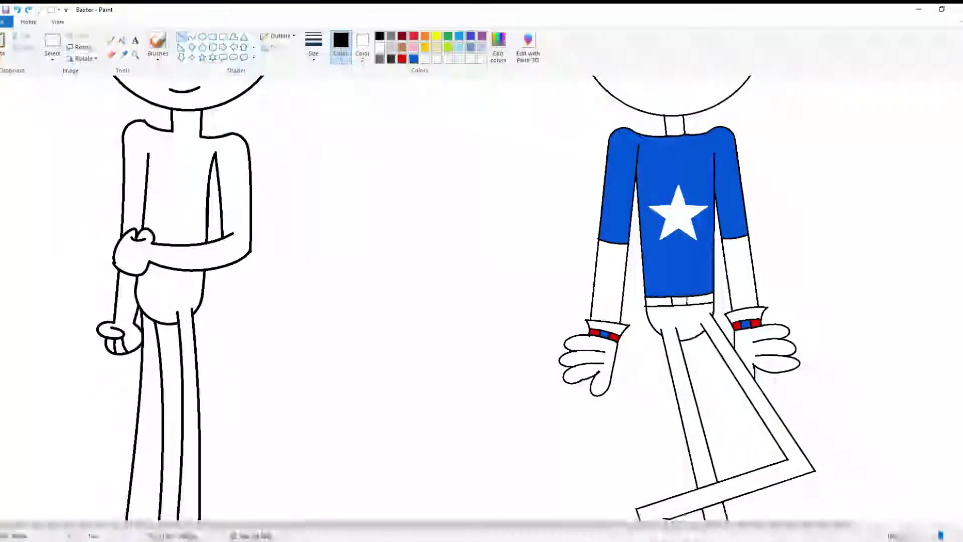
Fill the belt on both sides of the buckle with red
left_click(122, 43)
left_click(414, 36)
left_click(662, 301)
Mix a custom navy blue, fill the trousers and both legs with it, and add a darker navy to the palette
left_click(414, 58)
left_click(498, 47)
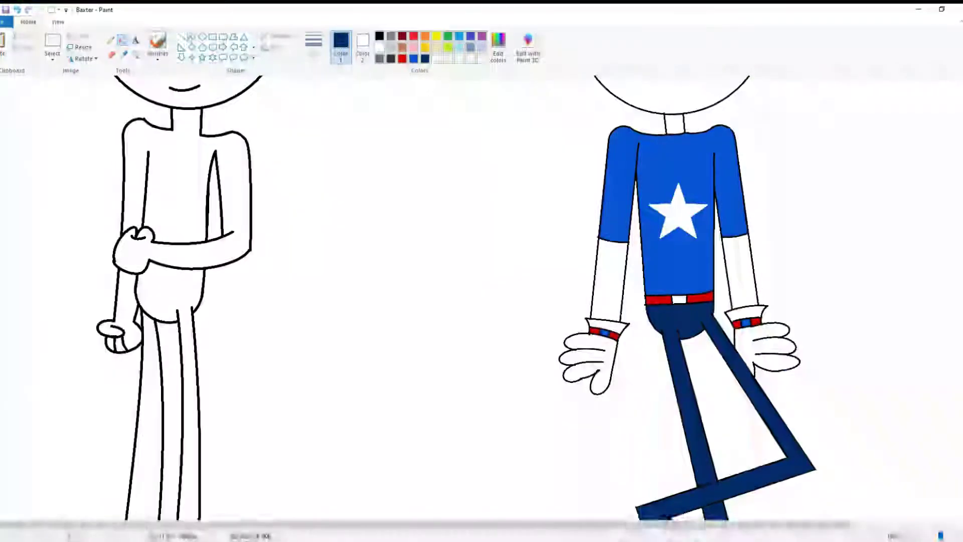
left_click(498, 47)
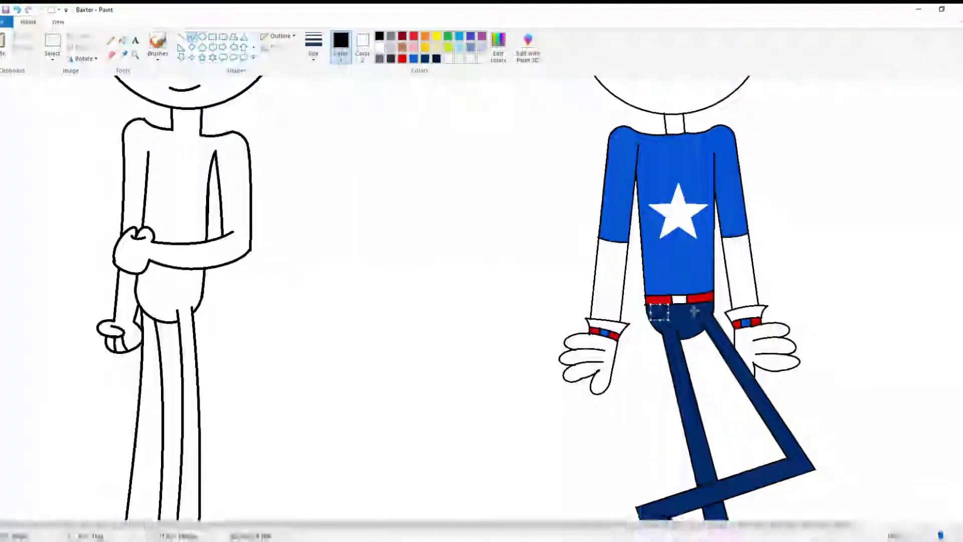
Fill the hip pockets at the top of the trousers with the darker navy
left_click(122, 41)
left_click(425, 58)
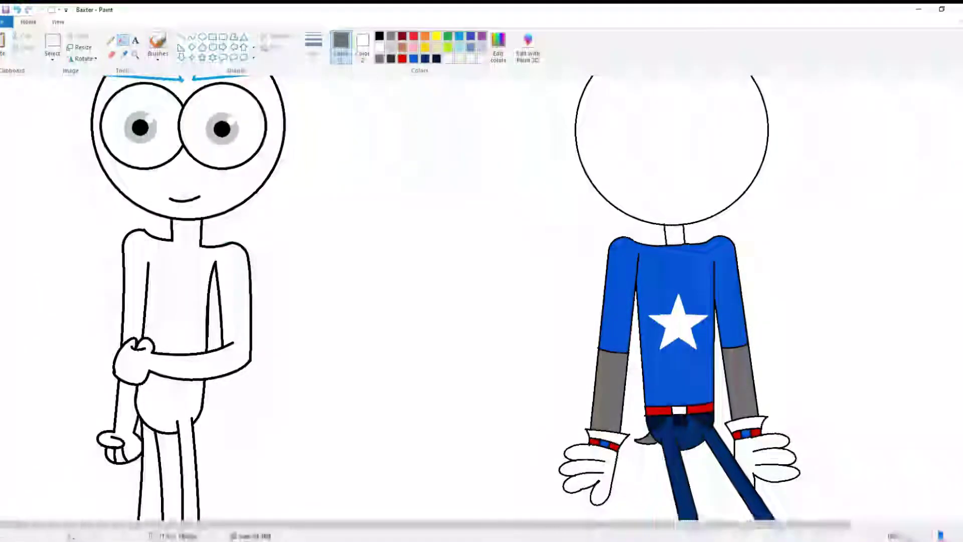
Draw the black outline of a scarf with two jagged tails blowing sideways from the neck of the new figure
left_click_drag(664, 224, 588, 220)
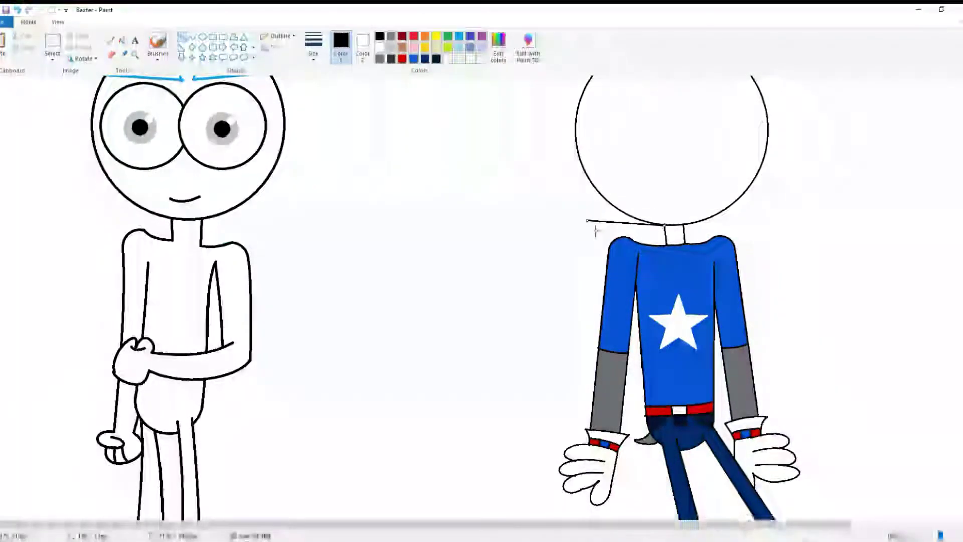
left_click(596, 231)
left_click(534, 226)
left_click(540, 240)
left_click(609, 245)
left_click_drag(664, 225, 589, 221)
left_click(604, 235)
left_click(554, 241)
left_click(562, 256)
left_click(603, 259)
Fill the neck wrap and the alternating sections of both scarf tails with red
left_click(122, 40)
left_click(402, 58)
left_click(571, 232)
left_click(675, 235)
left_click(576, 249)
Add a white stripe across the scarf's red neck wrap
right_click(402, 58)
left_click(52, 59)
left_click(181, 36)
left_click(379, 47)
mouse_move(682, 231)
left_mouse_down()
mouse_move(665, 230)
mouse_move(684, 239)
mouse_move(604, 235)
left_mouse_up()
left_click(122, 40)
left_click(612, 225)
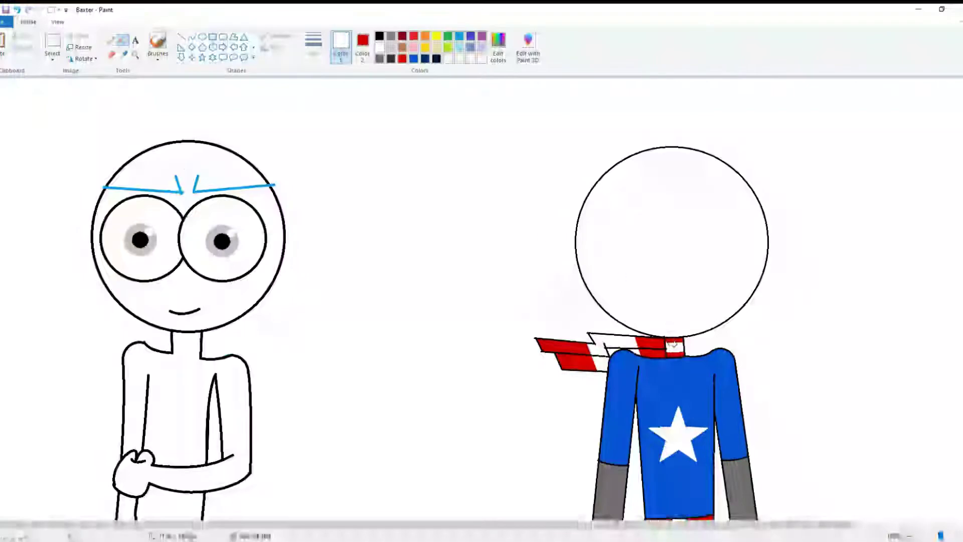
Draw two large eye circles touching each other inside the new figure's head
left_click(202, 37)
left_click(313, 45)
left_click(341, 110)
left_click(424, 36)
left_click_drag(173, 281, 271, 194)
left_click_drag(222, 264, 376, 256)
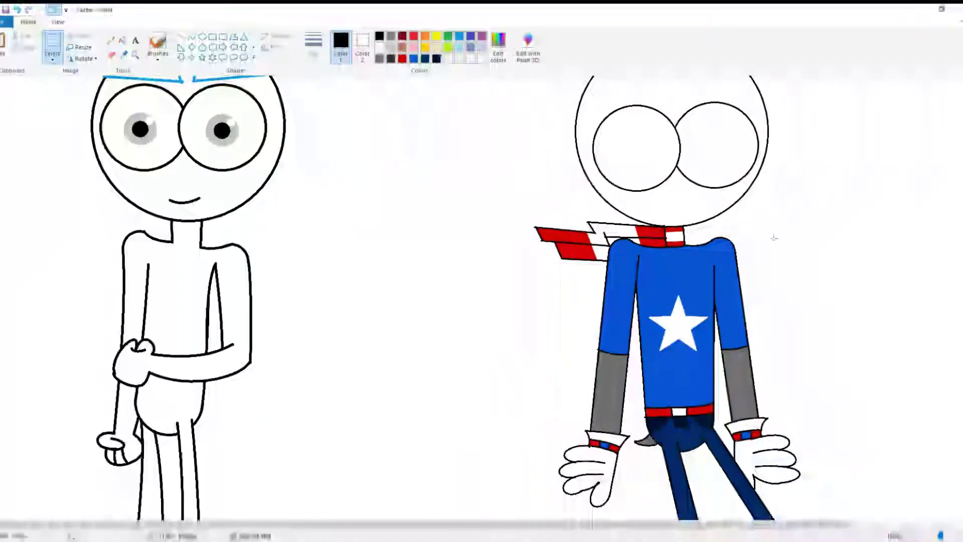
Paste copies of the reference figure's iris and pupil into both eyes and recolor the irises blue
scroll(724, 227, "up", 3)
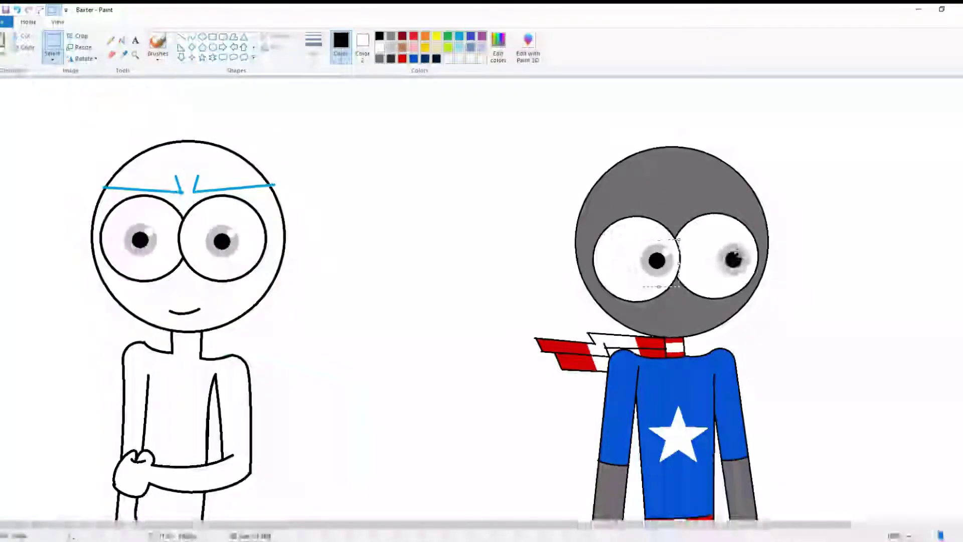
key("ctrl+v")
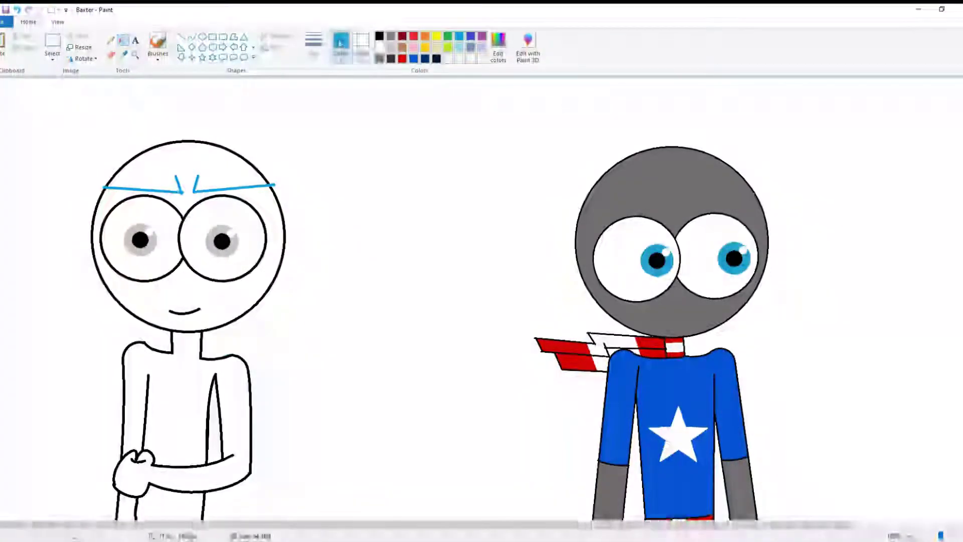
Draw two small pointed fangs with black lines on the lower face and fill them with white
left_click(379, 36)
left_click(180, 36)
left_click_drag(689, 319, 670, 327)
left_click_drag(671, 327, 685, 326)
left_click_drag(686, 326, 690, 318)
left_click(380, 47)
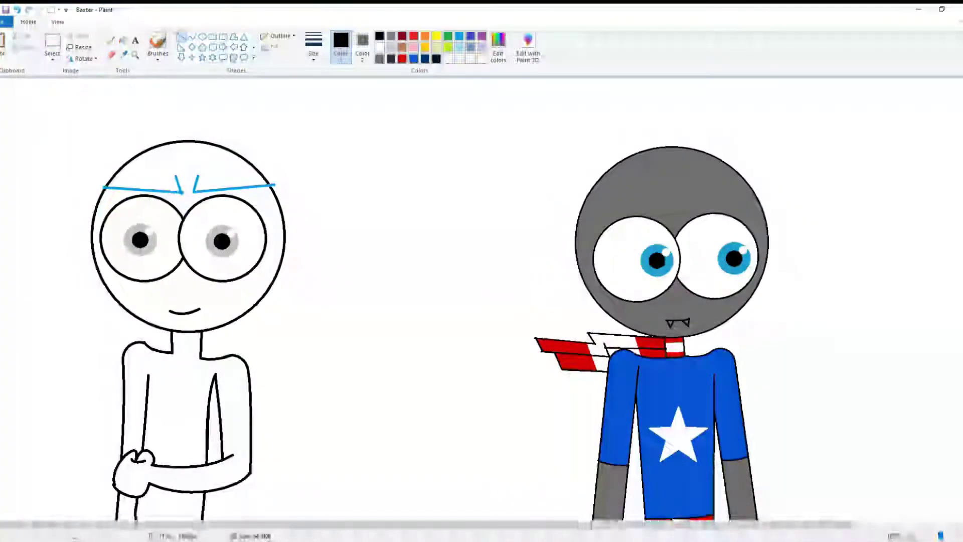
left_click(123, 40)
left_click(669, 321)
left_click(686, 320)
Draw larger dark gray circles around both eyes as a mask and a smaller circle around the fangs as a muzzle
left_click(380, 36)
left_click(53, 57)
left_click(202, 36)
left_click_drag(679, 300, 583, 207)
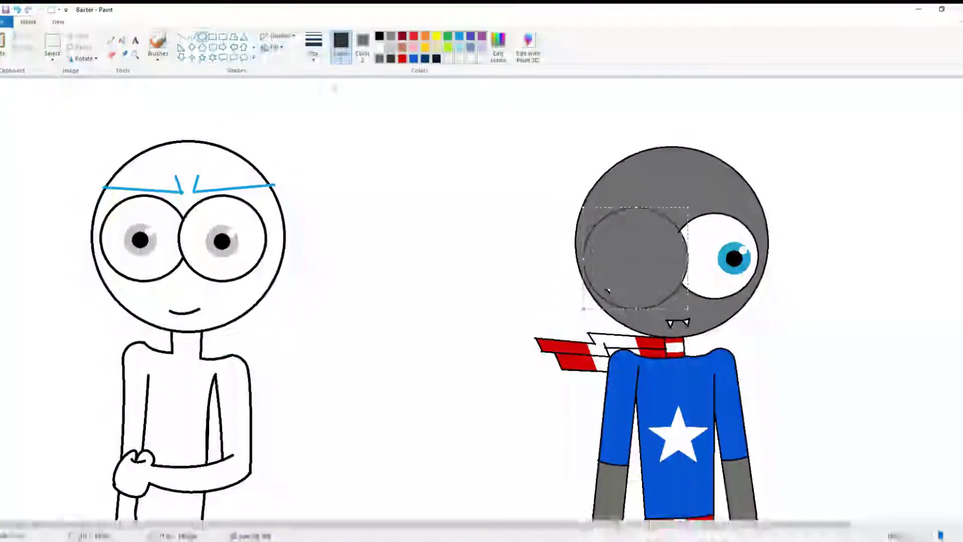
left_click_drag(661, 204, 767, 304)
left_click(274, 47)
left_click(283, 57)
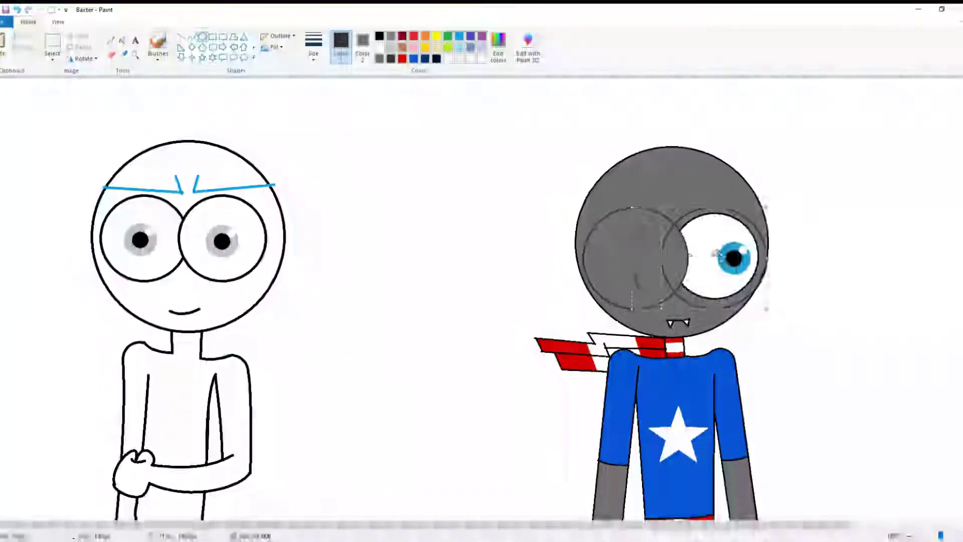
left_click_drag(651, 302, 700, 351)
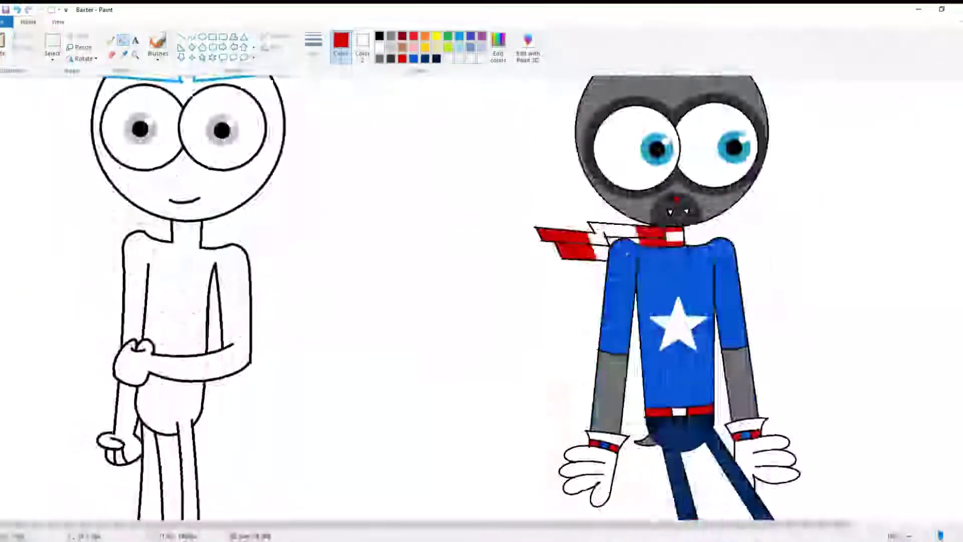
Draw black dividing curves across the forearms and fill the parts nearest the sleeves with dark gray
scroll(451, 301, "down", 3)
left_click(52, 59)
left_click(75, 125)
left_click(191, 36)
left_click(379, 35)
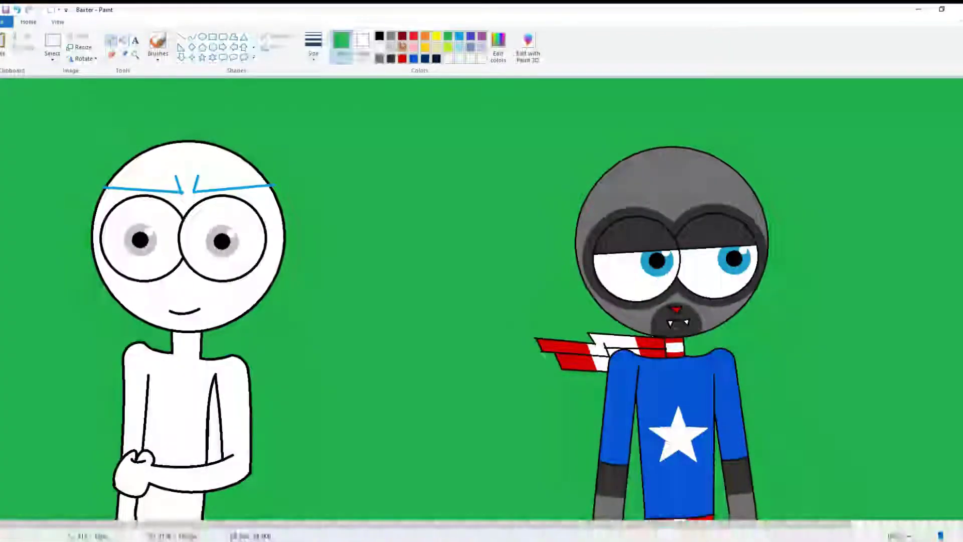
Add yellow hair around the head and fill an uneven band along its fringe with orange
left_click(425, 36)
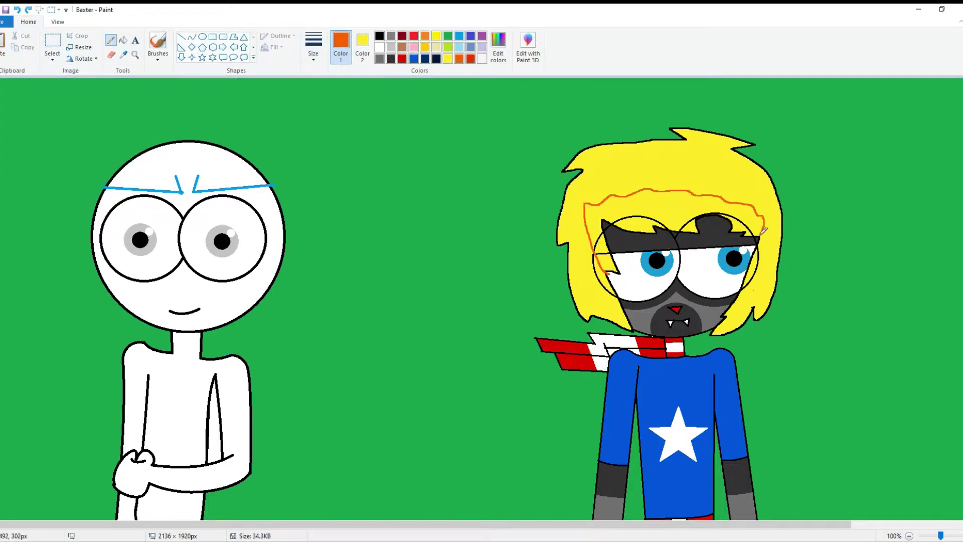
left_click(122, 39)
left_click(652, 201)
left_click(736, 220)
Outline a second, lower band along the fringe and fill it with red-orange
left_click(110, 40)
left_click(470, 58)
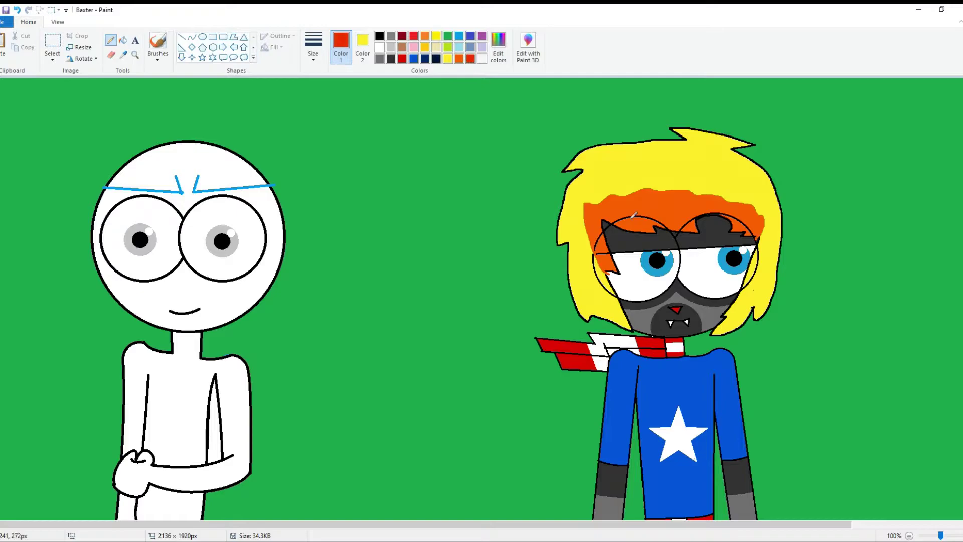
left_click(122, 40)
left_click(652, 210)
left_click(639, 225)
Draw a tall pointed ear with orange curves on top of the head, above the right-hand eye, and fill it with white
left_click(191, 37)
left_click(362, 46)
left_click(340, 46)
left_click(424, 36)
left_click_drag(603, 191, 634, 85)
left_click_drag(617, 141, 684, 136)
left_click_drag(671, 183, 729, 188)
left_click(123, 40)
right_click(705, 110)
right_click(688, 136)
Outline the inner part of the ear, then fill the outer part with dark gray and the inner part with yellow
left_click(192, 36)
mouse_move(702, 111)
left_mouse_down()
mouse_move(681, 184)
mouse_move(702, 111)
left_mouse_up()
left_click(123, 39)
left_click(390, 59)
left_click(722, 113)
left_click(705, 115)
left_click(448, 58)
left_click(701, 151)
Divide the inner ear with curved lines and fill its middle band with orange and its tip with red-orange
left_click(192, 36)
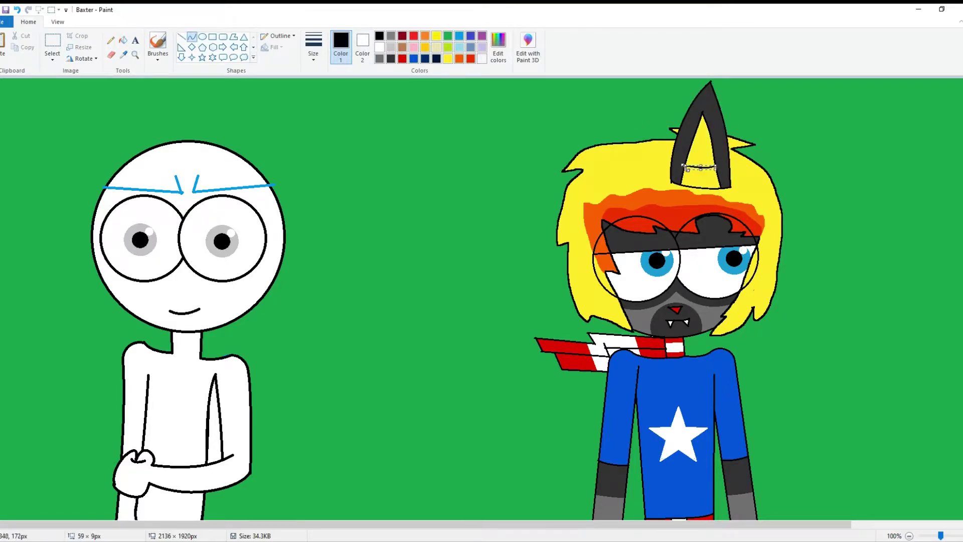
left_click(123, 39)
left_click(425, 36)
left_click(704, 160)
left_click(414, 36)
left_click(702, 131)
Draw the second pointed ear with orange curves beside the first one and fill it with white
left_click(192, 36)
left_click_drag(649, 156, 660, 190)
left_click(123, 40)
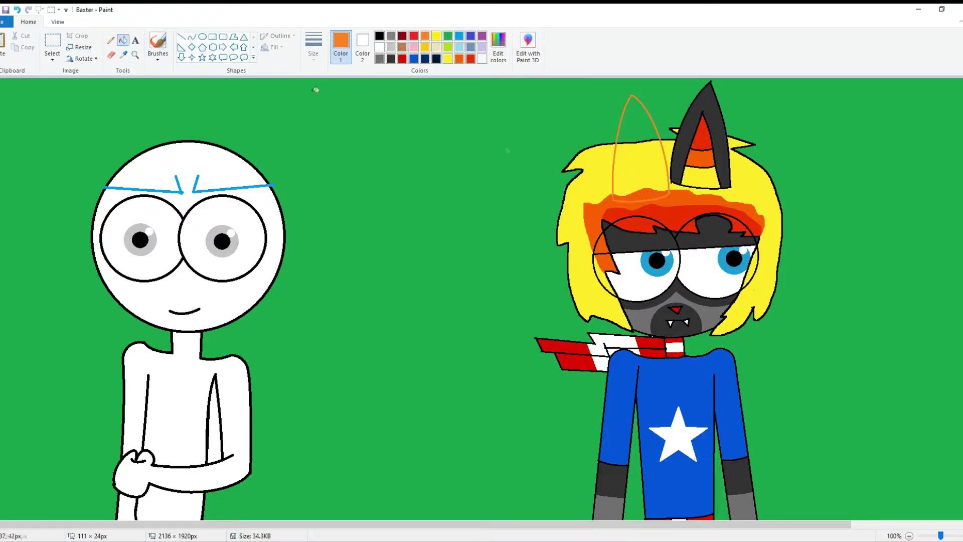
right_click(640, 188)
right_click(635, 123)
Draw the inner shape of the second ear and recolor all of that ear's outlines black
left_click(192, 37)
left_click(625, 137)
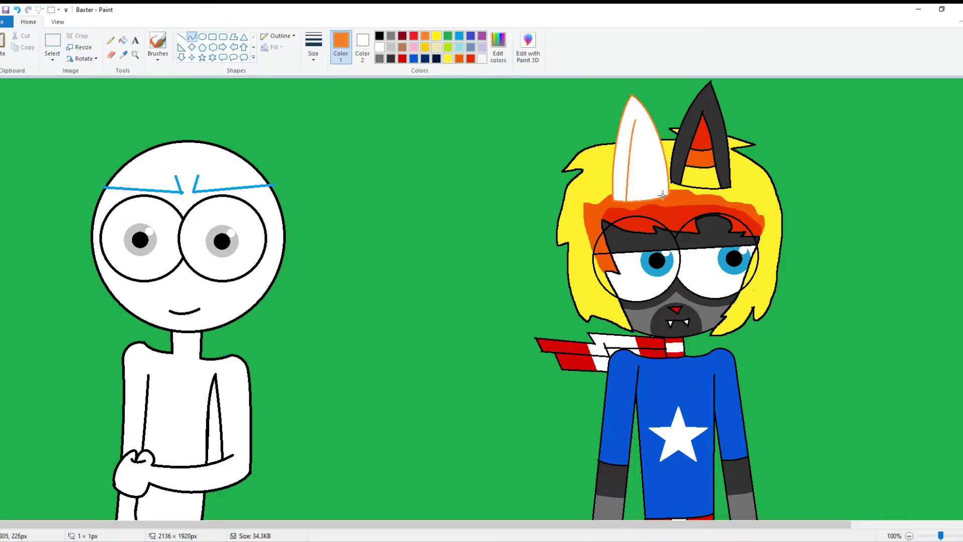
left_click(122, 40)
left_click(379, 36)
left_click(642, 120)
left_click(617, 150)
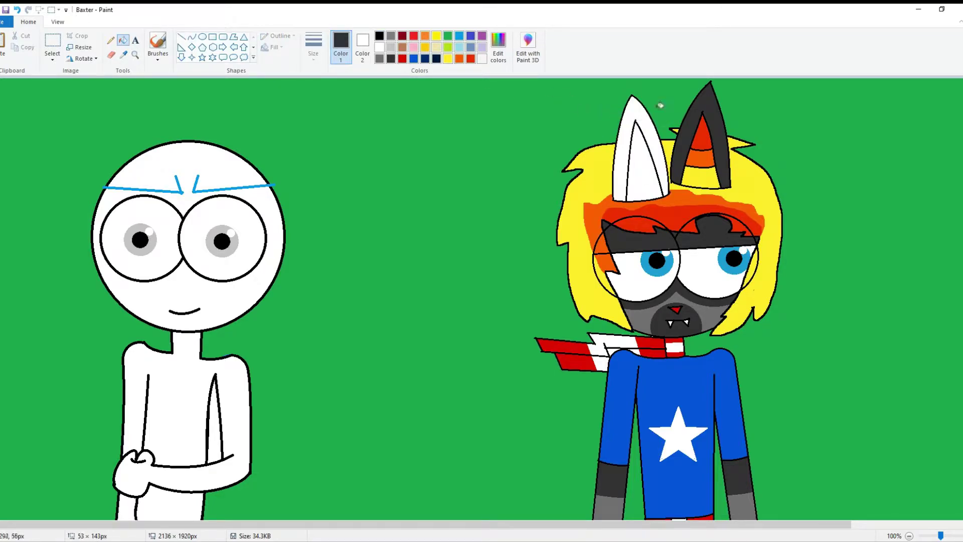
Fill the second ear's outer part with dark gray and its inner part with yellow, orange and red-orange bands
left_click(632, 108)
left_click(192, 37)
left_click(122, 39)
left_click(448, 59)
left_click(459, 59)
left_click(644, 169)
left_click(191, 37)
left_click(123, 39)
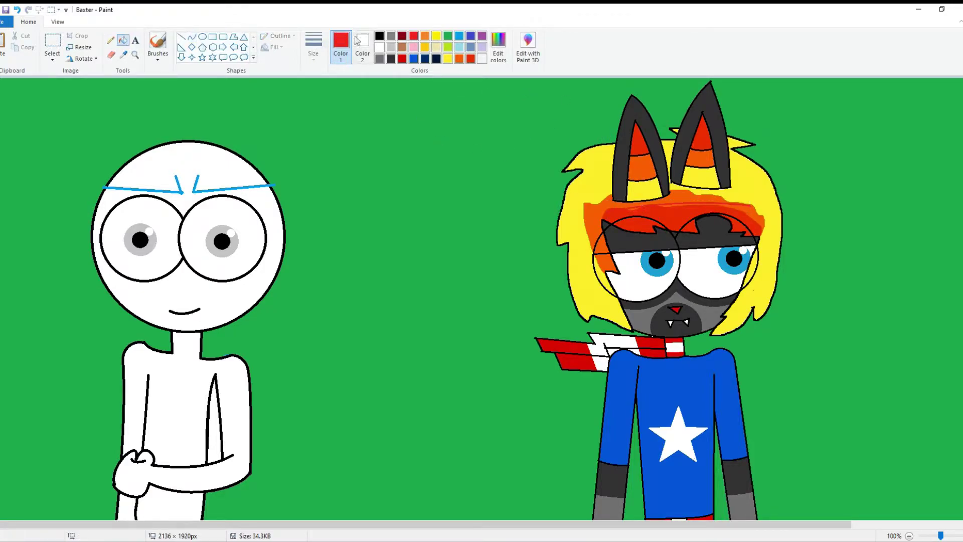
Draw a curved headband across the hair just below the ears with orange curves and fill it with white
left_click(192, 36)
left_click_drag(607, 209, 749, 206)
left_click_drag(642, 207, 642, 193)
left_click_drag(712, 206, 712, 191)
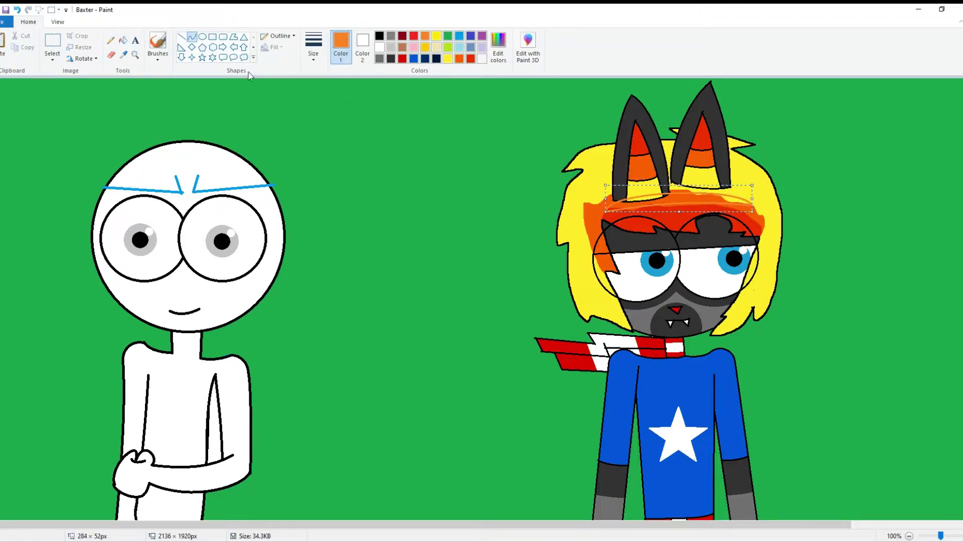
left_click(124, 41)
right_click(635, 199)
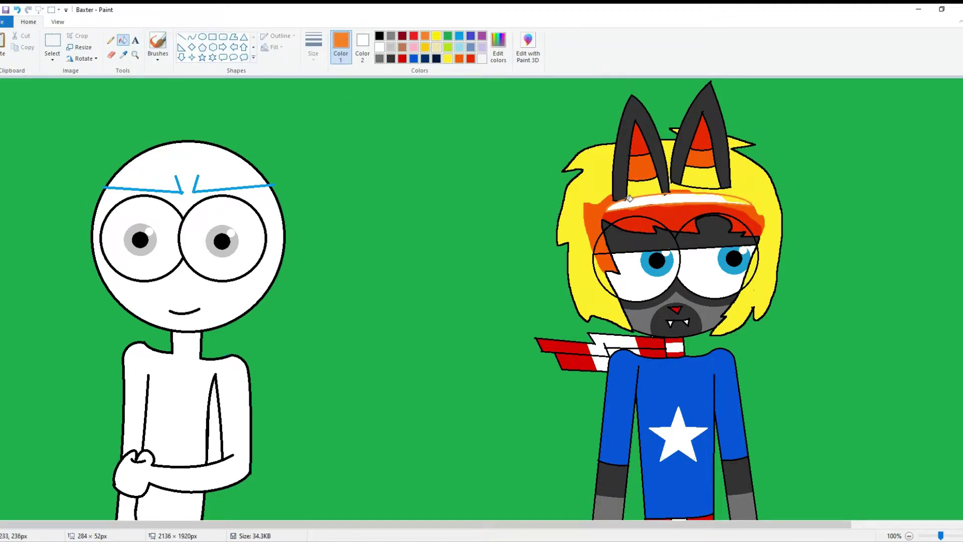
Clean up the leftover color patches around the headband and recolor its outline black
left_click(124, 55)
left_click(728, 192)
left_click(748, 184)
left_click(124, 54)
left_click(672, 196)
left_click(672, 195)
left_click(382, 38)
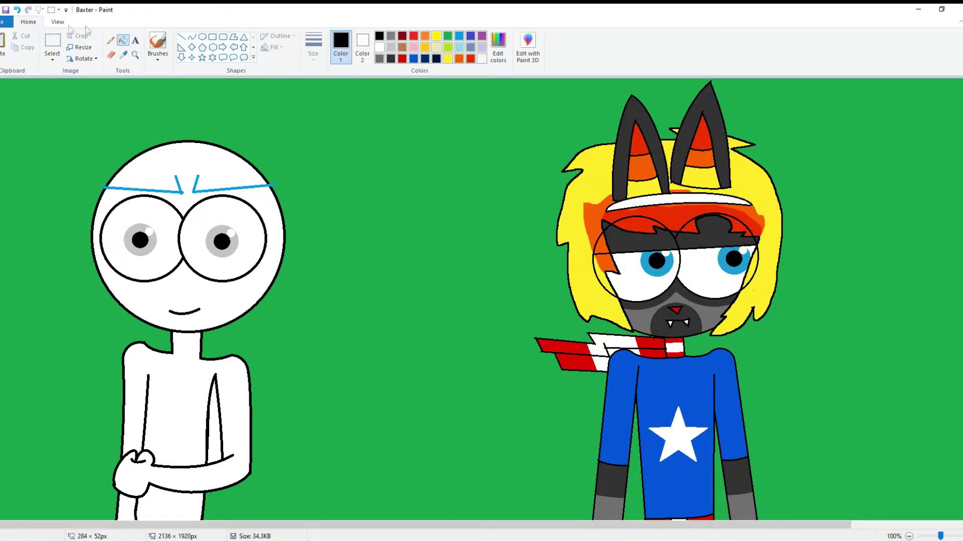
Add red stripes to the headband and draw two blue, black-outlined stars over it with a smaller star inside each
left_click(52, 59)
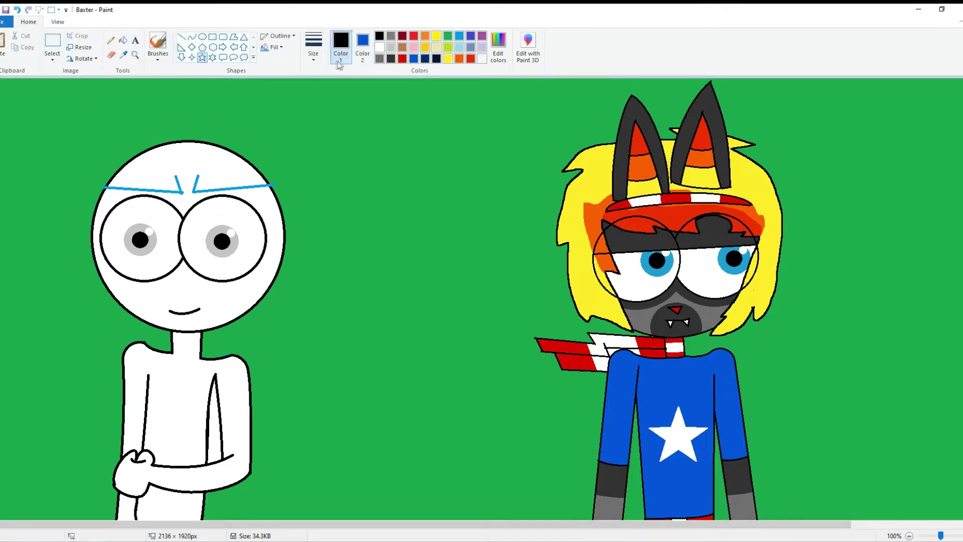
mouse_move(618, 169)
left_mouse_down()
mouse_move(689, 219)
mouse_move(707, 191)
mouse_move(662, 211)
mouse_move(686, 228)
left_mouse_up()
left_click(672, 207)
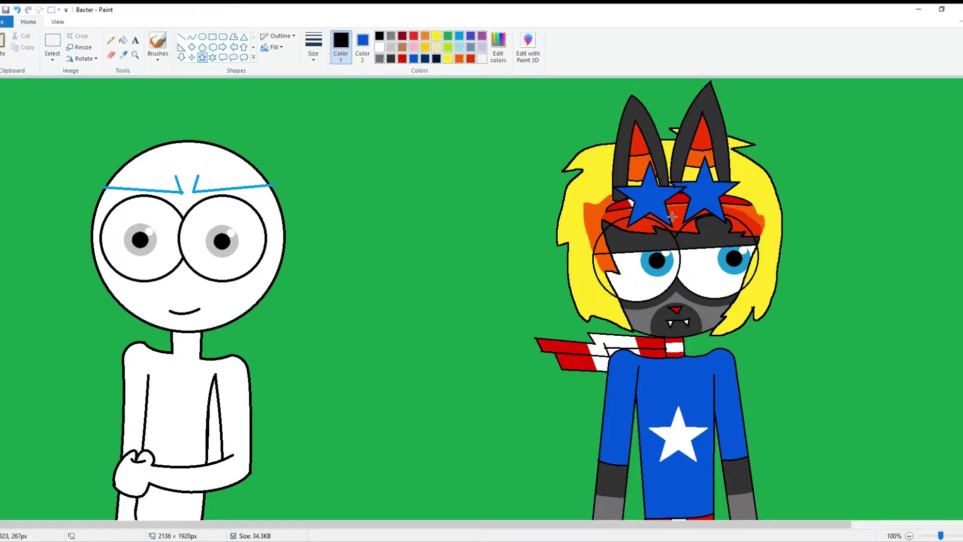
mouse_move(641, 188)
left_mouse_down()
mouse_move(659, 205)
mouse_move(710, 204)
left_mouse_up()
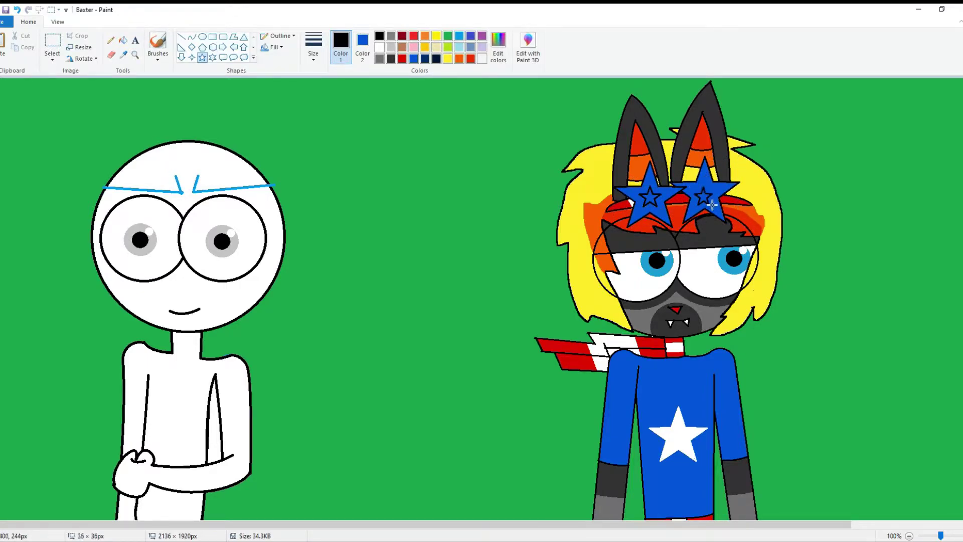
Sample the blue of the iris, add it to the custom palette colors and fill both small inner stars with it
left_click(122, 40)
left_click(379, 47)
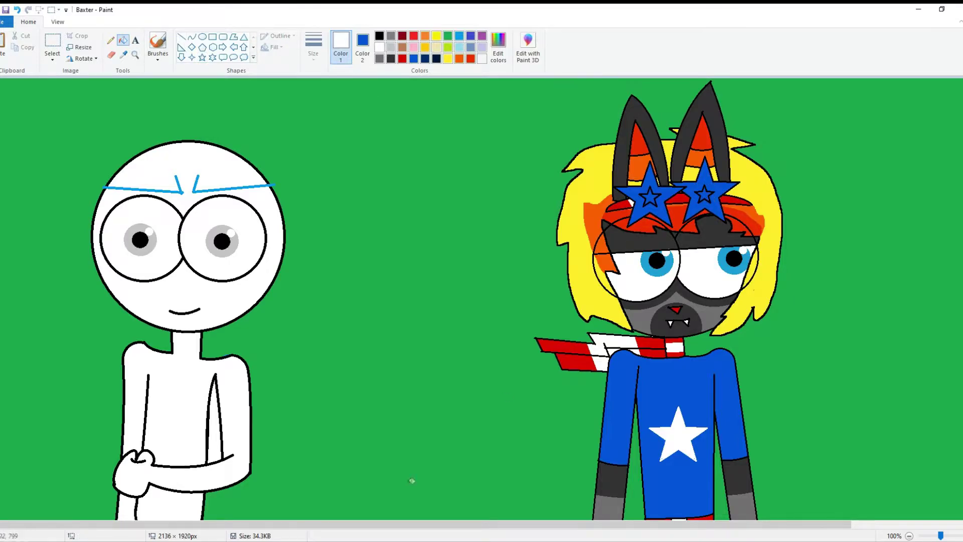
left_click(124, 54)
left_click(647, 271)
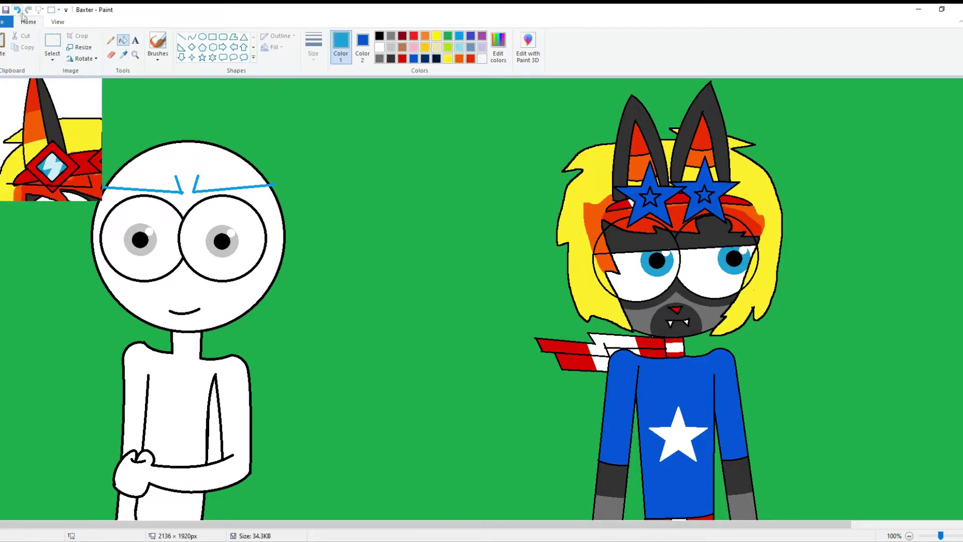
left_click(498, 48)
left_click(386, 347)
Paste the reference crop to sample its pale blue, remove the crop, and add pale blue glints to both inner stars
key("ctrl+v")
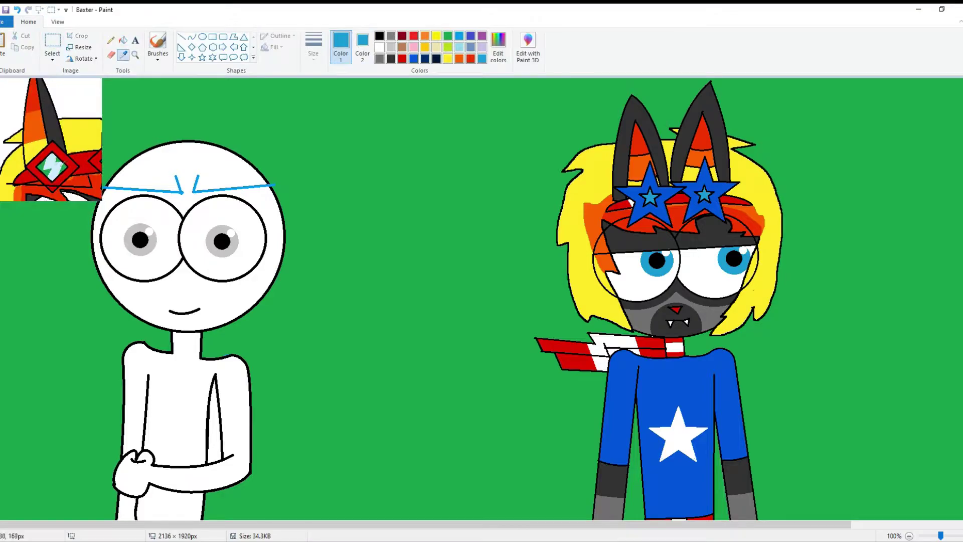
left_click(16, 10)
left_click(52, 59)
left_click(181, 36)
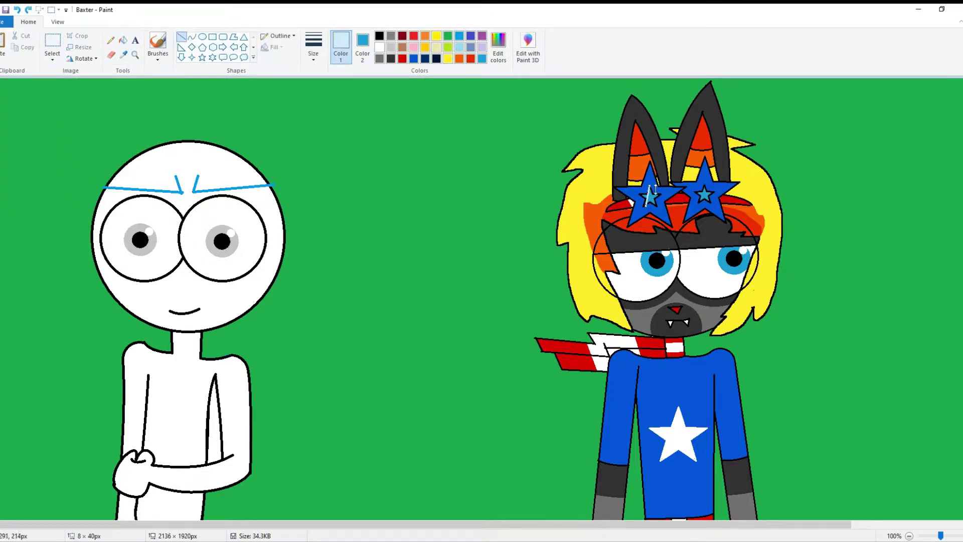
left_click_drag(706, 185, 706, 200)
left_click(123, 40)
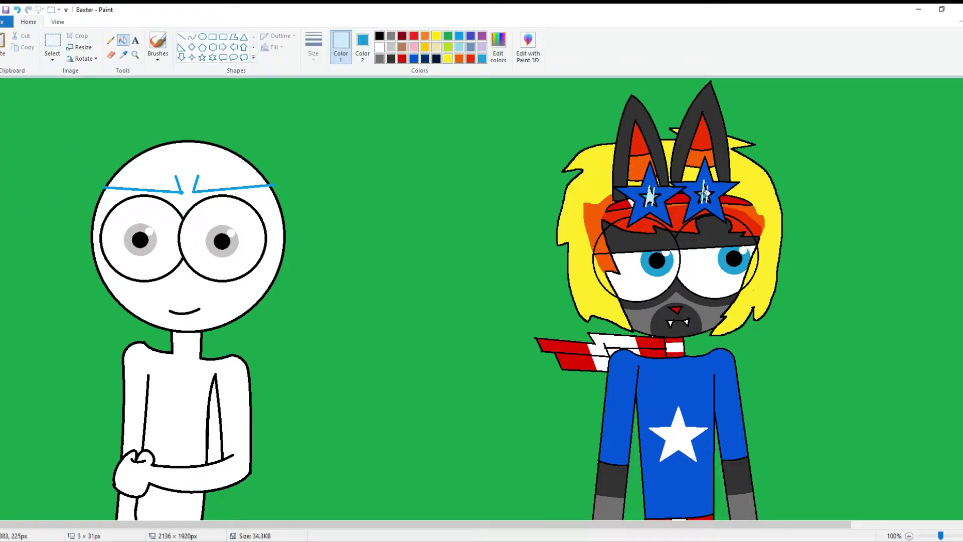
left_click(705, 193)
key("ctrl+a")
Draw a narrow slanted band with red lines across the ankle of the bent leg and fill it with white
scroll(432, 224, "down", 7)
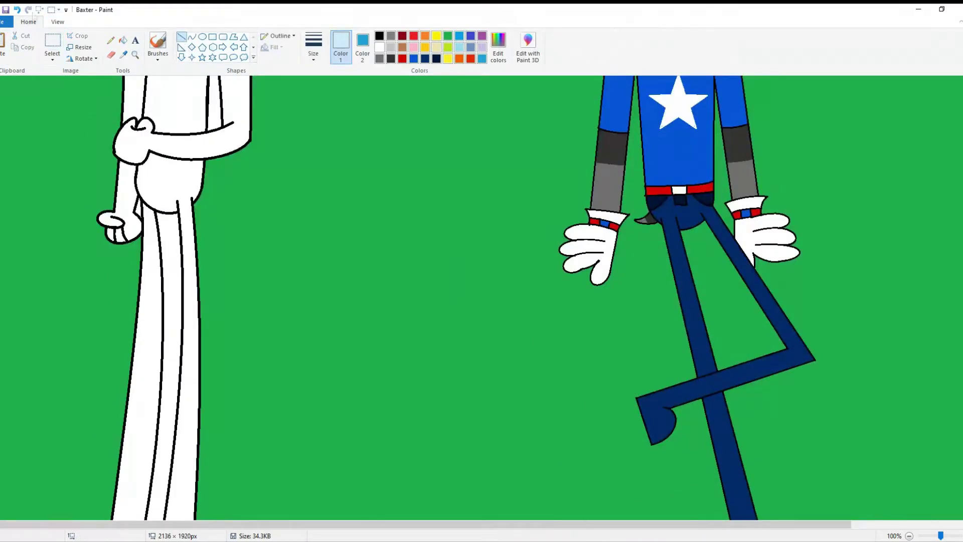
scroll(605, 484, "down", 2)
left_click(313, 48)
left_click(414, 35)
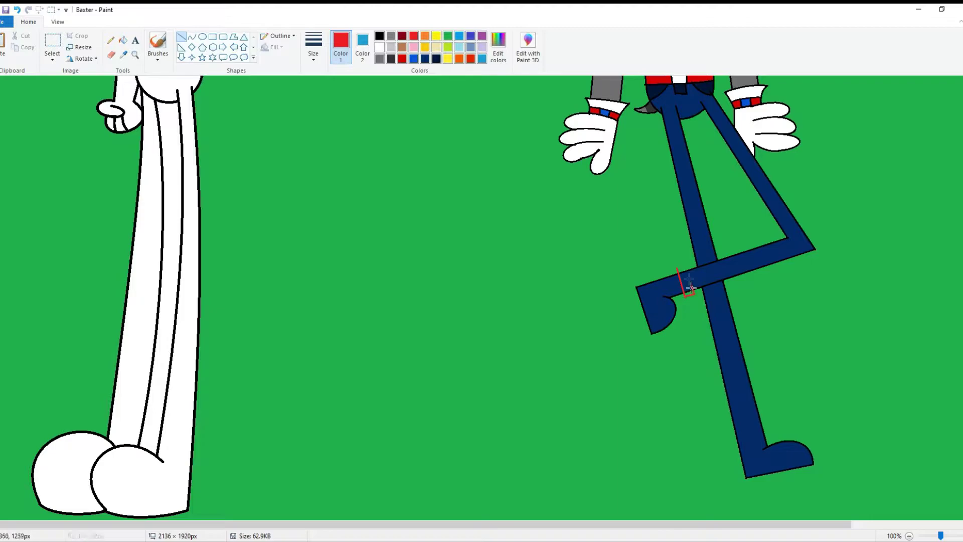
left_click(123, 40)
right_click(686, 282)
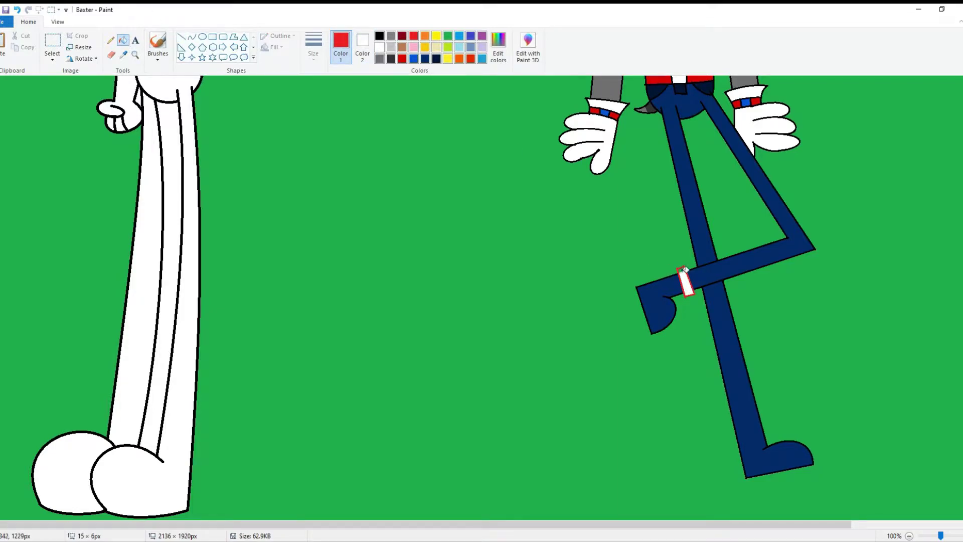
Draw a matching white band across the standing leg's ankle and recolor the outlines of both ankle bands black
left_click(182, 38)
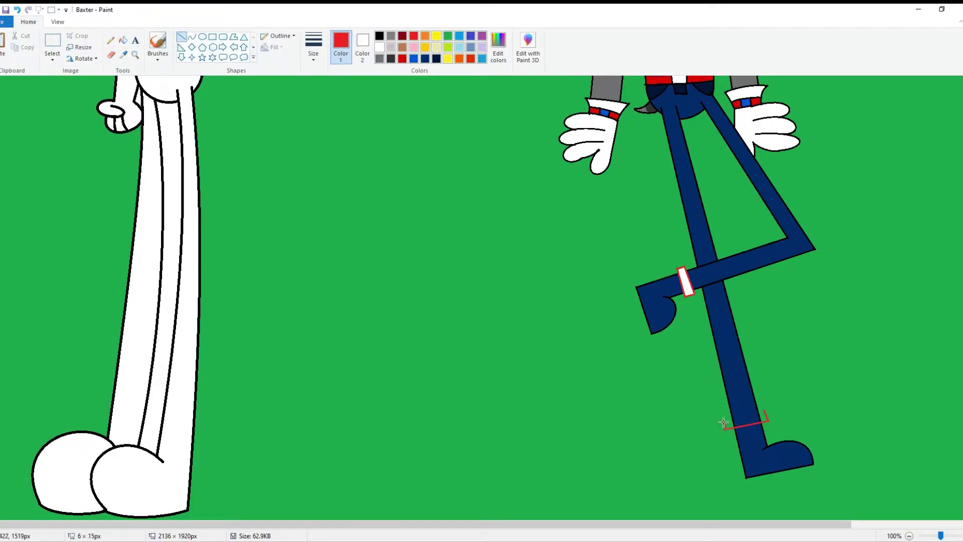
left_click(122, 41)
right_click(739, 422)
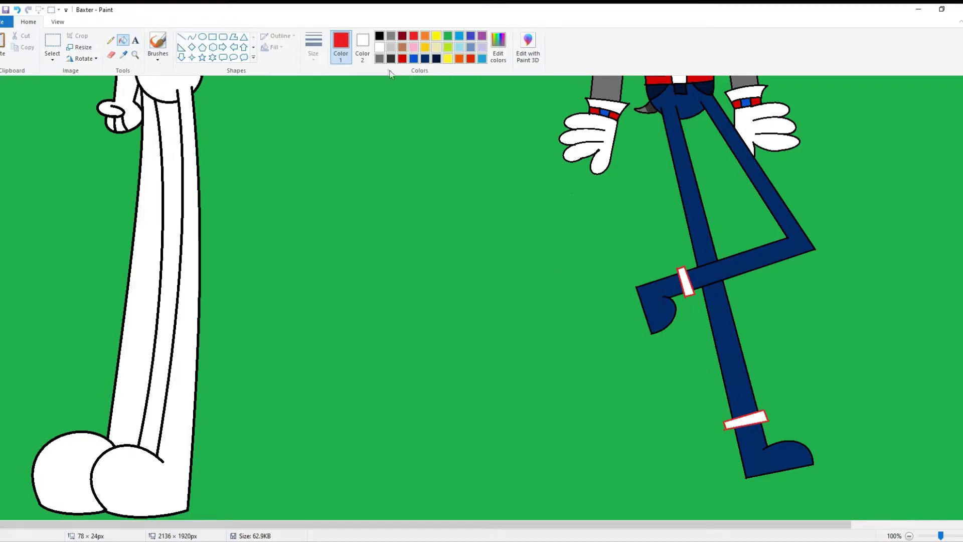
left_click(765, 414)
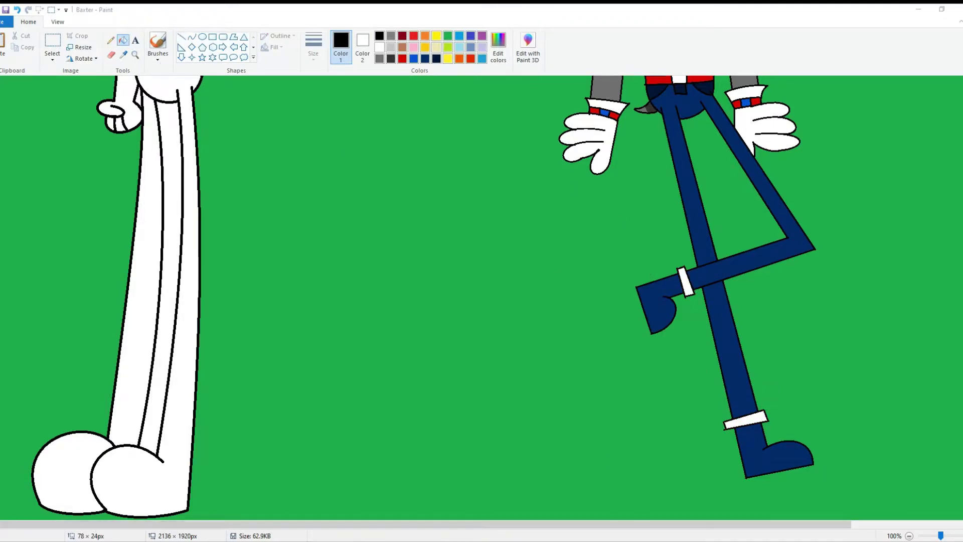
Fill both shoes with white and both ankle bands with red
right_click(654, 308)
right_click(782, 456)
left_click(403, 59)
left_click(686, 282)
left_click(759, 418)
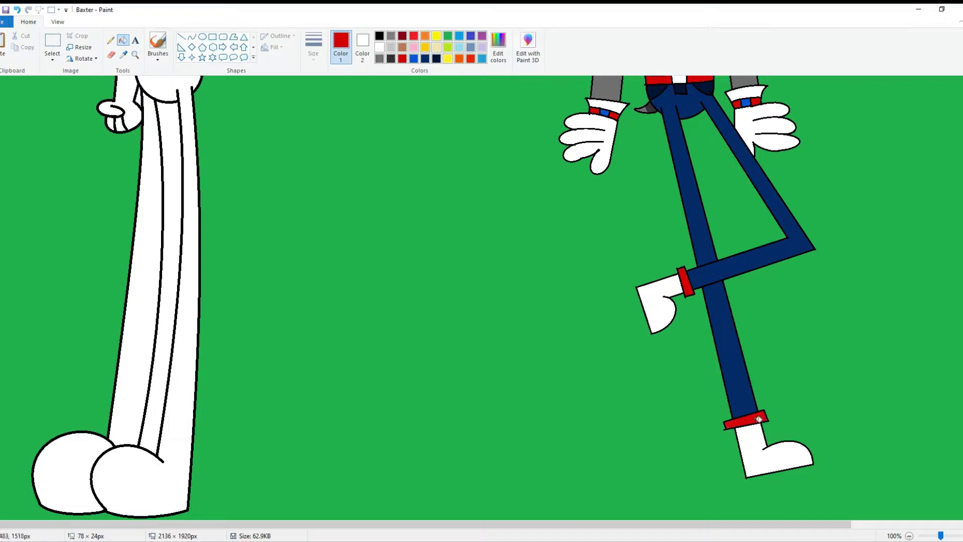
Draw black sole lines along both shoes and curved lines marking off their toe caps
left_click(181, 37)
left_click(379, 36)
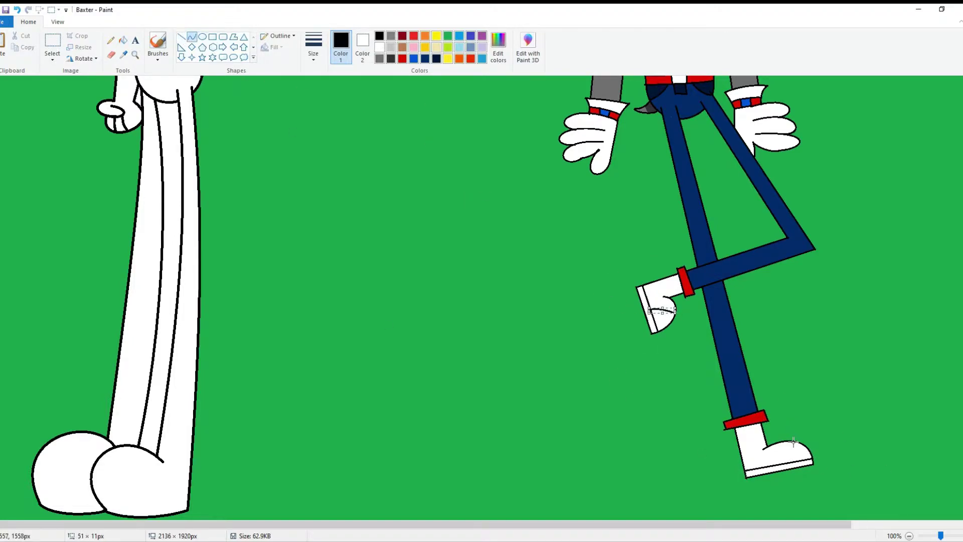
key("ctrl+z")
left_click_drag(763, 449, 761, 450)
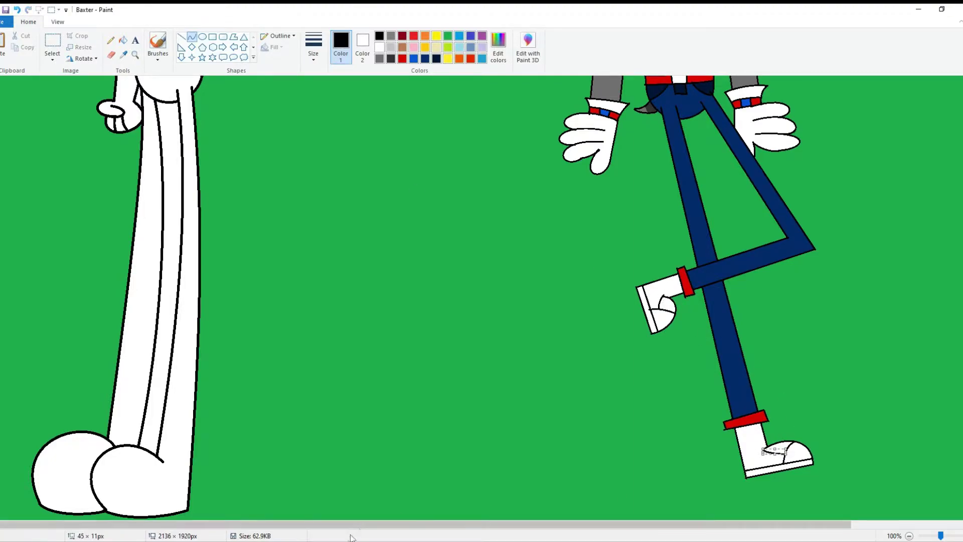
Fill the toe caps of both shoes with red and their soles with blue
left_click(123, 40)
left_click(413, 35)
left_click(662, 317)
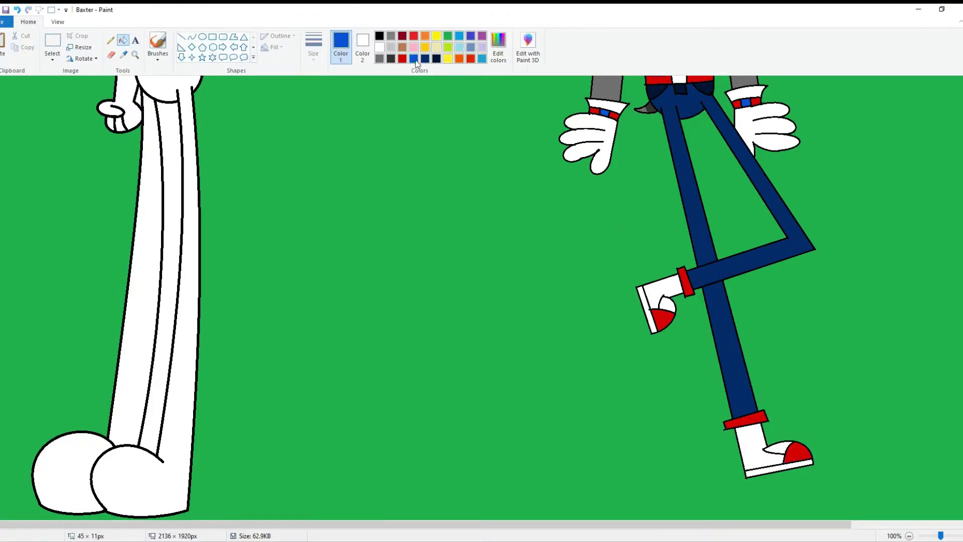
left_click(777, 469)
left_click(647, 310)
Make the background green the secondary color and select the whole picture for copying
scroll(468, 194, "up", 8)
right_click(447, 36)
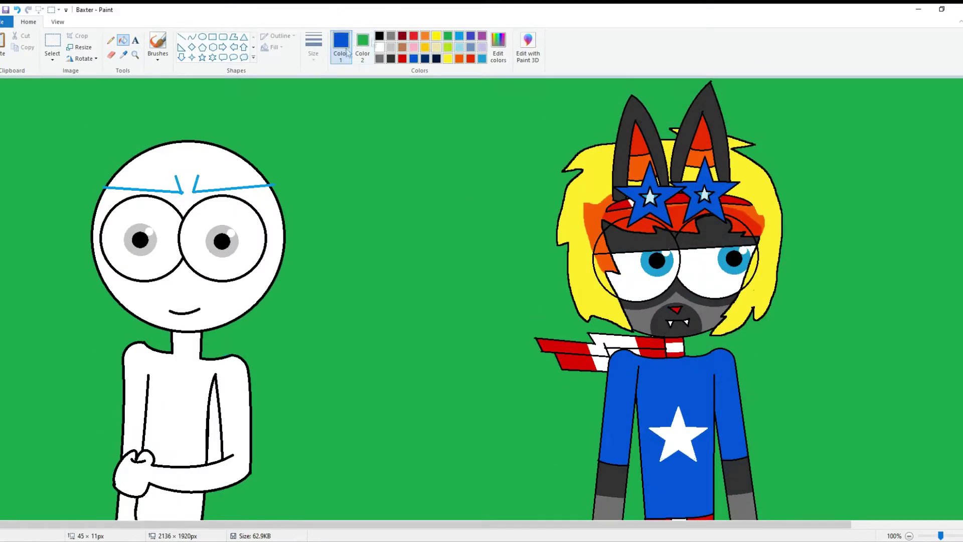
left_click(379, 35)
key("ctrl+a")
right_click(65, 117)
Draw the black curved top edges of two bat wings from the shoulders and complete one wing's hooked tip and scalloped lower edge
left_click(191, 37)
scroll(468, 251, "down", 3)
mouse_move(470, 246)
left_mouse_down()
mouse_move(667, 259)
mouse_move(863, 235)
left_mouse_up()
left_click(863, 235)
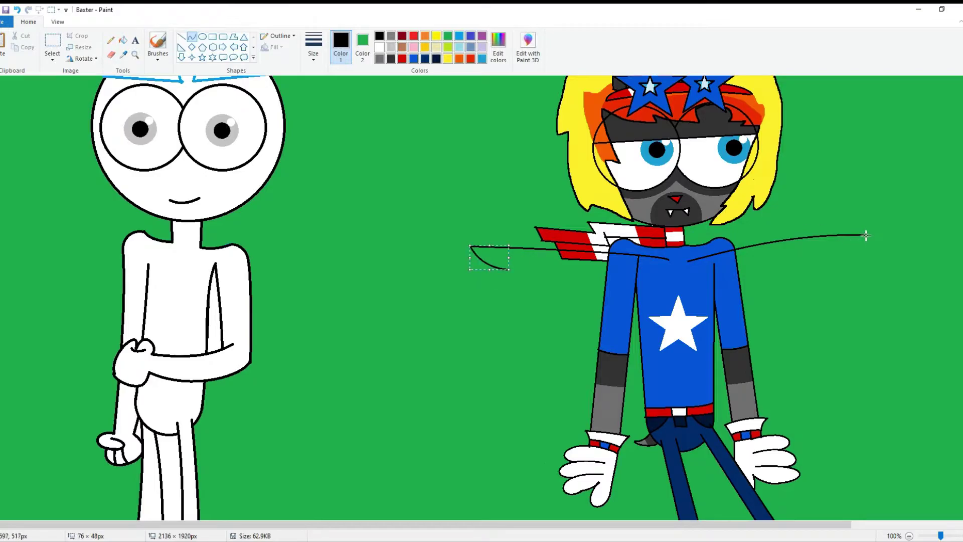
mouse_move(490, 265)
left_mouse_down()
mouse_move(492, 380)
mouse_move(646, 343)
left_mouse_up()
left_click(544, 335)
left_click(619, 326)
left_click(623, 321)
Complete the opposite wing's outline with a hooked tip, a curved outer edge and a scalloped lower edge
left_click_drag(832, 258, 847, 356)
left_click(841, 278)
left_click(802, 316)
left_click_drag(793, 344, 692, 320)
left_click(727, 306)
Fill both wings with gray and overlay the copied character with a transparent background so the body sits in front of them
left_click(123, 39)
left_click(379, 58)
left_click(558, 323)
left_click(762, 300)
scroll(718, 315, "up", 3)
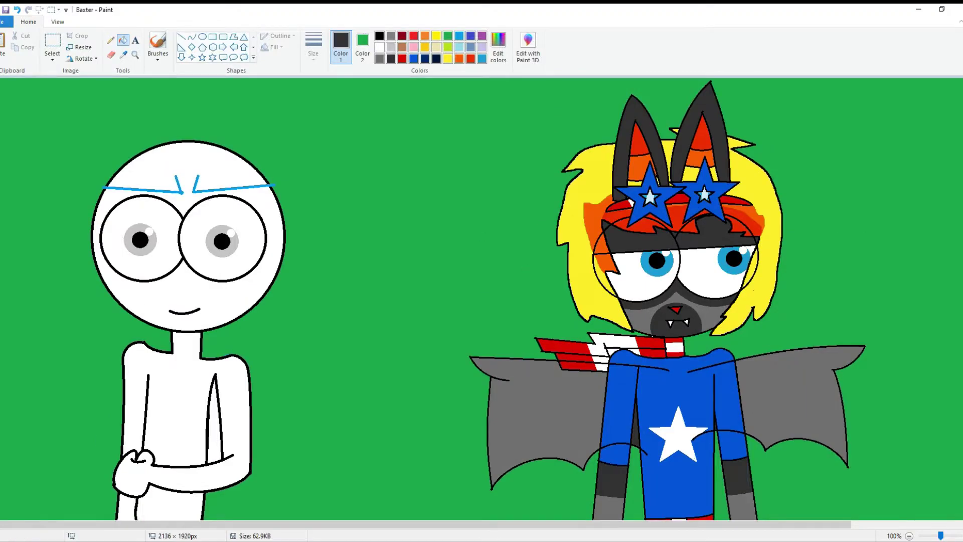
left_click(52, 56)
left_click(75, 121)
left_click(191, 37)
scroll(501, 301, "down", 3)
mouse_move(493, 377)
left_mouse_down()
mouse_move(518, 265)
mouse_move(626, 261)
left_mouse_up()
left_click(501, 321)
left_click(498, 331)
left_click_drag(846, 355, 812, 251)
left_click(16, 10)
left_click(17, 9)
left_click(17, 9)
Draw dark gray curves inside both wings, fill the membranes dark gray and keep the character in front of them
left_click(392, 58)
left_click(499, 324)
left_click(497, 331)
left_click_drag(521, 264, 635, 267)
left_click(577, 265)
left_click(576, 265)
left_click_drag(847, 355, 812, 254)
left_click_drag(828, 290, 811, 253)
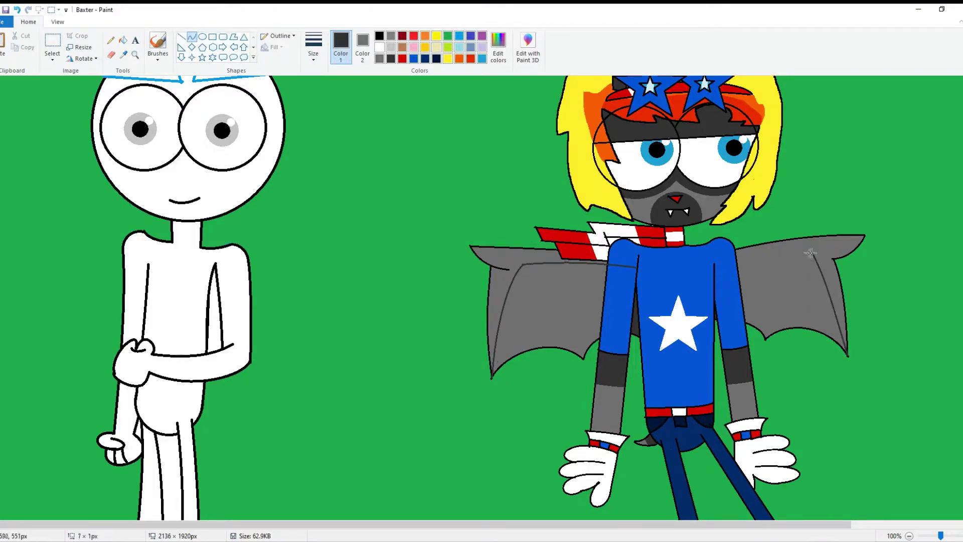
scroll(537, 286, "down", 1)
left_click(52, 45)
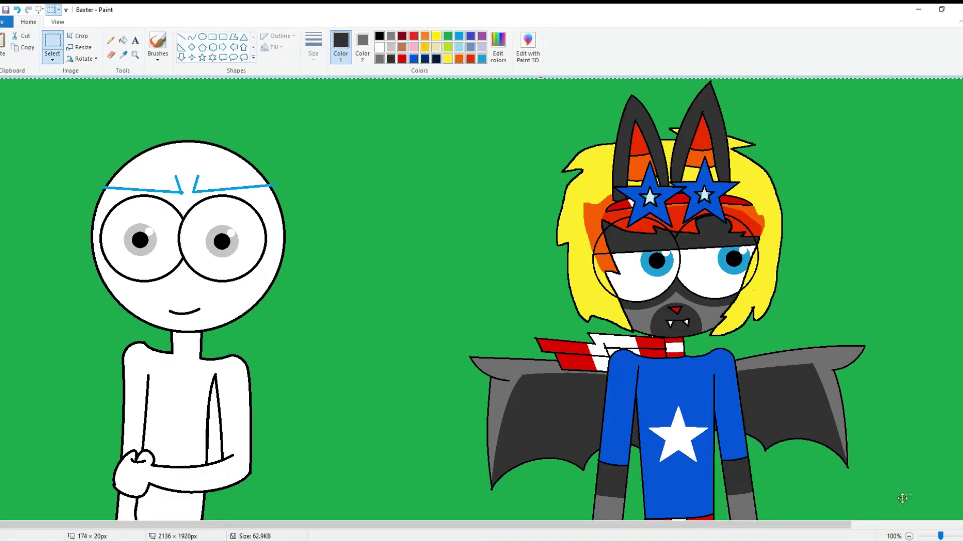
Set the background green as the secondary color again and select the whole picture
scroll(372, 105, "down", 1)
right_click(447, 36)
left_click(52, 58)
left_click(68, 121)
Switch to the Blaze drawing and view it at 50% zoom
left_click_drag(431, 173, 208, 180)
left_click_drag(541, 326, 225, 316)
left_click(908, 536)
left_click_drag(68, 305, 68, 304)
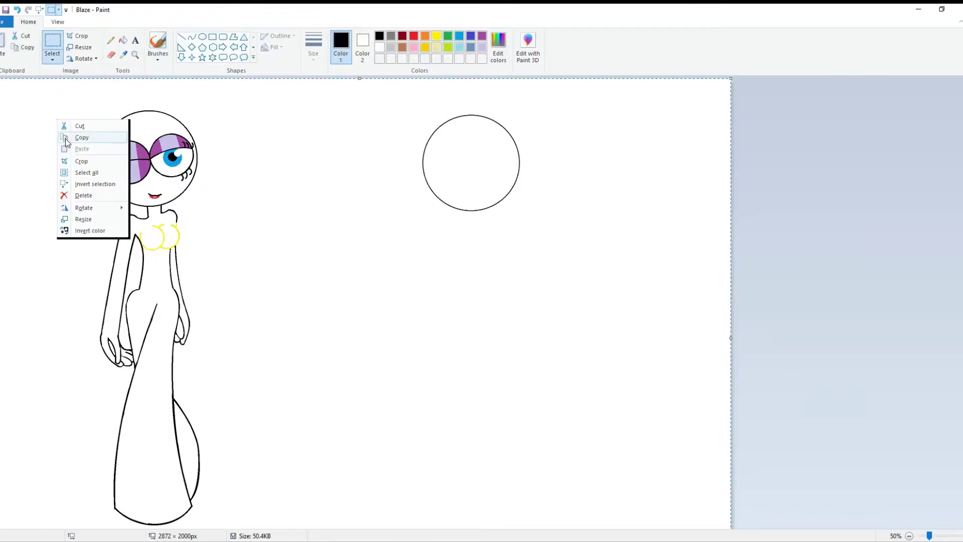
key("Escape")
Draw a thick red guide line for the neck on the reference figure and move it beneath the new head circle
left_click(413, 35)
left_click(312, 47)
key("Escape")
key("ctrl+Page_Up")
mouse_move(326, 324)
left_mouse_down()
mouse_move(316, 366)
mouse_move(317, 358)
mouse_move(941, 348)
left_mouse_up()
left_click(123, 41)
scroll(481, 300, "down", 4)
left_click(922, 96)
key("ctrl+z")
Trace the reference figure's shoulders, spine and hips with red guide lines and place them below the new head at a slant
left_click(192, 36)
left_click_drag(277, 131, 953, 139)
mouse_move(322, 136)
left_mouse_down()
mouse_move(295, 317)
mouse_move(322, 318)
mouse_move(281, 314)
mouse_move(906, 282)
mouse_move(898, 280)
left_mouse_up()
left_click(805, 275)
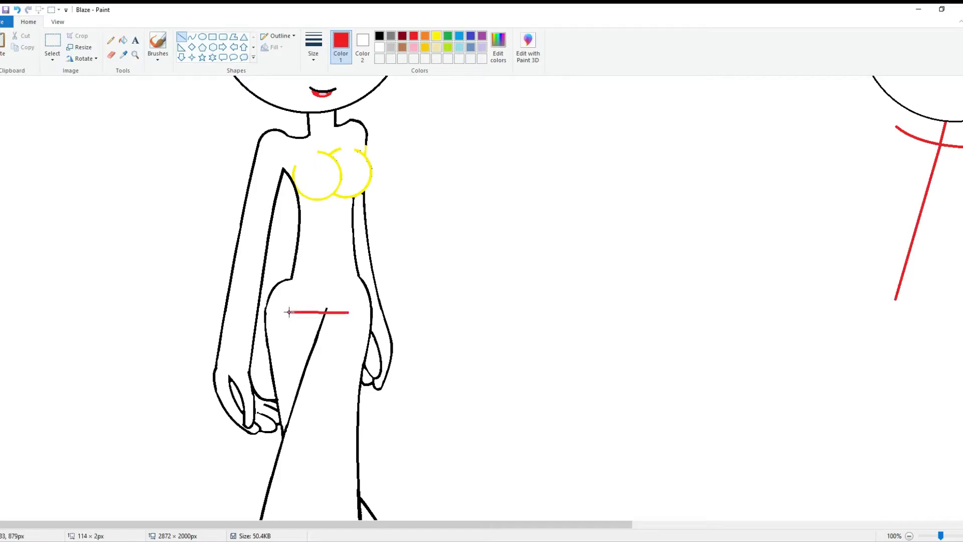
left_click_drag(291, 312, 882, 299)
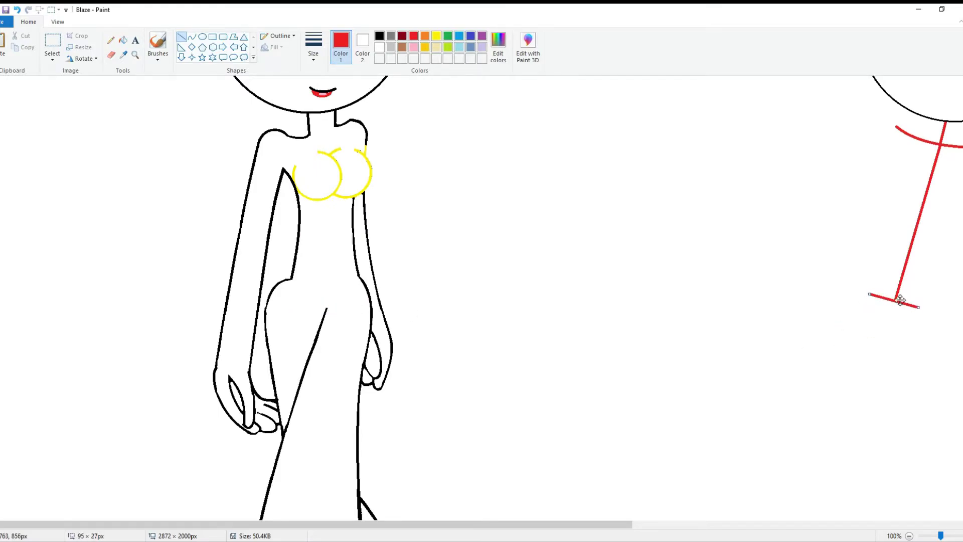
Draw a red guide line along the reference figure's leg and move it below the new figure's hip line
scroll(776, 277, "down", 3)
left_click_drag(344, 200, 326, 350)
scroll(326, 351, "down", 3)
left_click_drag(335, 166, 907, 169)
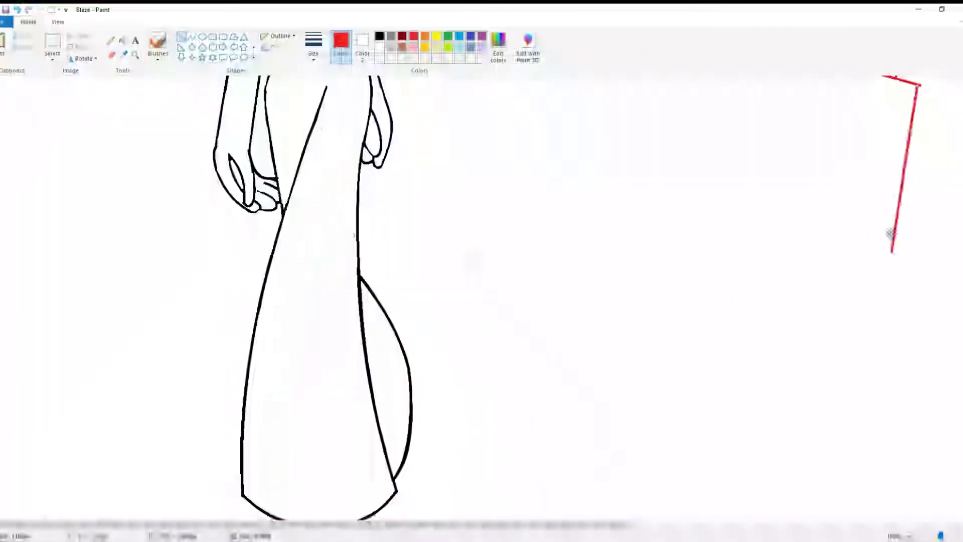
scroll(902, 250, "up", 2)
scroll(902, 251, "right", 7)
Arrange red guide lines for both legs of the new figure, bent at the knees with the lower legs pointing backward
mouse_move(536, 366)
left_mouse_down()
mouse_move(602, 355)
mouse_move(651, 312)
mouse_move(537, 338)
mouse_move(540, 377)
mouse_move(531, 320)
mouse_move(518, 345)
left_mouse_up()
mouse_move(513, 183)
left_mouse_down()
mouse_move(590, 297)
mouse_move(450, 332)
left_mouse_up()
scroll(482, 301, "up", 4)
scroll(481, 301, "left", 3)
mouse_move(803, 285)
left_mouse_down()
mouse_move(823, 468)
mouse_move(793, 258)
left_mouse_up()
scroll(812, 429, "down", 3)
left_click_drag(811, 336, 747, 310)
Add red arm guide lines from the new figure's shoulders, one hanging straight and one bent at the elbow
left_click_drag(96, 146, 66, 265)
left_click_drag(80, 205, 701, 181)
left_click_drag(687, 232, 875, 148)
scroll(875, 148, "up", 6)
Draw a small light blue circle on each end of the new figure's shoulder line
scroll(918, 213, "down", 3)
scroll(918, 213, "up", 3)
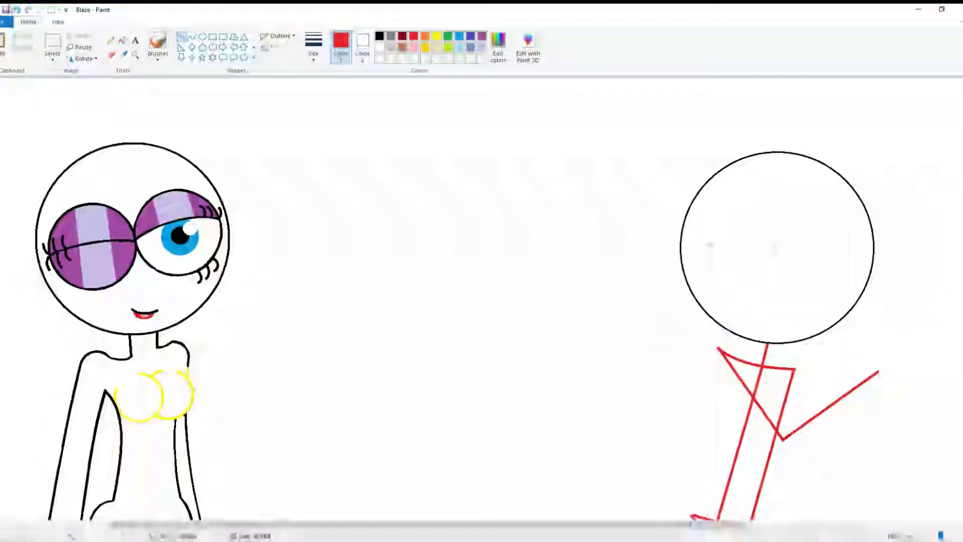
scroll(481, 301, "down", 3)
left_click(720, 241)
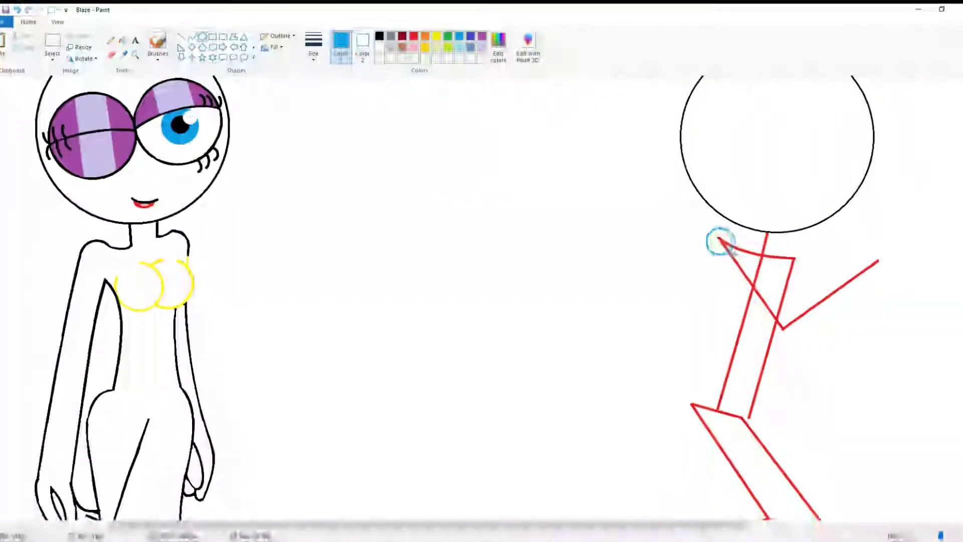
left_click_drag(776, 245, 806, 274)
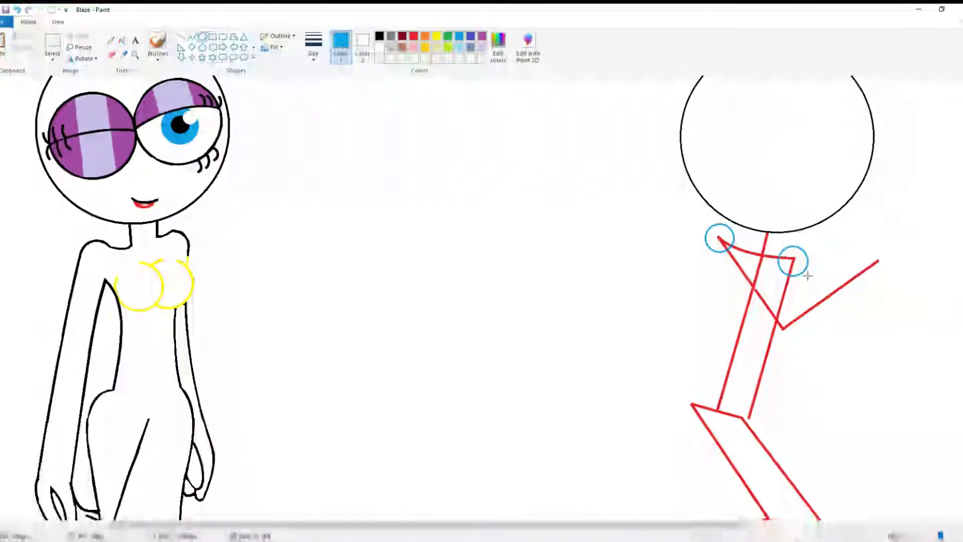
Draw black curves from both shoulder circles toward the neck and add the short neck lines
left_click(191, 36)
left_click(379, 35)
left_click_drag(734, 236, 788, 246)
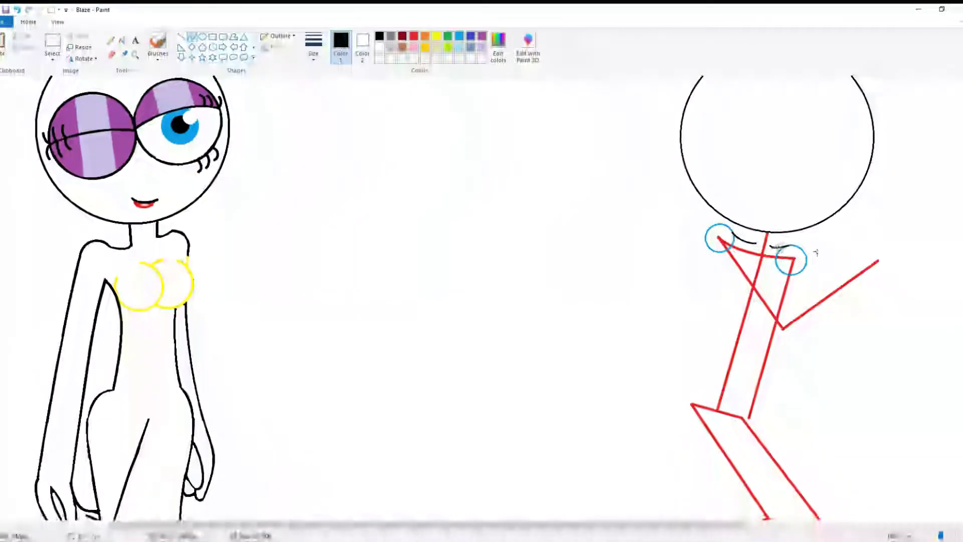
left_click(181, 36)
mouse_move(771, 232)
left_mouse_down()
mouse_move(772, 245)
mouse_move(759, 229)
left_mouse_up()
Draw the two curved black sides of the torso from the shoulder circles to the waist
left_click(192, 37)
left_click_drag(691, 376, 718, 250)
left_click_drag(707, 311, 700, 313)
mouse_move(722, 346)
left_mouse_down()
mouse_move(789, 262)
mouse_move(792, 340)
mouse_move(784, 317)
left_mouse_up()
Draw the black outer curve of the hip and thigh down to the knee of the nearer bent leg
scroll(789, 262, "down", 3)
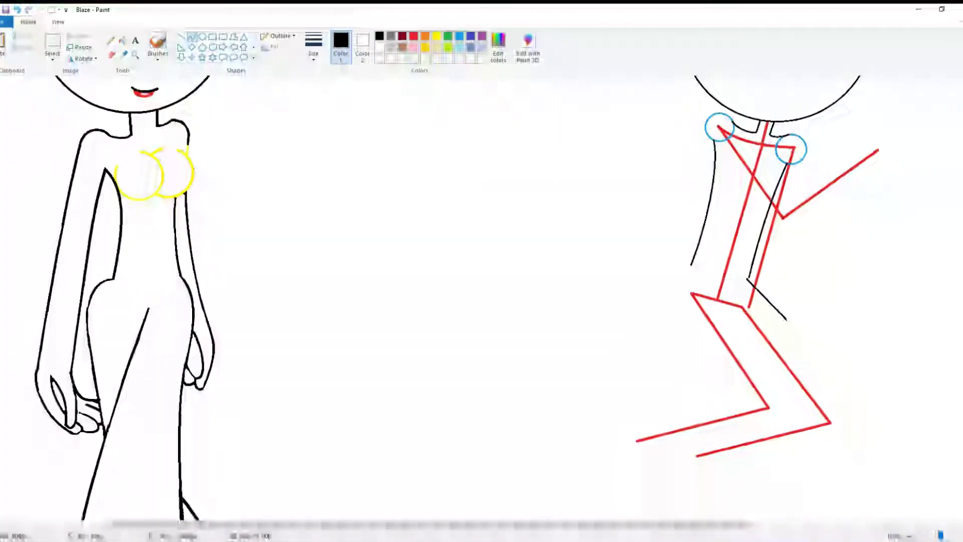
left_click_drag(763, 276, 784, 316)
left_click_drag(823, 347, 833, 430)
key("ctrl+z")
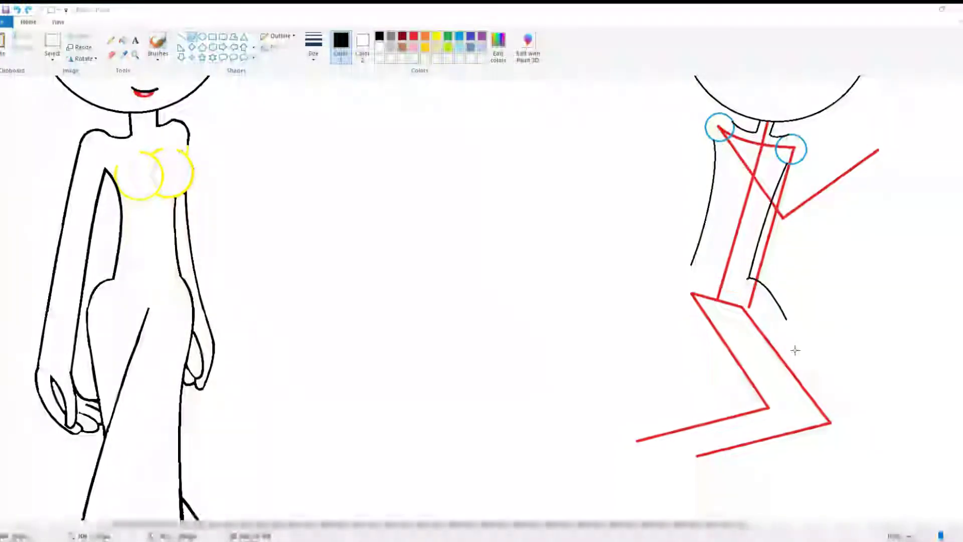
left_click_drag(785, 319, 840, 424)
Complete the nearer leg's black outline around the knee, calf and heeled foot and along its inner edge
scroll(841, 423, "down", 3)
left_click_drag(838, 326, 836, 348)
left_click_drag(690, 374, 675, 351)
key("ctrl+z")
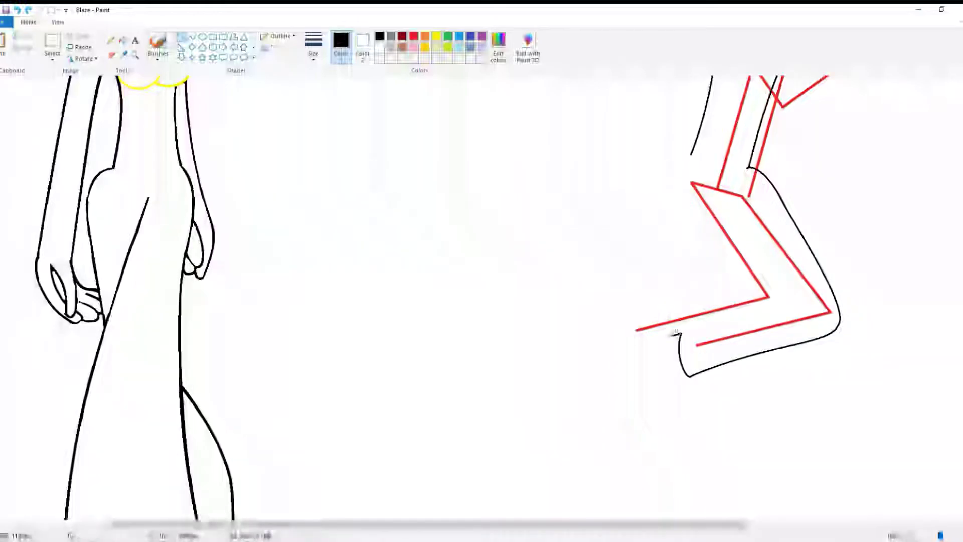
mouse_move(681, 332)
left_mouse_down()
mouse_move(671, 329)
mouse_move(791, 299)
mouse_move(725, 205)
left_mouse_up()
Outline the other leg's hip, thigh and upper calf edge with orange curves
left_click(424, 36)
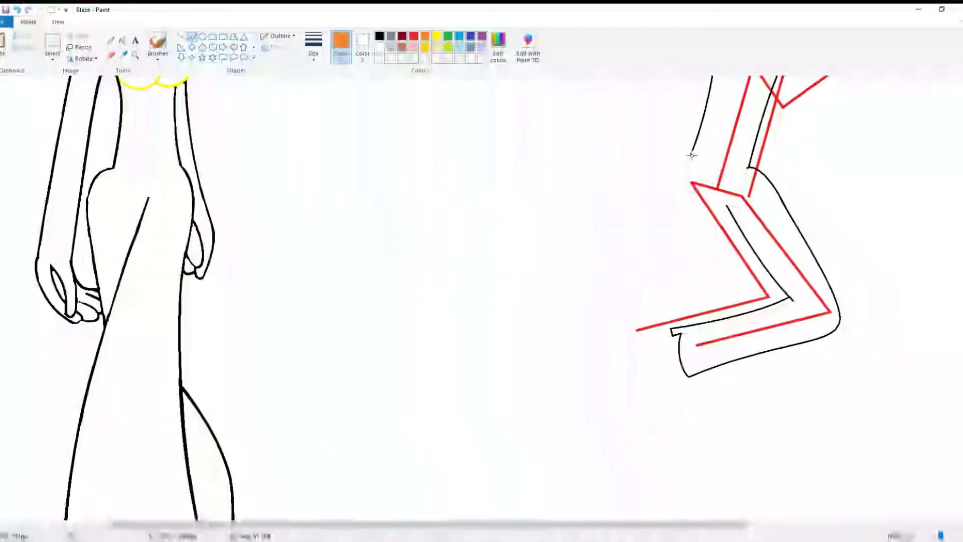
left_click_drag(691, 155, 684, 223)
left_click_drag(672, 191, 653, 181)
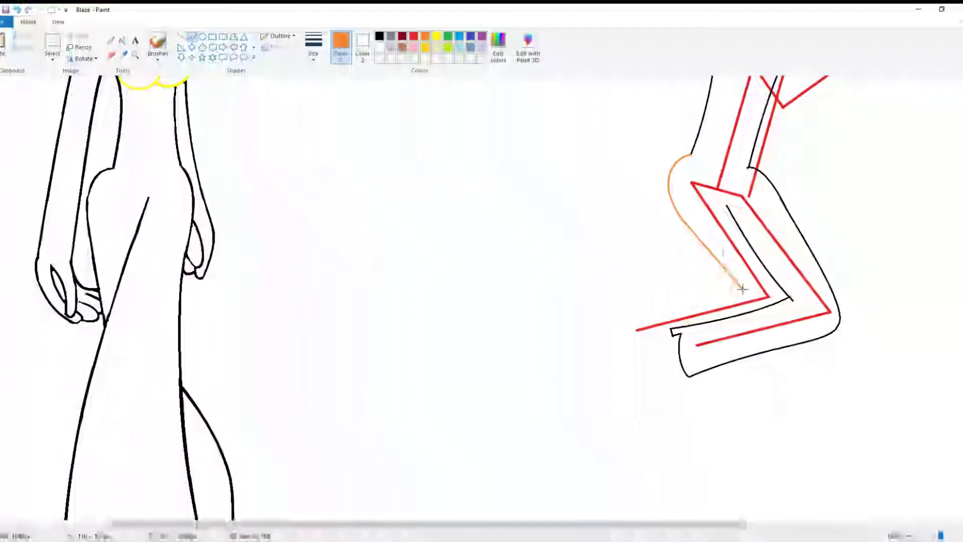
left_click_drag(751, 286, 618, 321)
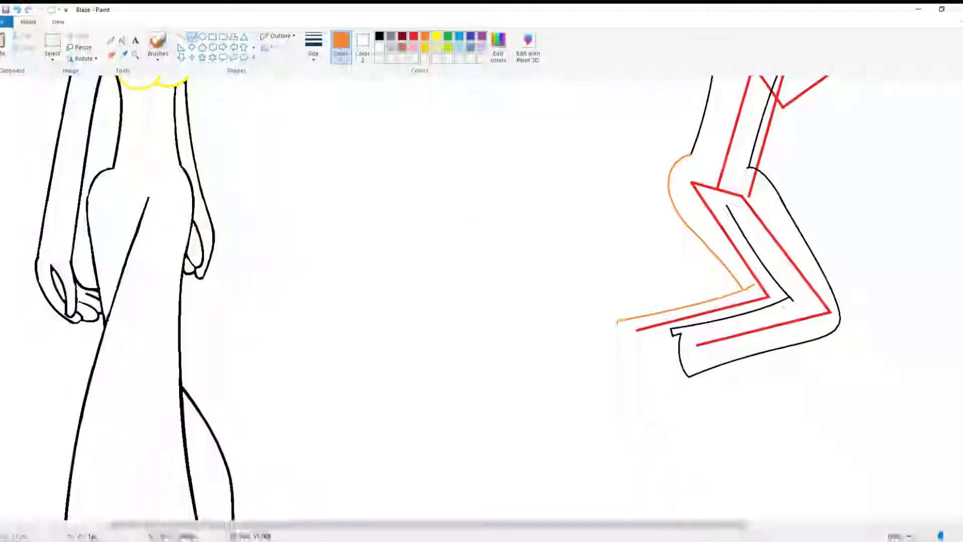
Finish the orange leg's remaining edge and heeled foot, recolor its outline black and clear the overlapping leg lines
mouse_move(738, 206)
left_mouse_down()
mouse_move(835, 321)
mouse_move(798, 302)
mouse_move(635, 360)
left_mouse_up()
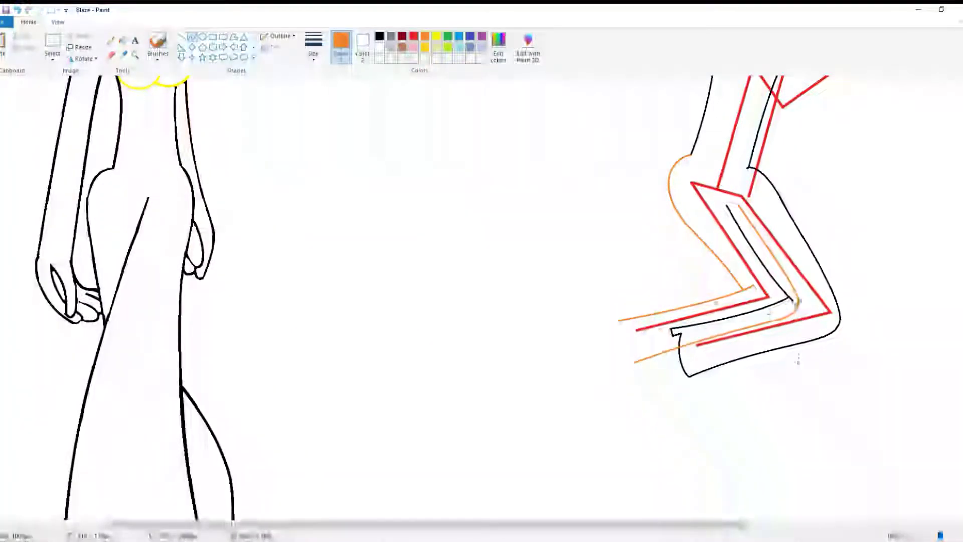
left_click_drag(634, 361, 620, 324)
left_click(181, 37)
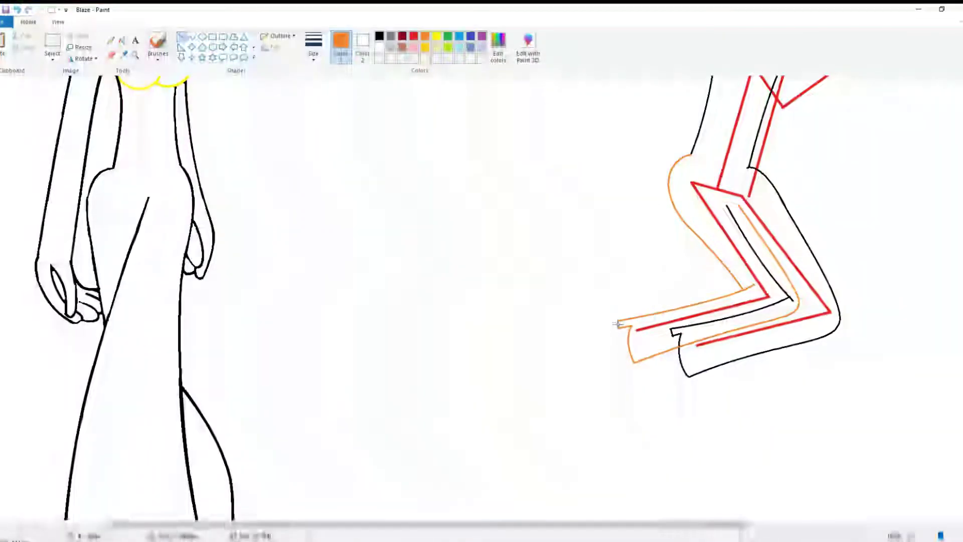
left_click(380, 38)
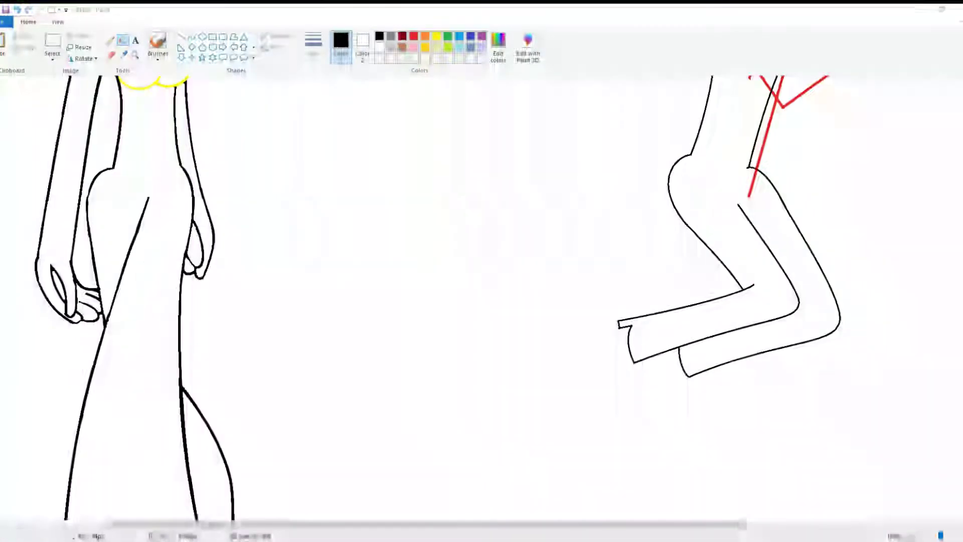
Draw curved black shoe straps across both heeled feet
left_click(192, 37)
mouse_move(645, 317)
left_mouse_down()
mouse_move(647, 357)
mouse_move(698, 374)
mouse_move(651, 327)
left_mouse_up()
left_click_drag(694, 351, 722, 359)
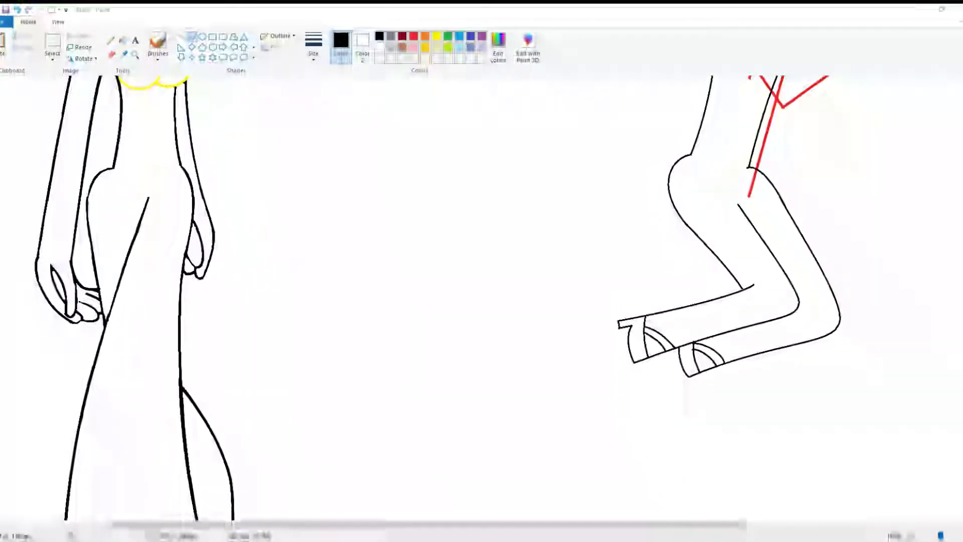
Draw parallel black lines across the thighs for the shorts' hem and across the waist for a waistband
scroll(401, 366, "up", 5)
scroll(381, 382, "down", 5)
left_click(181, 37)
mouse_move(693, 232)
left_mouse_down()
mouse_move(737, 245)
mouse_move(745, 214)
mouse_move(783, 199)
left_mouse_up()
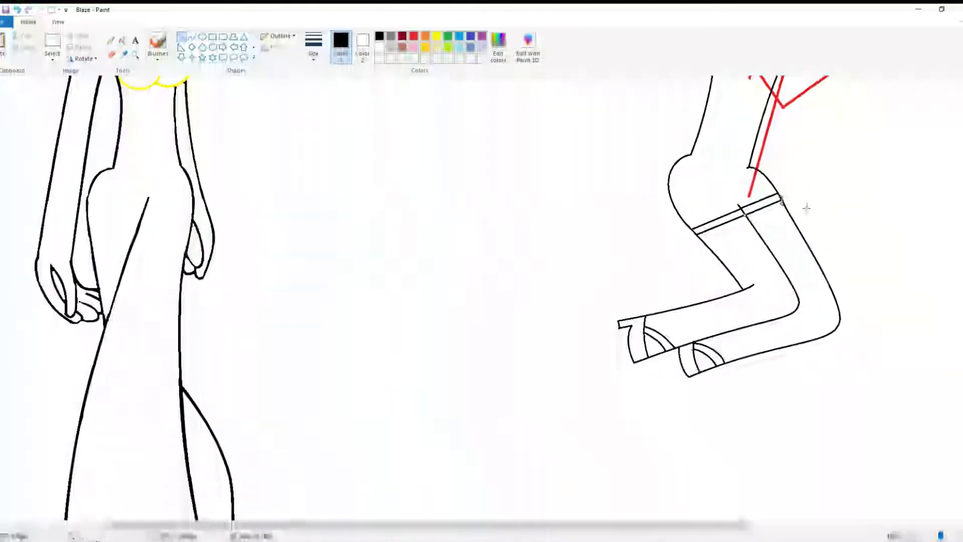
scroll(806, 208, "up", 3)
left_click_drag(751, 271, 700, 259)
Draw an orange circle over the reference figure's chest and move it beside the new figure
scroll(481, 301, "up", 3)
left_click(202, 37)
left_click(425, 35)
scroll(481, 301, "left", 5)
mouse_move(283, 264)
left_mouse_down()
mouse_move(328, 287)
mouse_move(343, 311)
mouse_move(281, 311)
mouse_move(295, 287)
mouse_move(523, 310)
mouse_move(629, 286)
left_mouse_up()
Recolor the two chest circles indigo and move them onto the new figure's upper torso
left_click(125, 42)
left_click(459, 35)
left_click(641, 253)
key("ctrl+z")
left_click(471, 36)
left_click(676, 285)
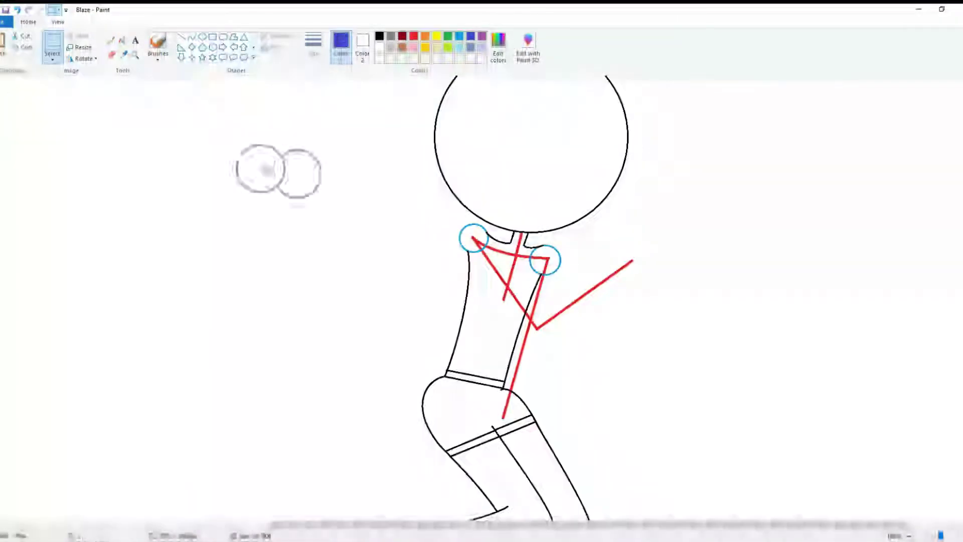
left_click_drag(258, 169, 503, 281)
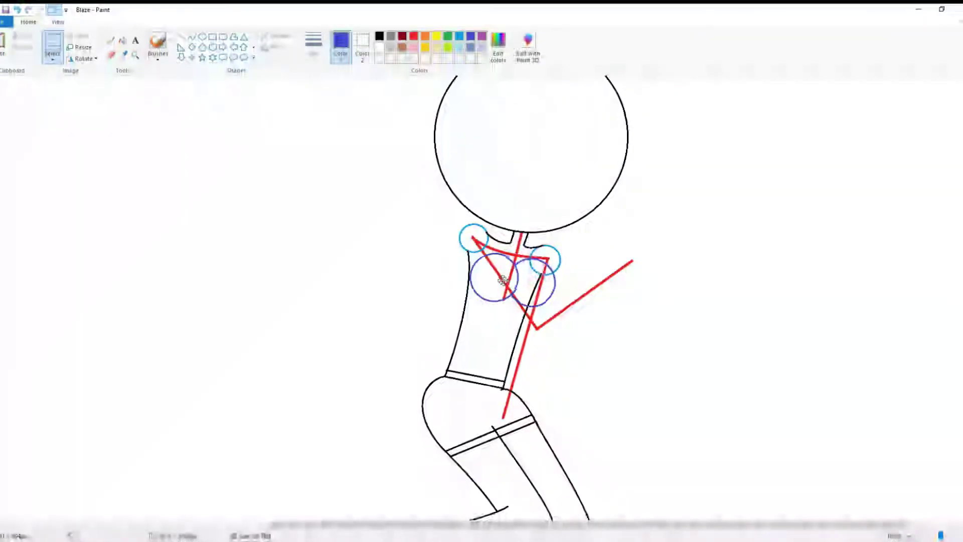
Cut the overlapping upper arcs out of both chest circles, leaving their lower curves
left_click(181, 37)
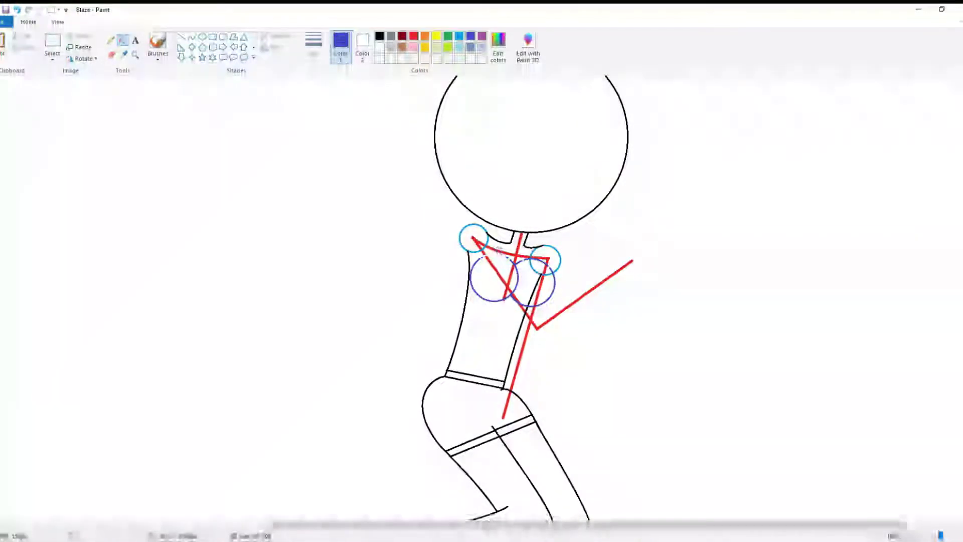
mouse_move(516, 256)
left_mouse_down()
mouse_move(544, 263)
mouse_move(549, 253)
left_mouse_up()
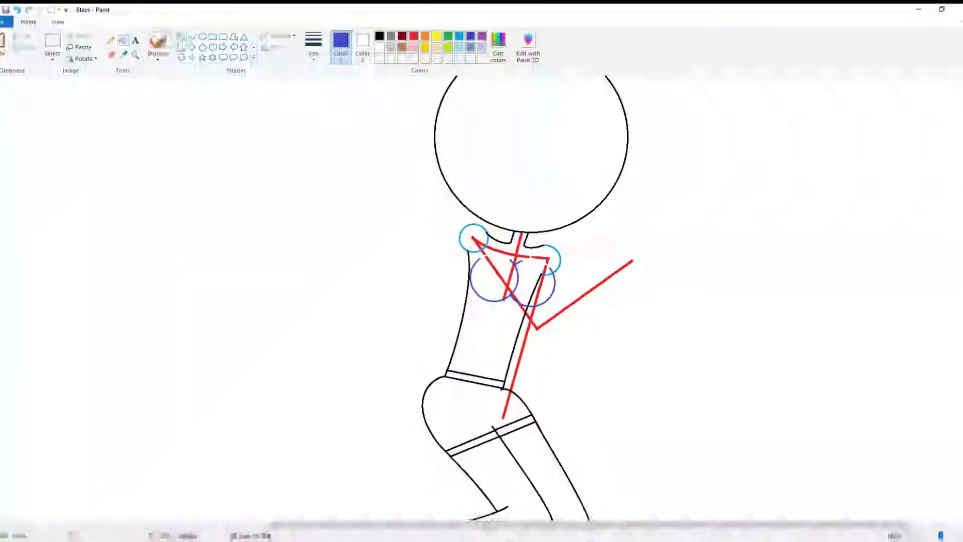
left_click_drag(551, 298, 518, 396)
key("ctrl+z")
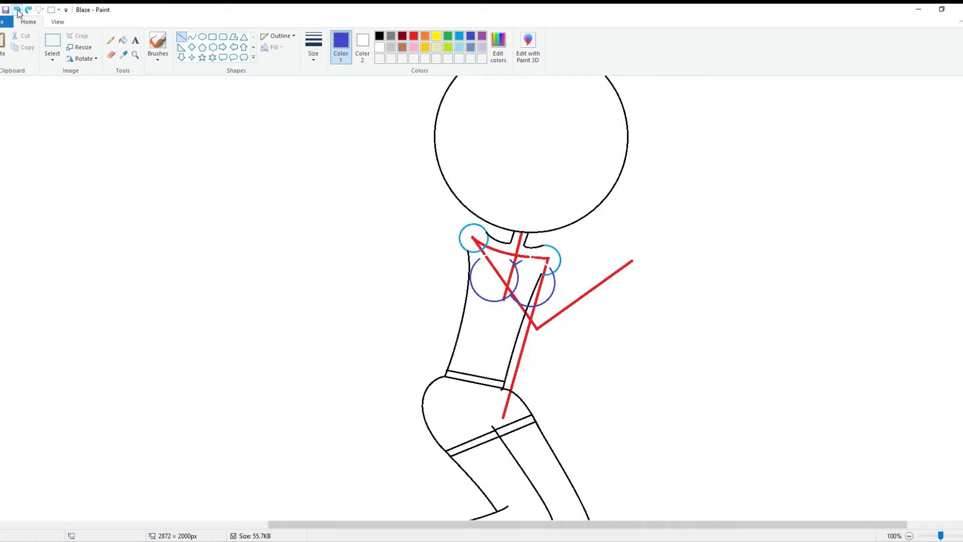
Draw a purple curved top edge across both chest circles and clear the body line crossing them
left_click(481, 35)
left_click(192, 37)
left_click_drag(518, 273, 517, 272)
left_click(123, 40)
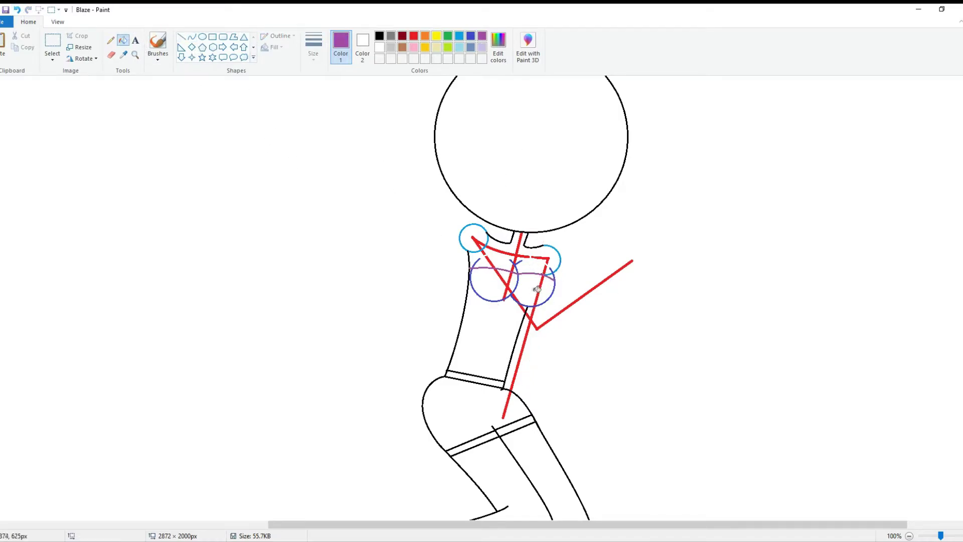
Draw the top's curved hem across the new figure's midriff and recolor the hem and chest outlines black
left_click(191, 40)
left_click_drag(500, 327, 462, 320)
left_click(379, 36)
left_click(181, 37)
left_click_drag(527, 300, 512, 289)
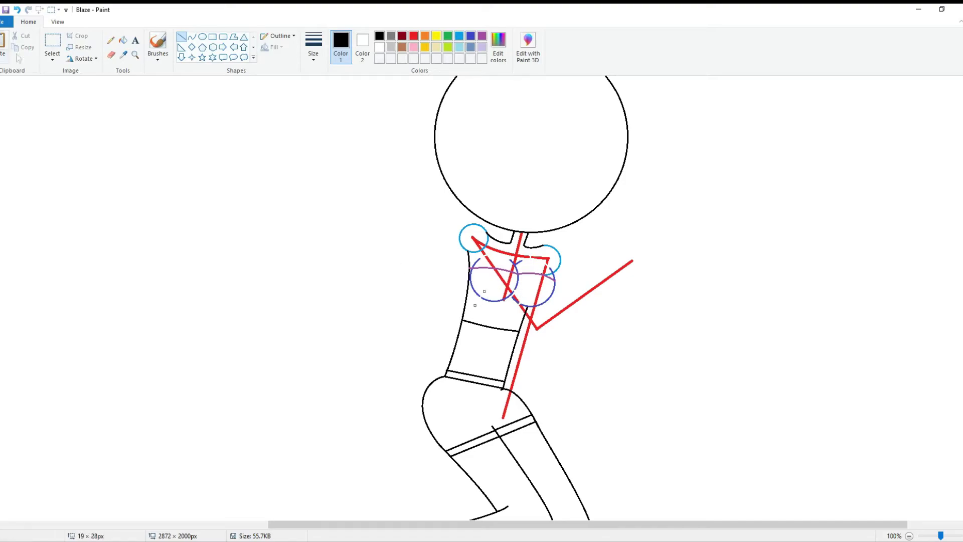
left_click(123, 39)
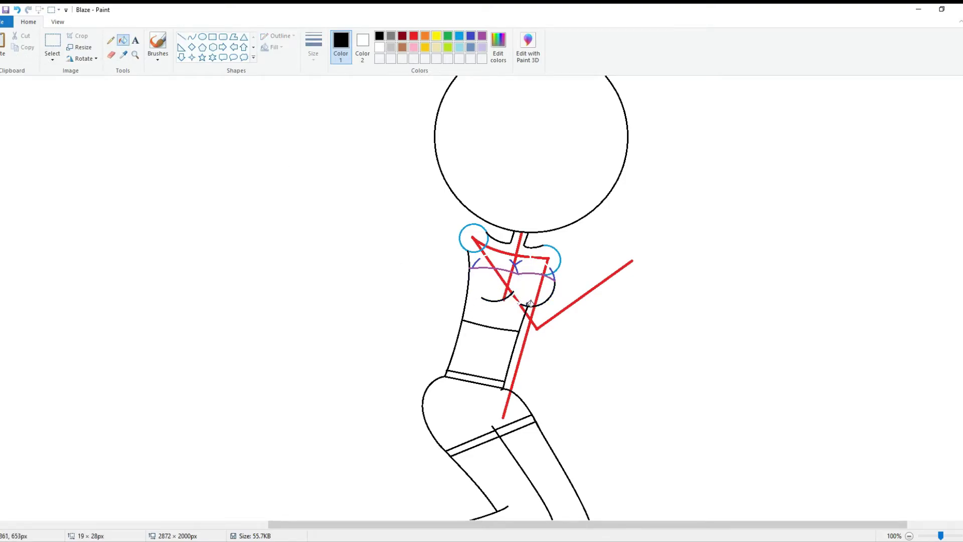
left_click(520, 273)
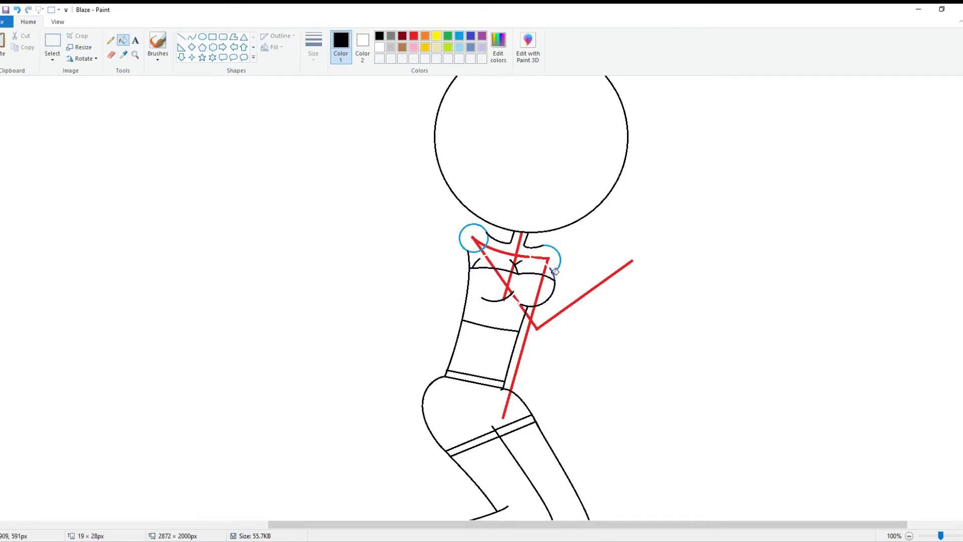
Draw a small curved navel and outline the bent near arm with indigo lines along the red guide
left_click(182, 37)
left_click(192, 37)
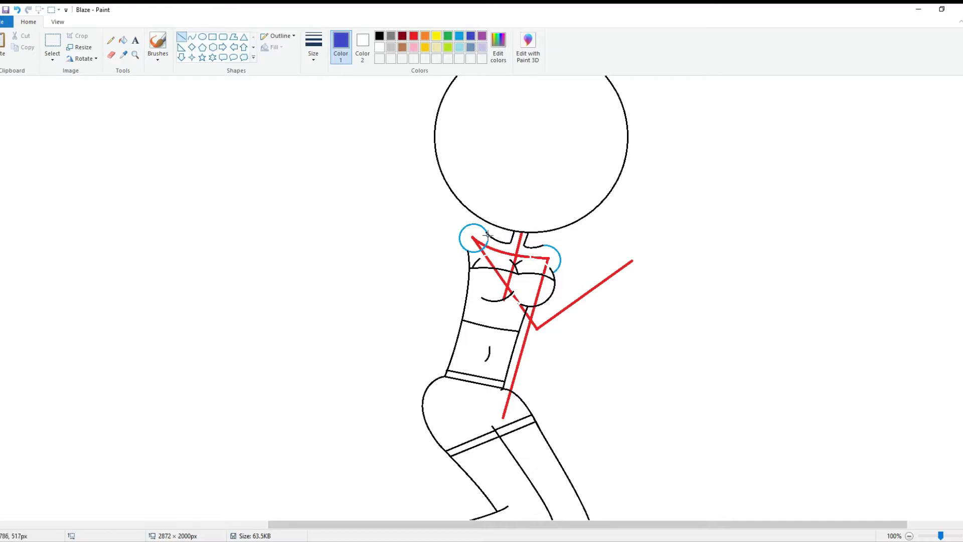
left_click_drag(487, 235, 540, 313)
mouse_move(467, 250)
left_mouse_down()
mouse_move(536, 346)
mouse_move(641, 271)
left_mouse_up()
left_click_drag(536, 313, 625, 251)
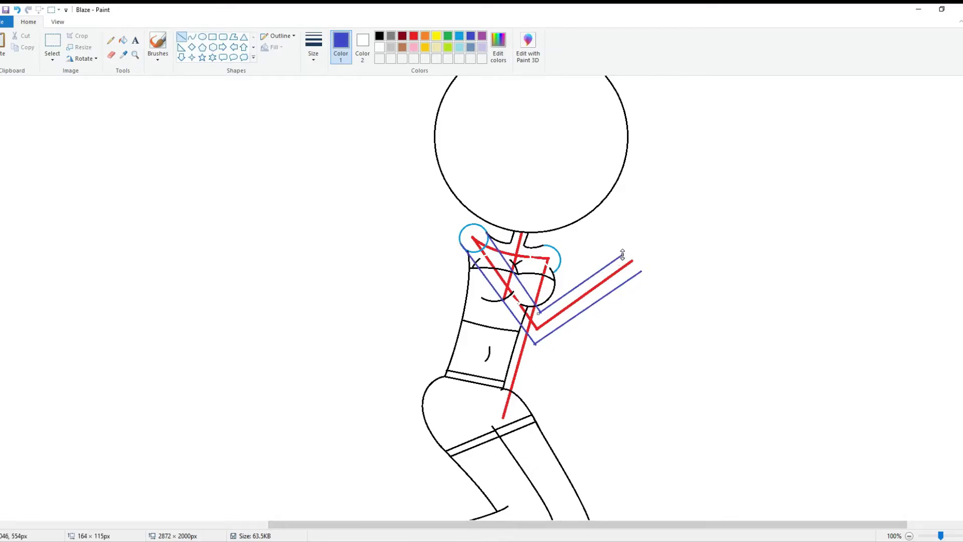
Recolor the near shoulder indigo and clear the body and guide lines crossing the near upper arm
left_click(123, 40)
left_click(449, 203)
key("ctrl+z")
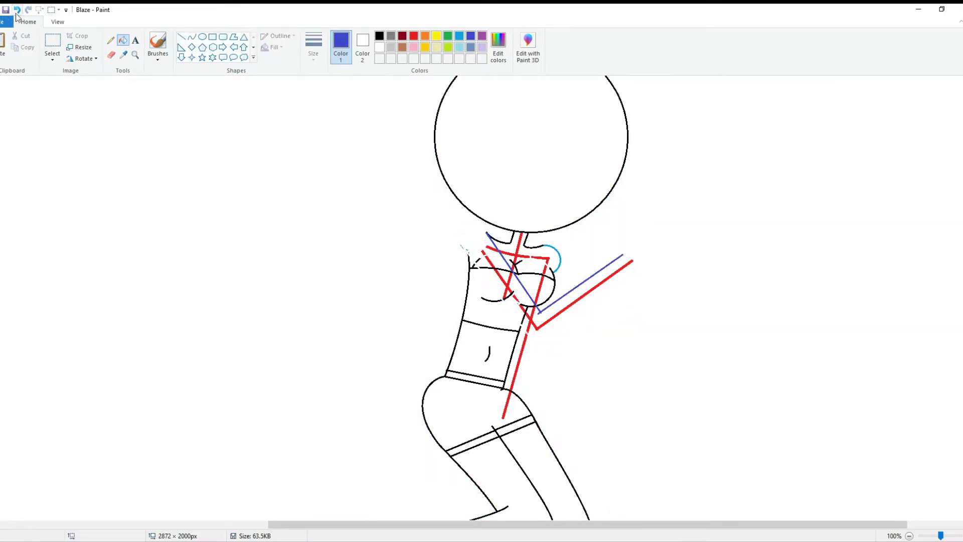
right_click(499, 250)
right_click(510, 278)
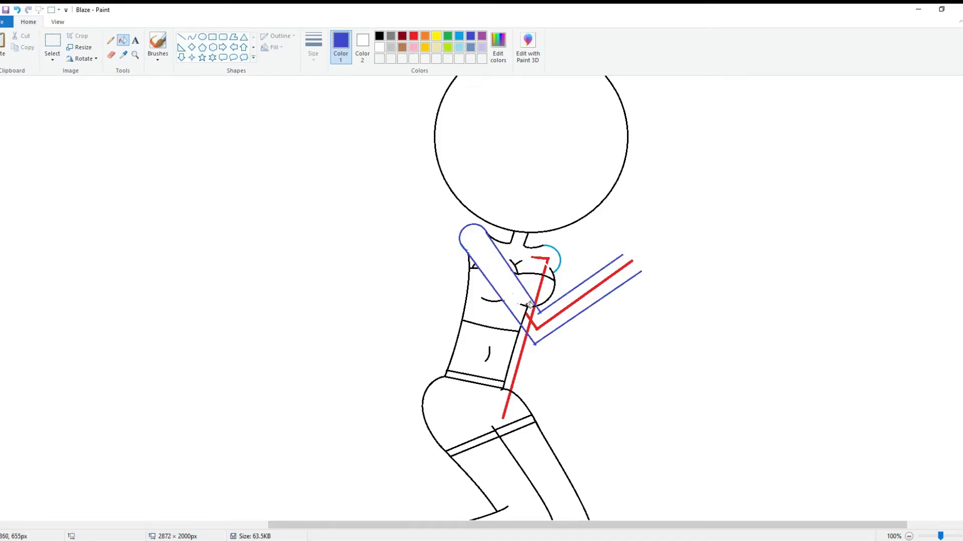
Draw an open hand with curved fingers at the forearm's end and recolor the arm and hand outlines black
left_click(192, 36)
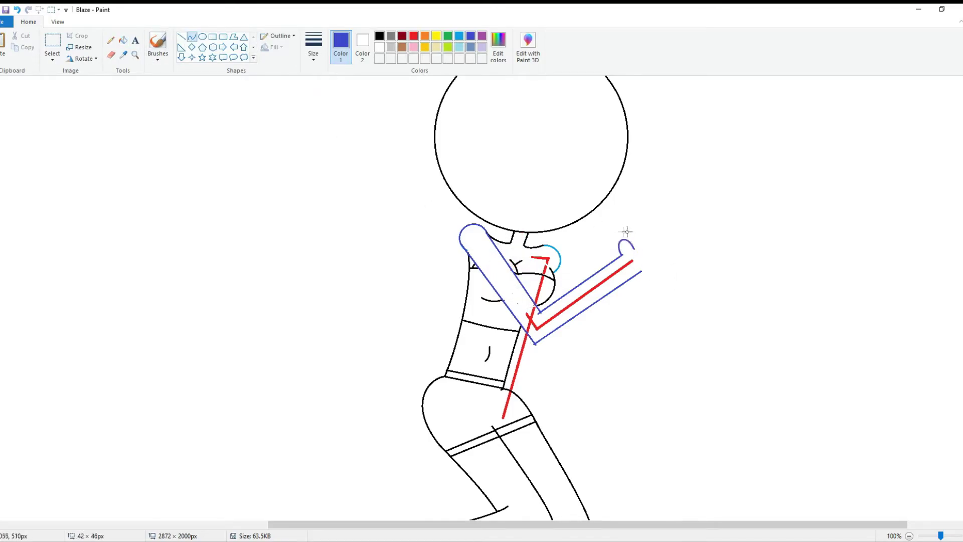
left_click_drag(632, 247, 661, 275)
left_click(594, 271)
left_click(17, 10)
left_click(123, 40)
left_click(379, 36)
left_click(622, 253)
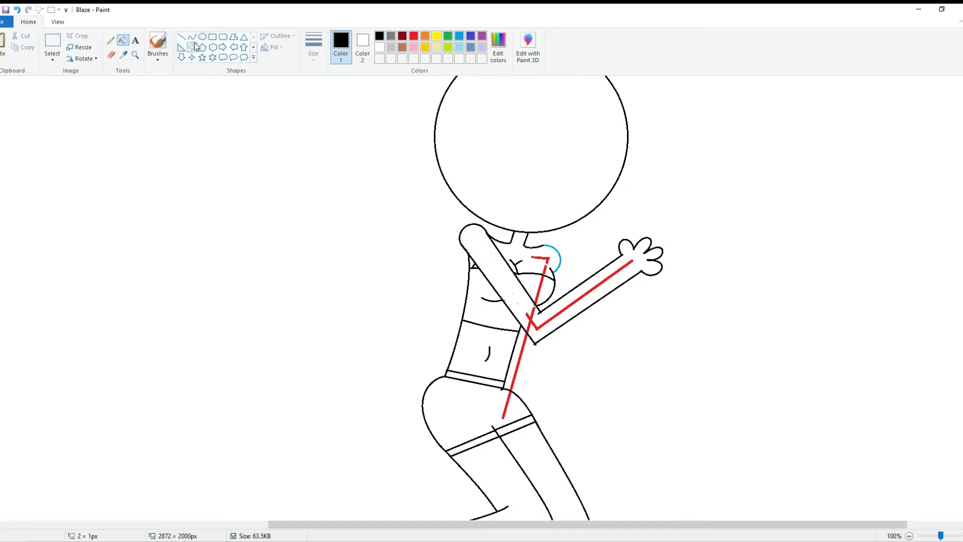
Draw an orange puffed sleeve with a ruffled edge on the near upper arm and recolor it black
left_click(191, 36)
left_click(413, 35)
left_click(424, 36)
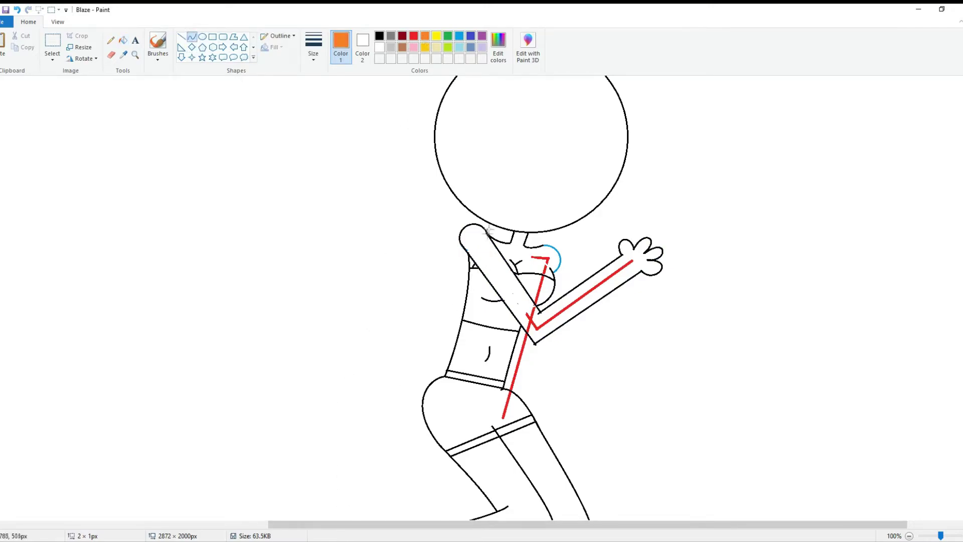
left_click(511, 269)
left_click_drag(506, 274, 488, 280)
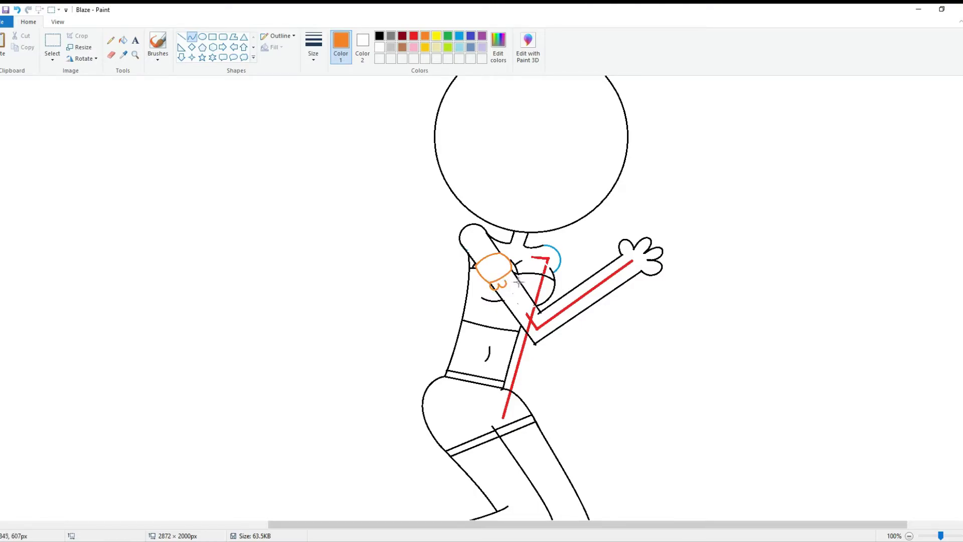
left_click(123, 40)
left_click(379, 36)
left_click(513, 270)
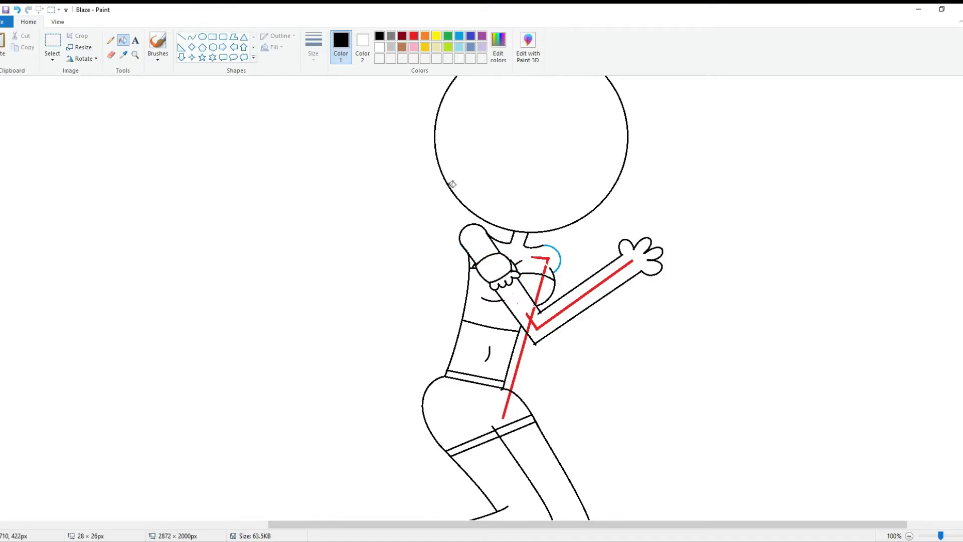
Draw the far arm's indigo outer edge from shoulder to hip, leaving out the part behind the near forearm
left_click(181, 36)
left_click(470, 36)
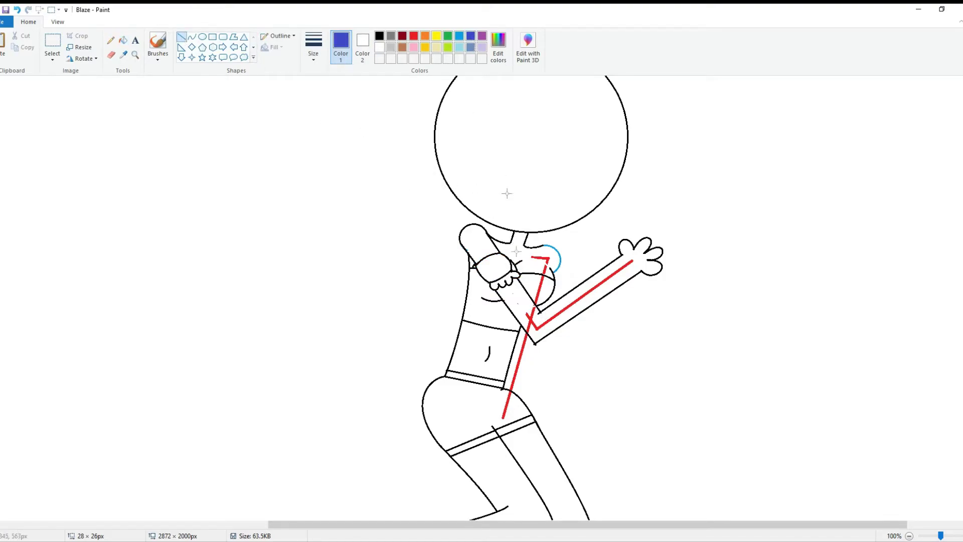
left_click_drag(546, 300, 520, 395)
left_click(52, 58)
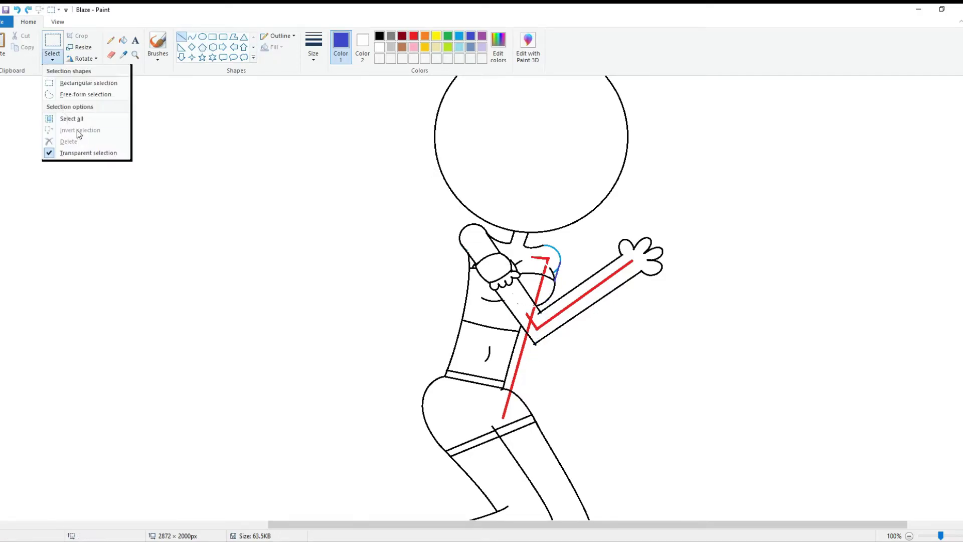
left_click(75, 83)
left_click(908, 535)
scroll(338, 144, "up", 1)
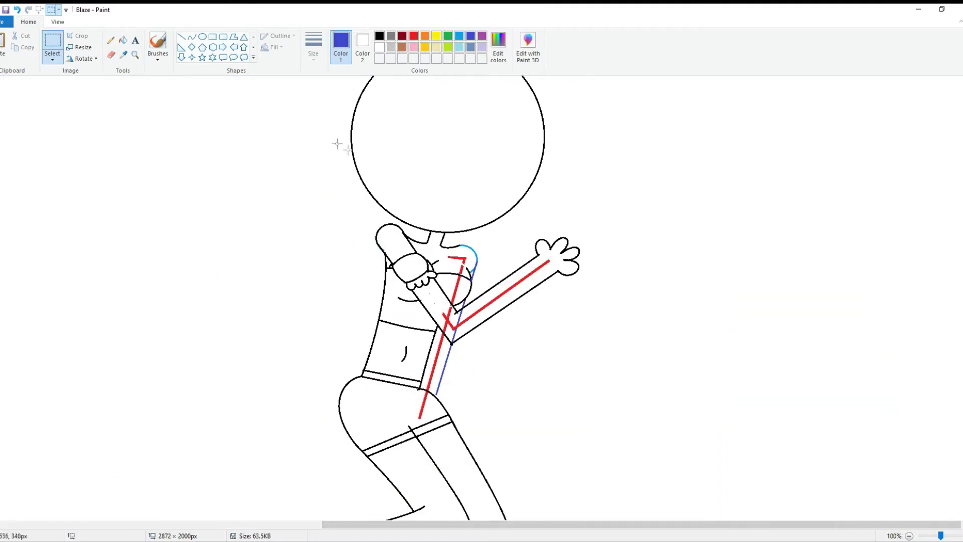
left_click(123, 40)
left_click(181, 36)
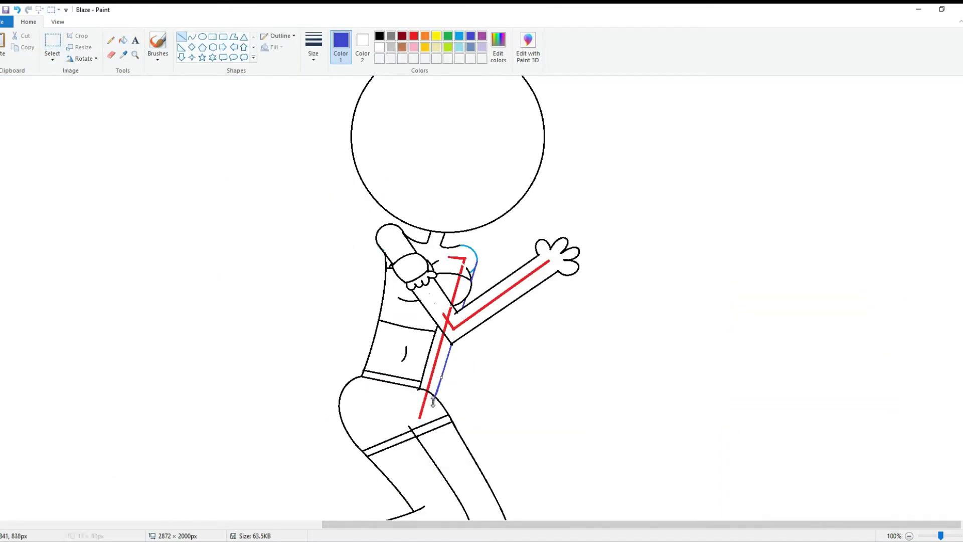
left_click(123, 40)
left_click(381, 406)
left_click(909, 536)
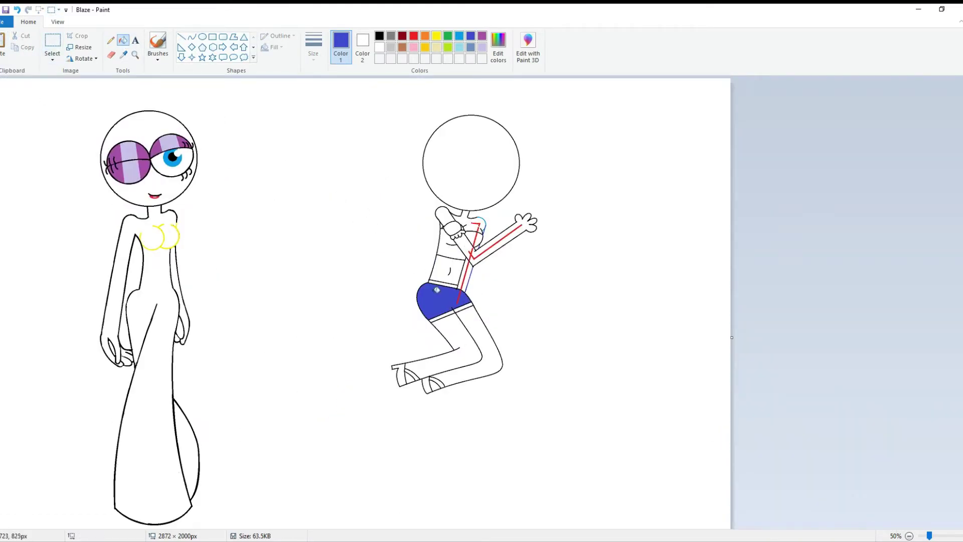
Draw the far arm's puffed sleeve with a small ruffle beside the chest
left_click(955, 536)
scroll(730, 383, "up", 1)
left_click(191, 37)
scroll(501, 301, "down", 2)
mouse_move(290, 261)
left_mouse_down()
mouse_move(275, 303)
mouse_move(299, 292)
mouse_move(274, 314)
left_mouse_up()
left_click(300, 293)
left_click(424, 35)
left_click(275, 308)
left_click(123, 40)
left_click(470, 35)
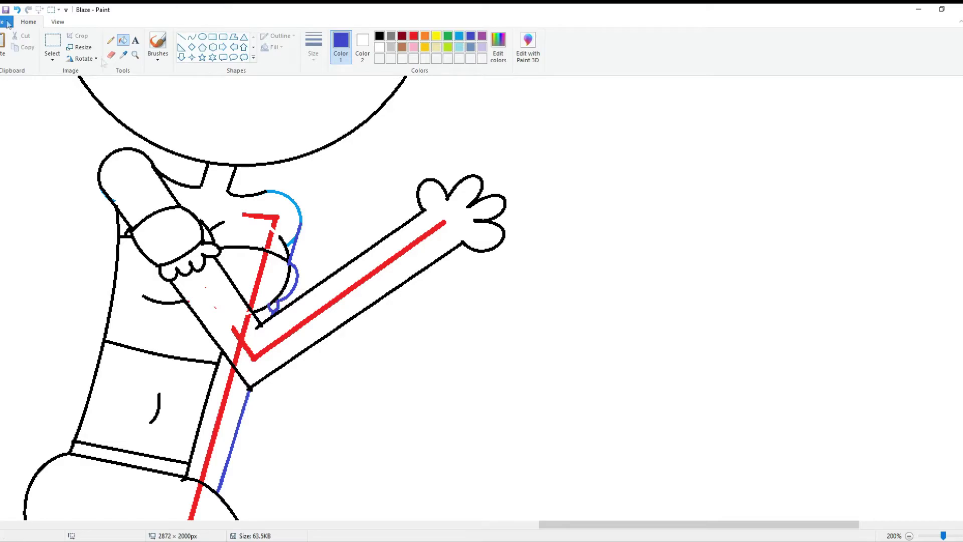
Recolor the far arm and sleeve outlines black and clear the remaining red guide lines
left_click(303, 211)
key("ctrl+z")
left_click(299, 213)
left_click(379, 36)
left_click(299, 215)
scroll(216, 250, "down", 3)
left_click(215, 253)
scroll(208, 246, "up", 5)
Fill the heels and straps of both shoes red
left_click(413, 35)
left_click(210, 422)
key("ctrl+z")
scroll(241, 301, "down", 2)
scroll(264, 194, "up", 2)
scroll(351, 351, "down", 8)
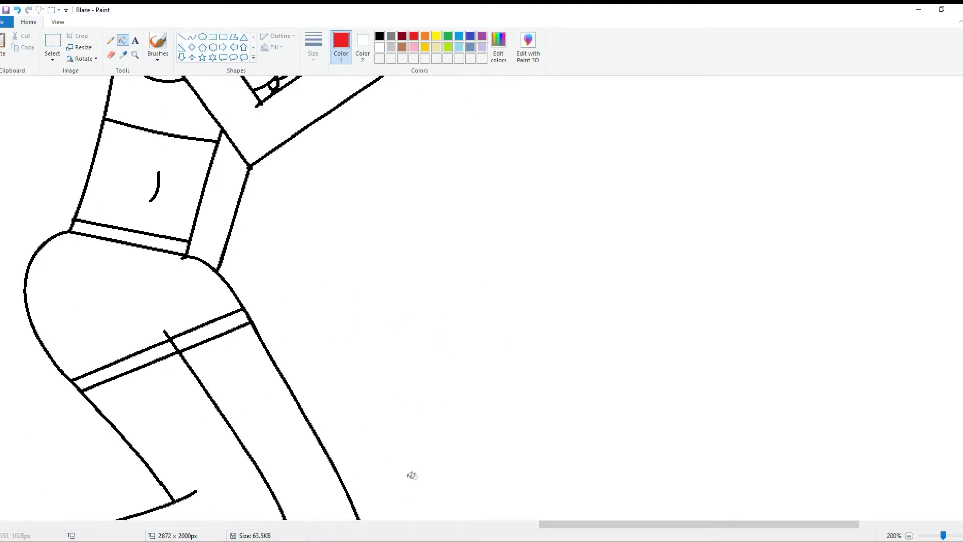
scroll(312, 482, "left", 5)
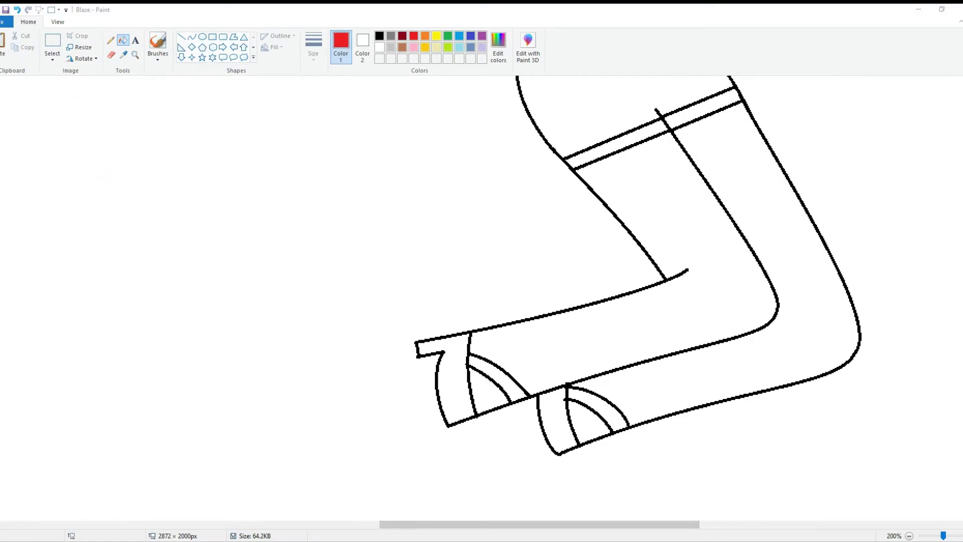
left_click(155, 150)
left_click(446, 386)
left_click(493, 374)
left_click(554, 421)
Fill the new figure's top red on both sides of the near arm
scroll(592, 398, "up", 10)
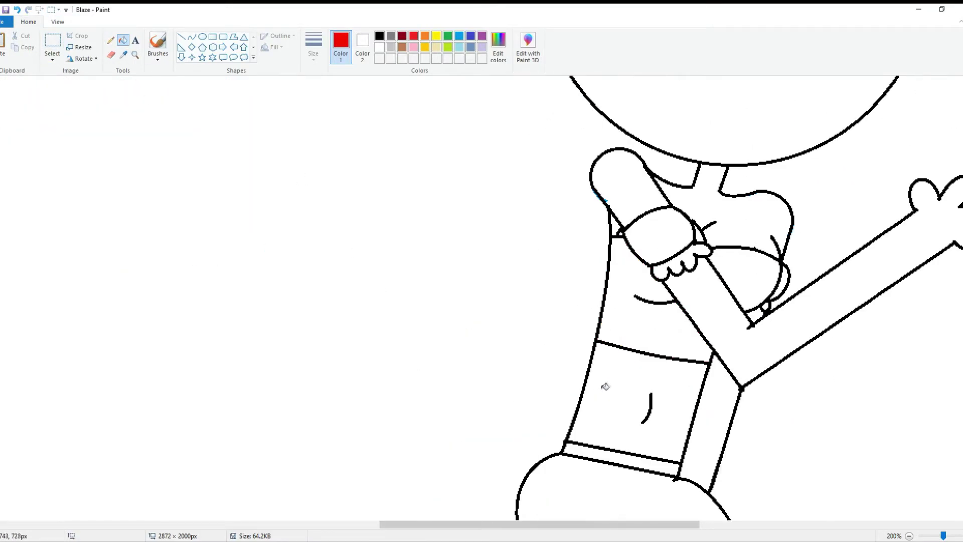
left_click(642, 320)
left_click(747, 280)
Draw curved white lines across the red top and fill alternate bands white to form stripes
left_click(192, 36)
mouse_move(606, 265)
left_mouse_down()
mouse_move(780, 284)
mouse_move(739, 314)
left_mouse_up()
mouse_move(604, 295)
left_mouse_down()
mouse_move(686, 309)
mouse_move(647, 307)
left_mouse_up()
left_click(647, 307)
left_click_drag(596, 323, 712, 341)
left_click_drag(655, 332, 654, 335)
left_click(123, 40)
left_click(633, 284)
left_click(667, 305)
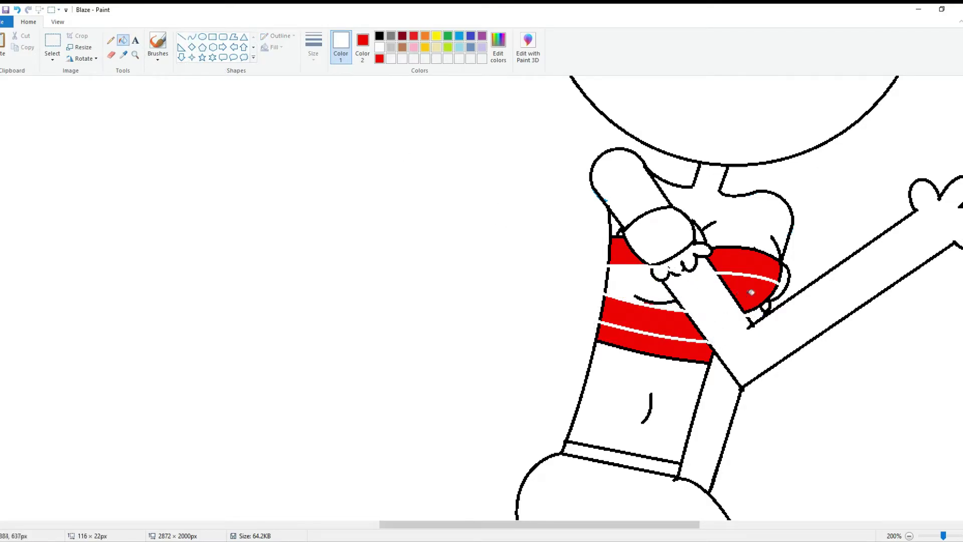
left_click(652, 352)
left_click(747, 294)
Fill the puffed sleeves of both arms red
scroll(601, 200, "down", 3)
left_click(459, 36)
left_click(452, 229)
left_click(482, 243)
key("ctrl+a")
left_click(122, 40)
left_click(453, 229)
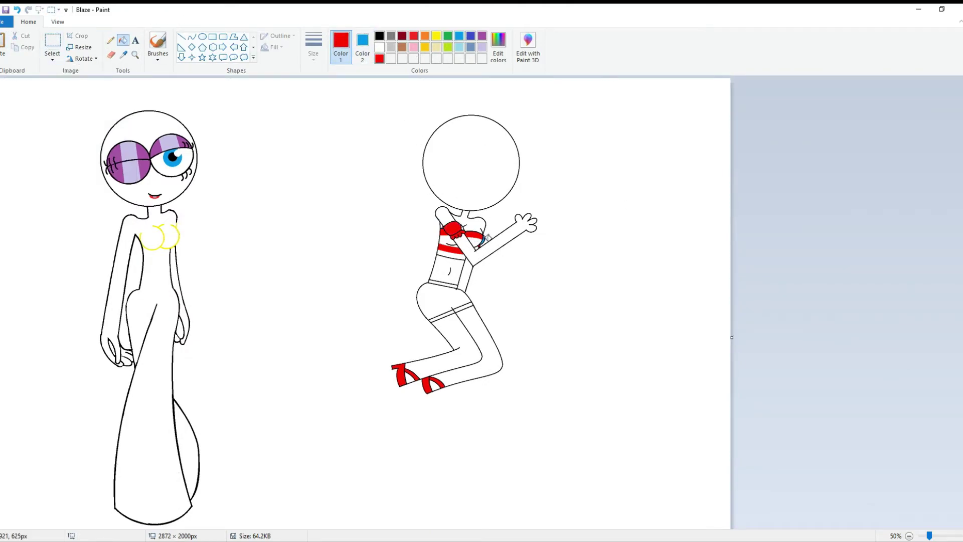
left_click(485, 239)
key("ctrl+z")
left_click(485, 239)
key("ctrl+z")
scroll(482, 301, "up", 2)
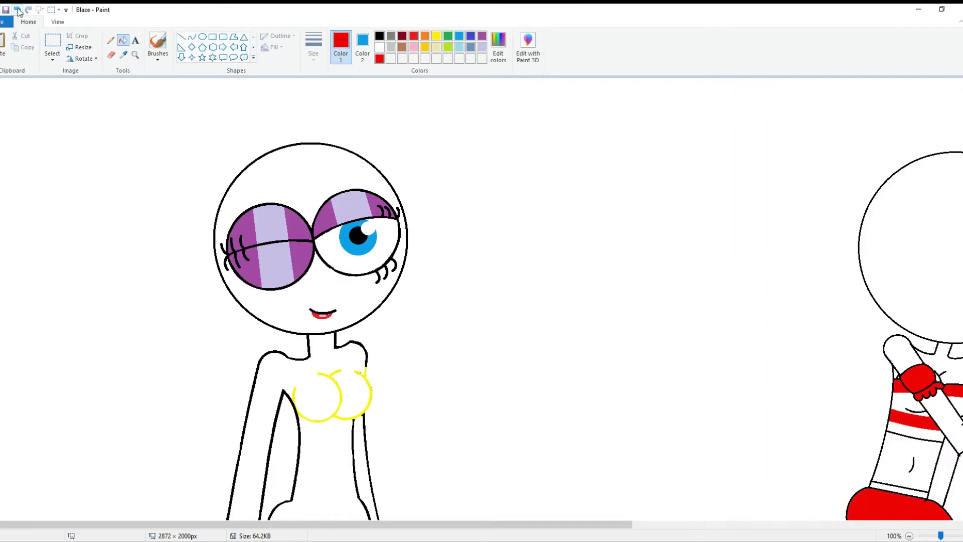
Draw white diagonal lines across the red sleeves and fill the bands between them white
scroll(481, 300, "right", 3)
left_click(181, 36)
left_click(379, 47)
left_click_drag(655, 391, 697, 368)
left_click_drag(741, 399, 750, 409)
left_click(123, 40)
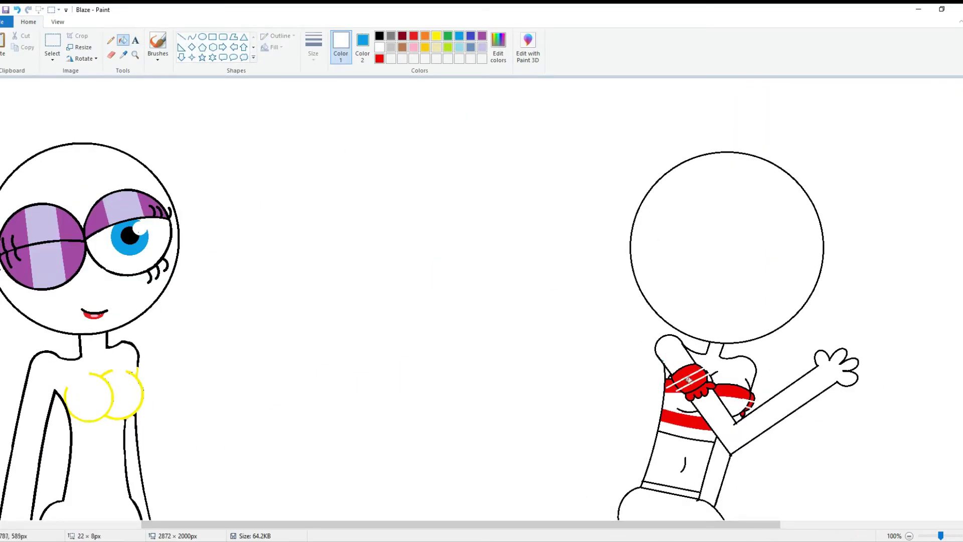
left_click(909, 535)
key("ctrl+a")
Draw small black toe curves inside the openings of both shoes
scroll(925, 311, "up", 1)
scroll(535, 361, "down", 5)
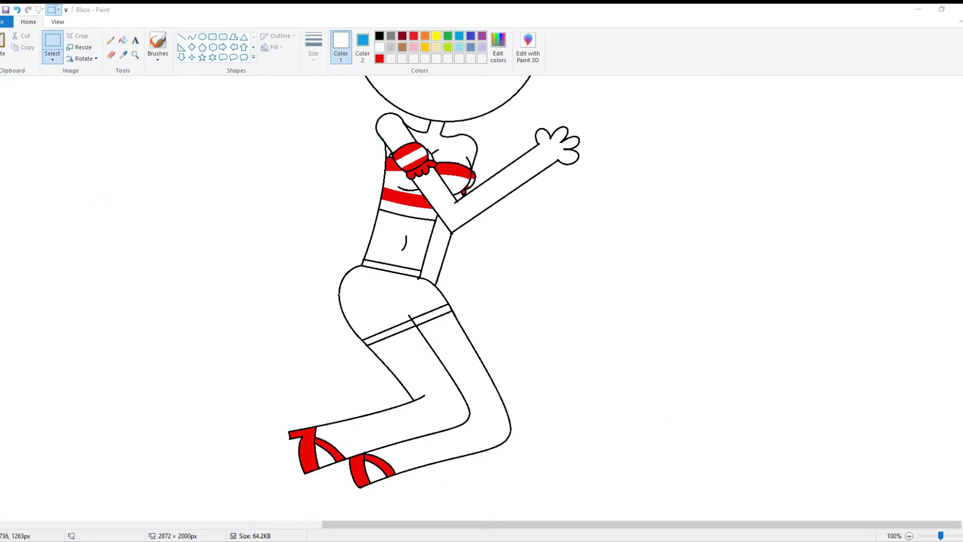
left_click(191, 37)
left_click(379, 36)
scroll(314, 346, "down", 2)
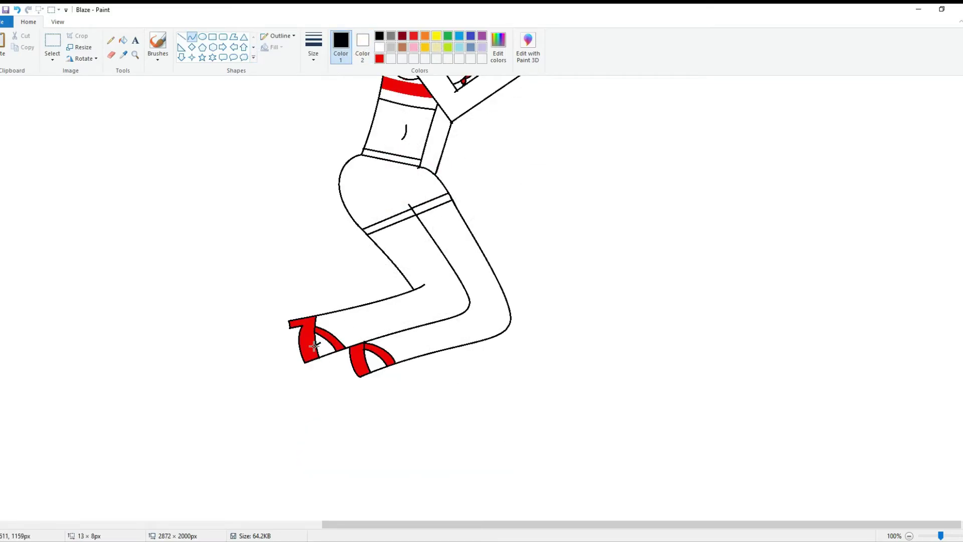
left_click(321, 349)
left_click_drag(366, 357, 369, 365)
Sample a light pink as the drawing color and fill the back leg and its toe opening blue
key("ctrl+v")
left_click(124, 54)
left_click(75, 100)
key("ctrl+z")
left_click(123, 40)
left_click(362, 45)
left_click(52, 55)
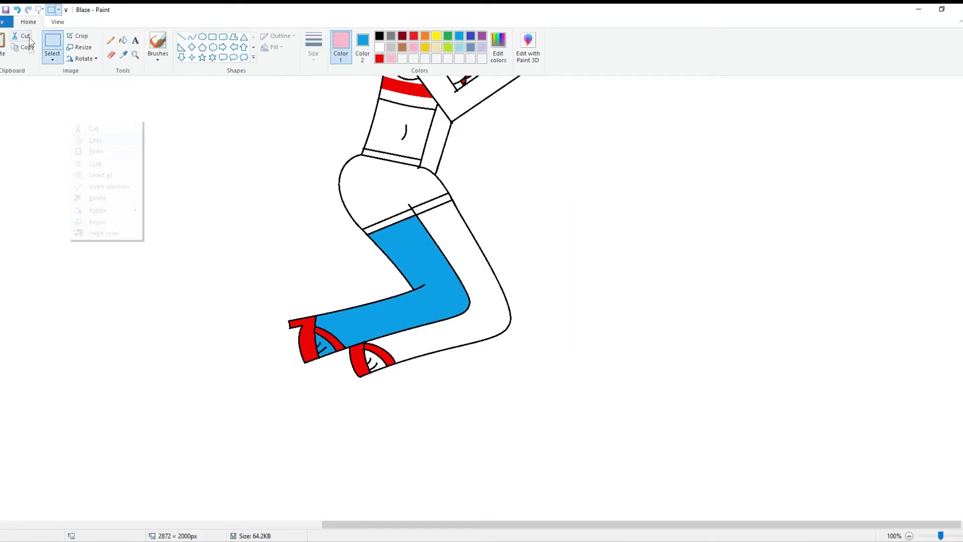
Draw solid pink circles over the back leg's toes and knee, making the knee circle about 82 × 79 px
left_click(202, 36)
key("ctrl+z")
left_click(274, 47)
left_click(285, 72)
left_click(123, 41)
left_click(317, 351)
left_click(202, 37)
left_click_drag(438, 284, 479, 324)
left_click(123, 40)
left_click(458, 303)
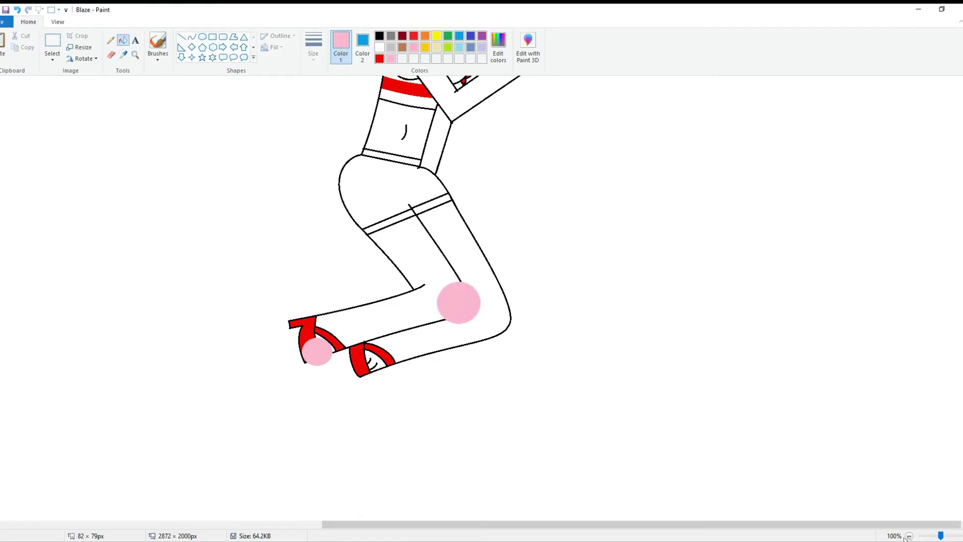
Fill the front leg blue as a mask and place a solid pink circle on its knee
scroll(459, 302, "down", 1)
right_click(479, 335)
left_click(52, 55)
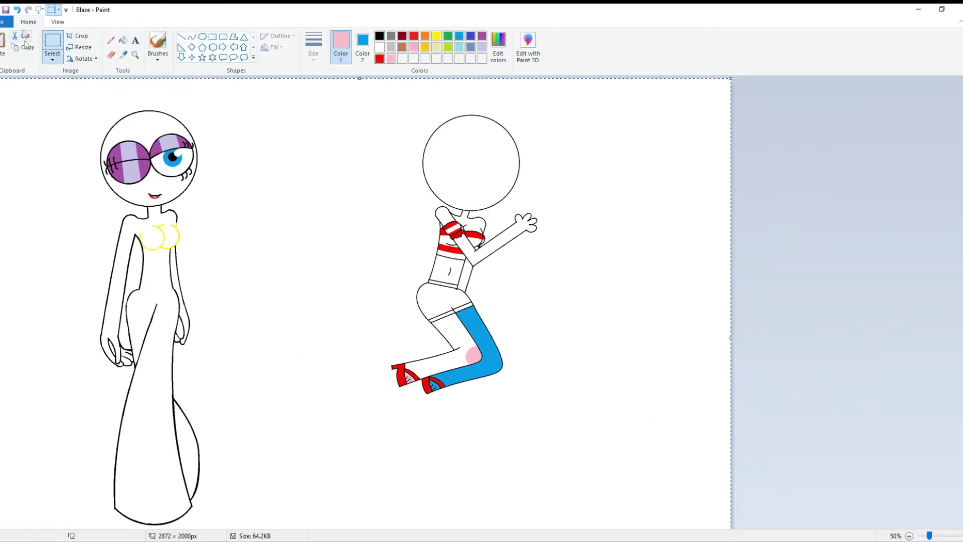
left_click(202, 37)
key("ctrl+z")
left_click_drag(489, 355, 511, 378)
key("ctrl+z")
key("ctrl+z")
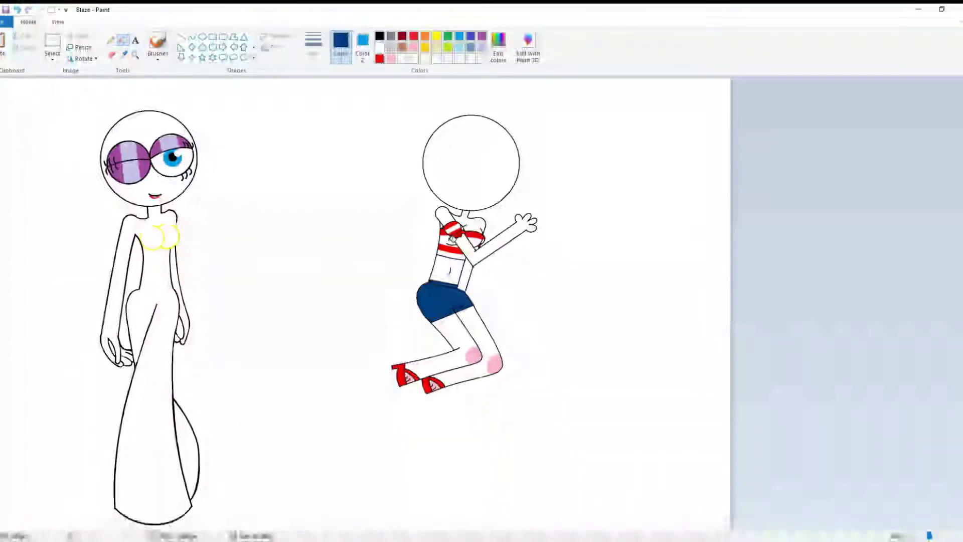
Add solid pink blush circles to the new figure's belly, near shoulder and elbow
key("ctrl+Page_Up")
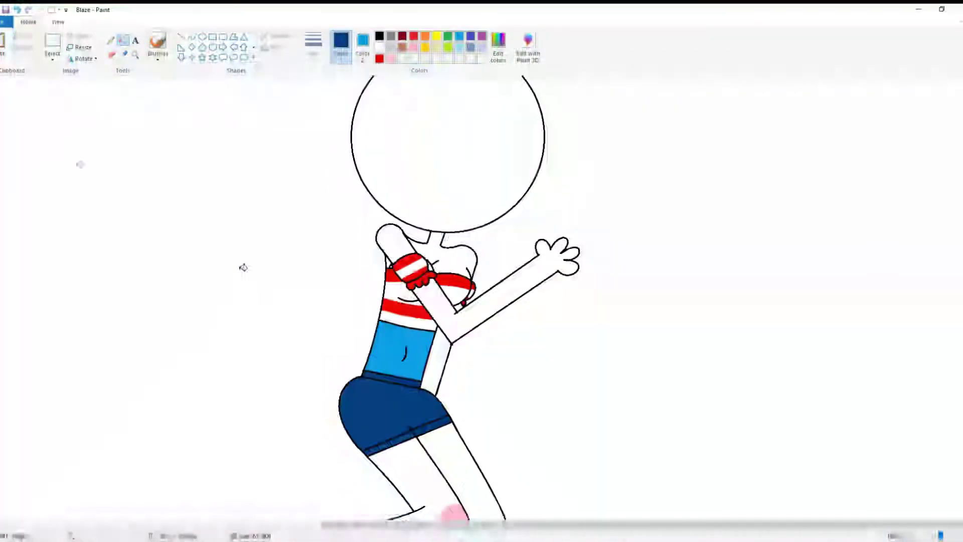
left_click(53, 58)
left_click(182, 59)
left_click_drag(389, 357, 412, 381)
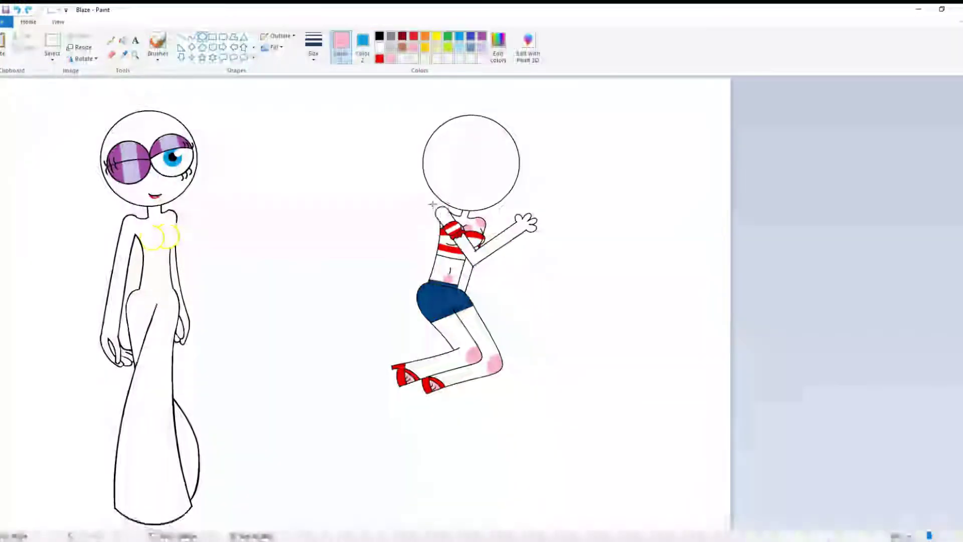
left_click_drag(432, 204, 447, 218)
left_click_drag(465, 258, 482, 273)
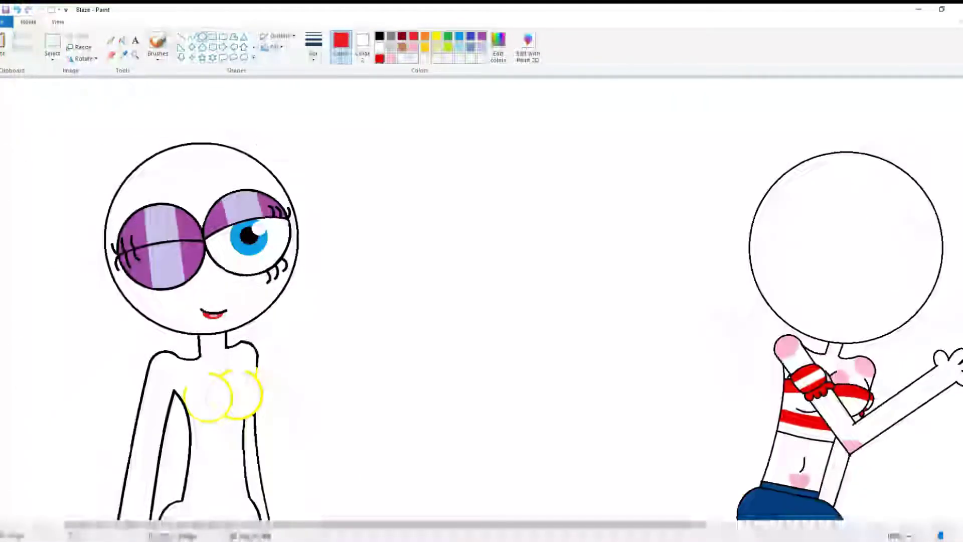
Trace a red circle over the reference figure's open eye and move it toward the new figure's head
left_click_drag(203, 190, 290, 275)
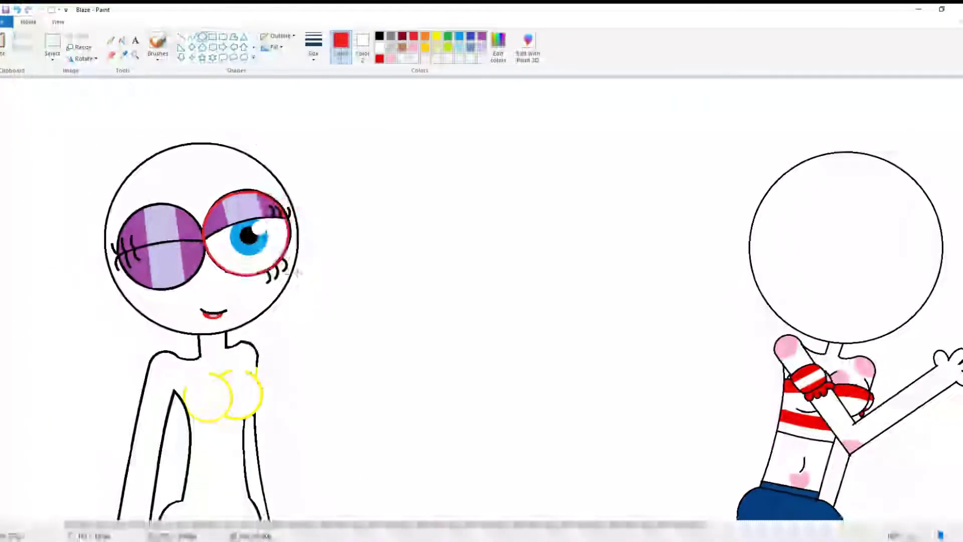
left_click_drag(290, 232, 484, 221)
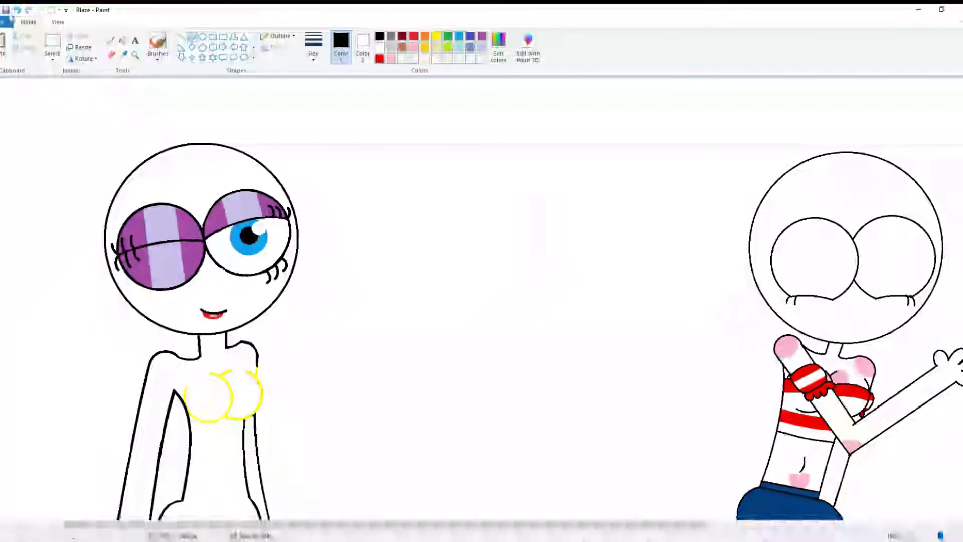
Paste a green iris with a black pupil and place it inside the new figure's eye
left_click(741, 532)
left_click_drag(740, 531, 420, 531)
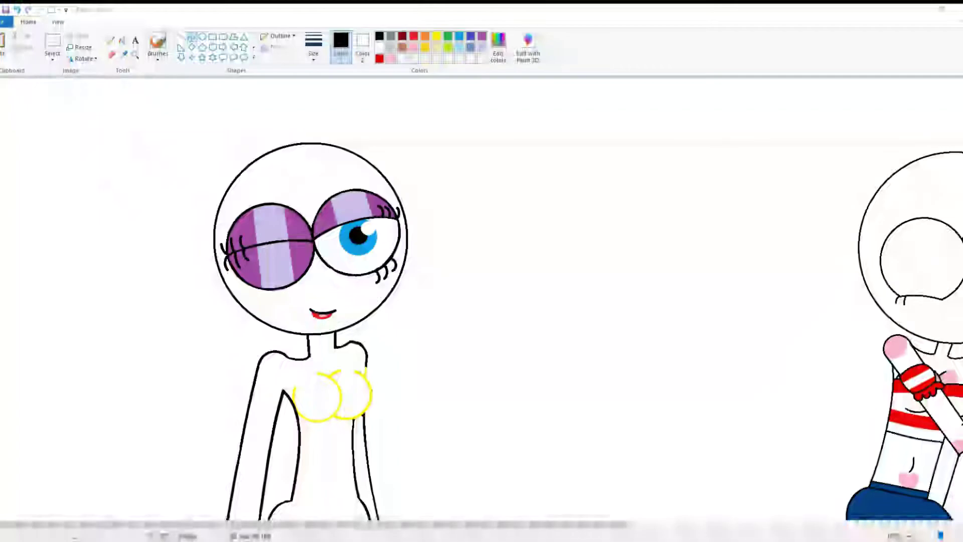
left_click_drag(316, 524, 561, 524)
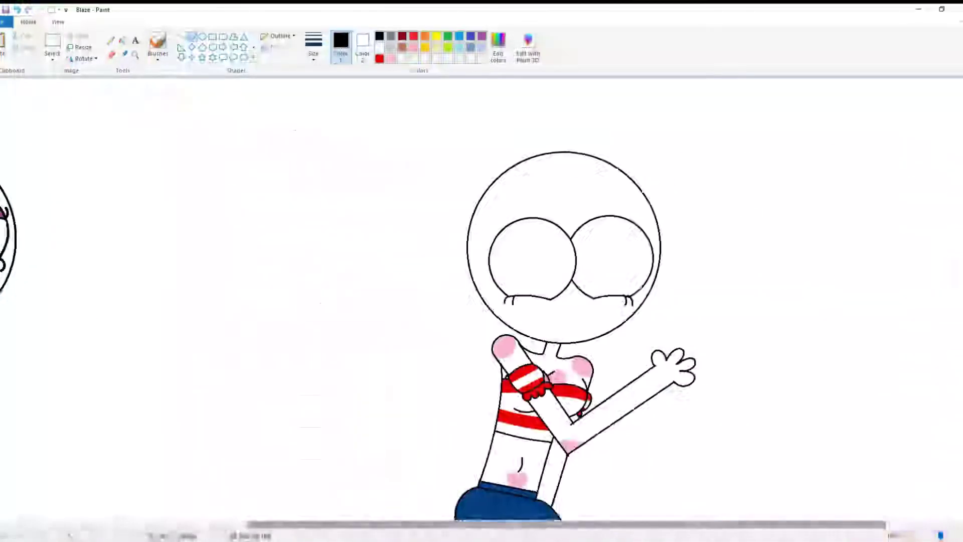
key("ctrl+v")
mouse_move(20, 100)
left_mouse_down()
mouse_move(553, 260)
mouse_move(636, 258)
left_mouse_up()
Thicken the upper outlines of the new figure's eyes with black strokes
left_click(181, 37)
mouse_move(489, 260)
left_mouse_down()
mouse_move(531, 216)
mouse_move(498, 215)
mouse_move(577, 260)
mouse_move(532, 217)
left_mouse_up()
mouse_move(608, 215)
left_mouse_down()
mouse_move(651, 259)
mouse_move(648, 223)
mouse_move(636, 214)
mouse_move(551, 236)
left_mouse_up()
key("ctrl+z")
Draw curved eyelashes at the outer corners of both eyes and fill them black
left_click_drag(493, 230, 500, 224)
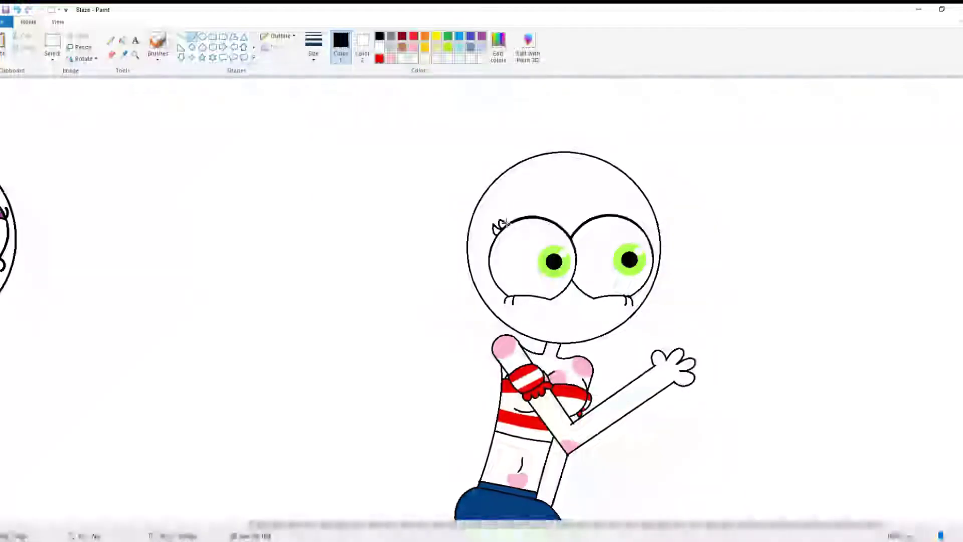
left_click_drag(507, 224, 504, 216)
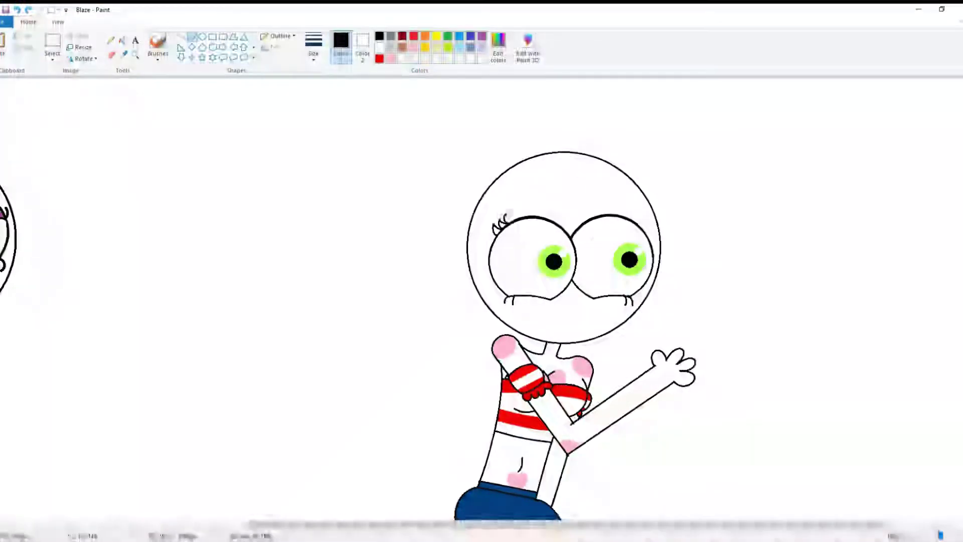
left_click(21, 13)
mouse_move(646, 231)
left_mouse_down()
mouse_move(653, 225)
mouse_move(633, 221)
mouse_move(640, 216)
left_mouse_up()
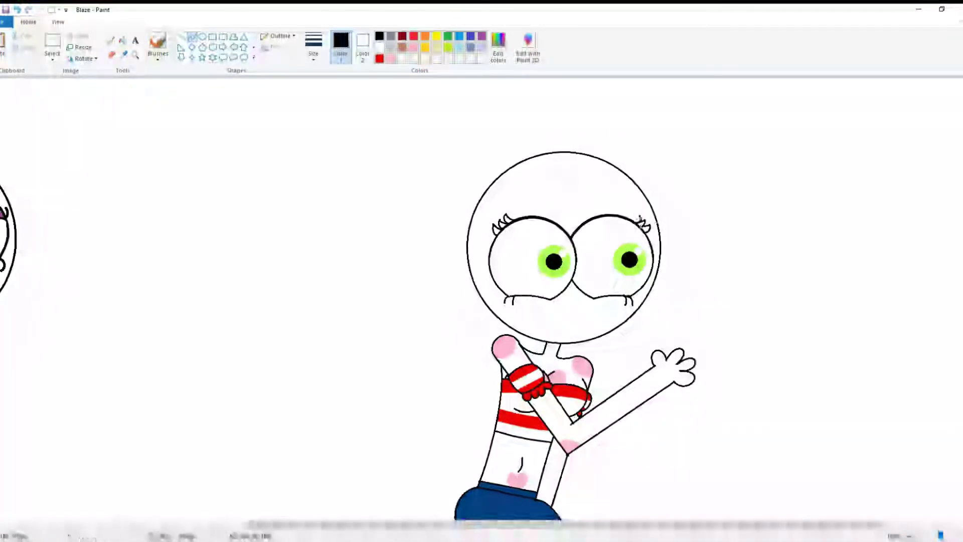
left_click(123, 40)
left_click(501, 222)
left_click(643, 223)
Draw a small inverted-triangle nose below the eyes and fill it pink
left_click(181, 36)
mouse_move(559, 304)
left_mouse_down()
mouse_move(582, 305)
mouse_move(568, 315)
mouse_move(559, 304)
mouse_move(583, 325)
mouse_move(552, 337)
left_mouse_up()
left_click(123, 40)
left_click(391, 58)
left_click(567, 308)
Draw two pointed black-outlined fangs beneath the nose
left_click(52, 45)
left_click(192, 37)
left_click(379, 36)
left_click(181, 37)
left_click_drag(552, 337, 570, 330)
Draw a short pointed tail with curves behind the blue shorts
scroll(97, 165, "down", 5)
scroll(97, 165, "up", 3)
scroll(481, 301, "down", 2)
left_click(192, 36)
mouse_move(456, 302)
left_mouse_down()
mouse_move(430, 308)
mouse_move(445, 312)
left_mouse_up()
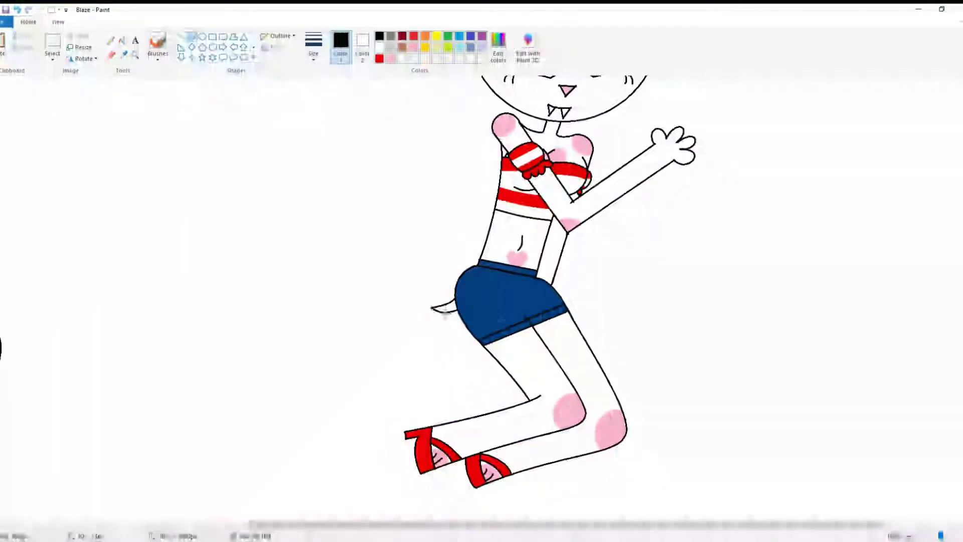
Color the mouth between the two fangs red
scroll(481, 301, "up", 4)
left_click(52, 56)
key("Escape")
left_click(379, 59)
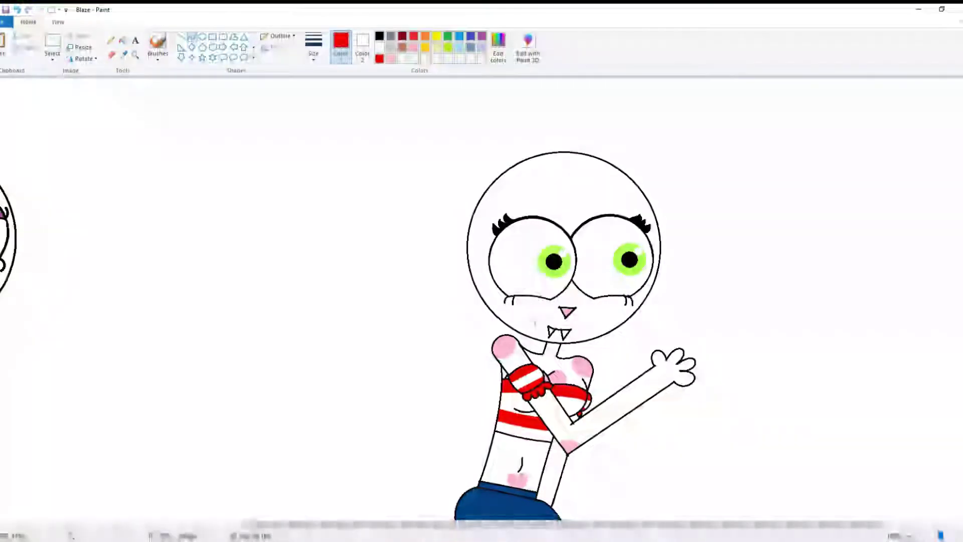
left_click(122, 40)
left_click(552, 331)
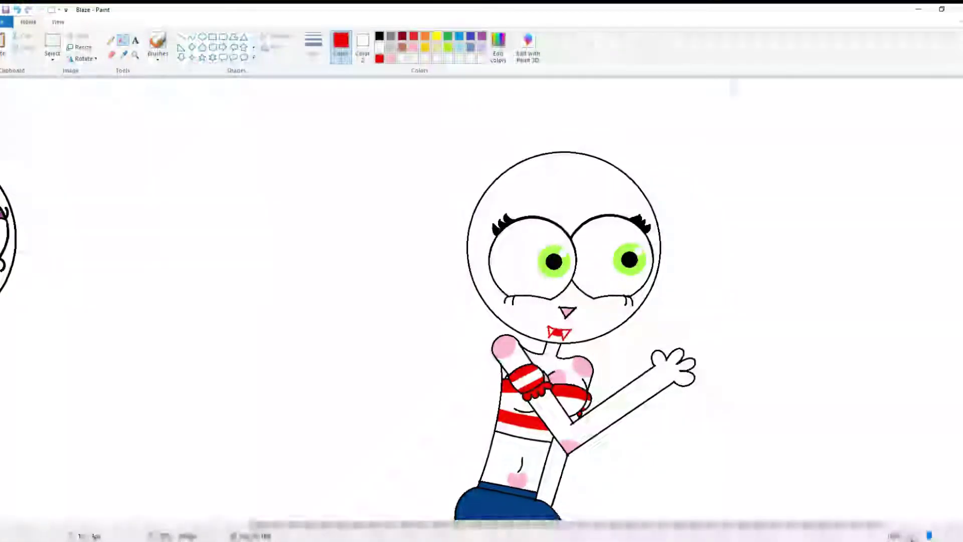
Define a custom light peach as the drawing color
left_click(910, 535)
left_click(498, 47)
left_click(588, 223)
left_click(386, 346)
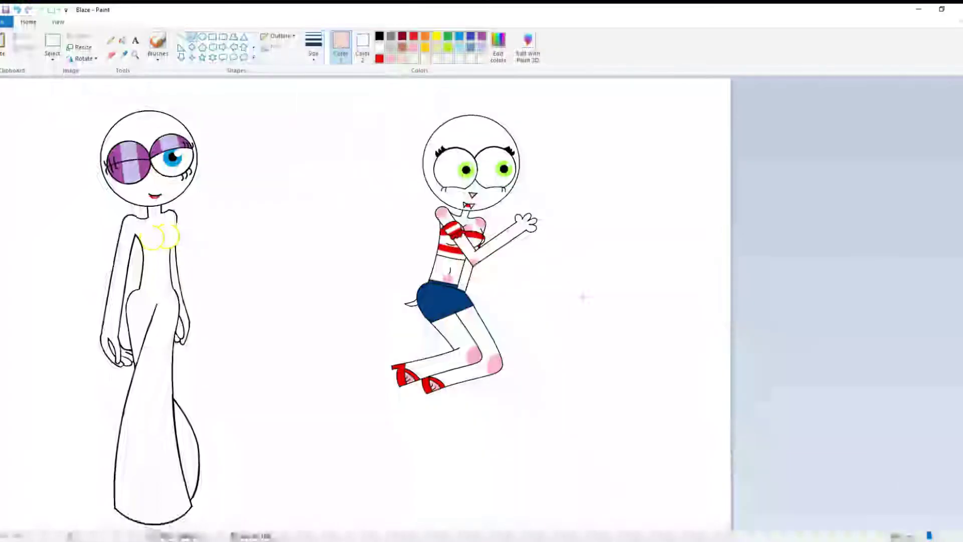
Fill the head blue as a mask for copying around the eyes, and undo the fill
scroll(583, 297, "up", 1)
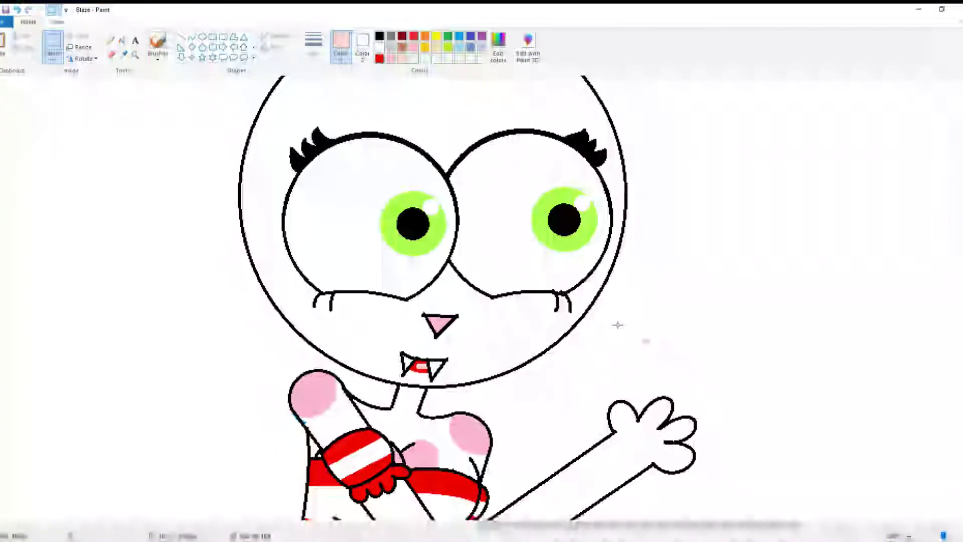
scroll(733, 500, "down", 2)
scroll(735, 500, "up", 2)
scroll(661, 468, "up", 2)
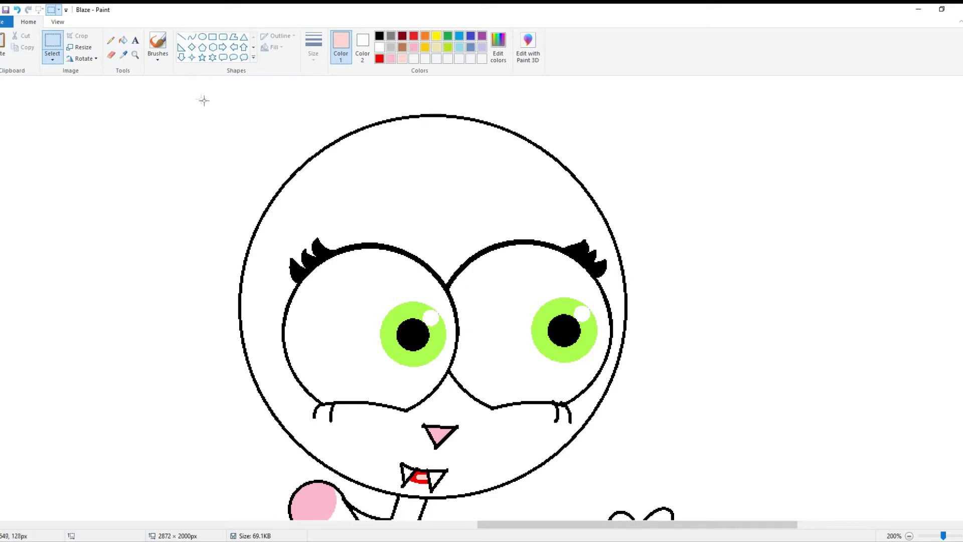
left_click(192, 36)
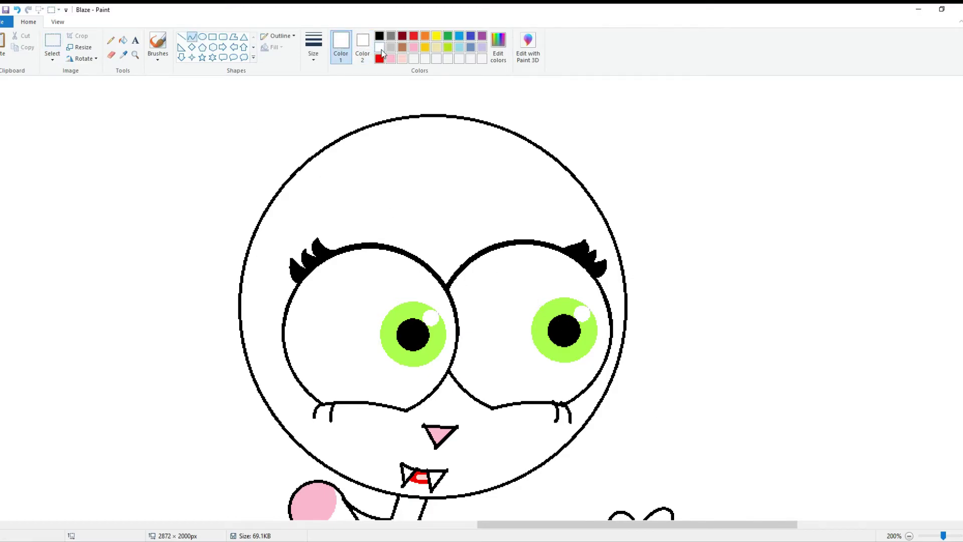
left_click(437, 159)
left_click(52, 59)
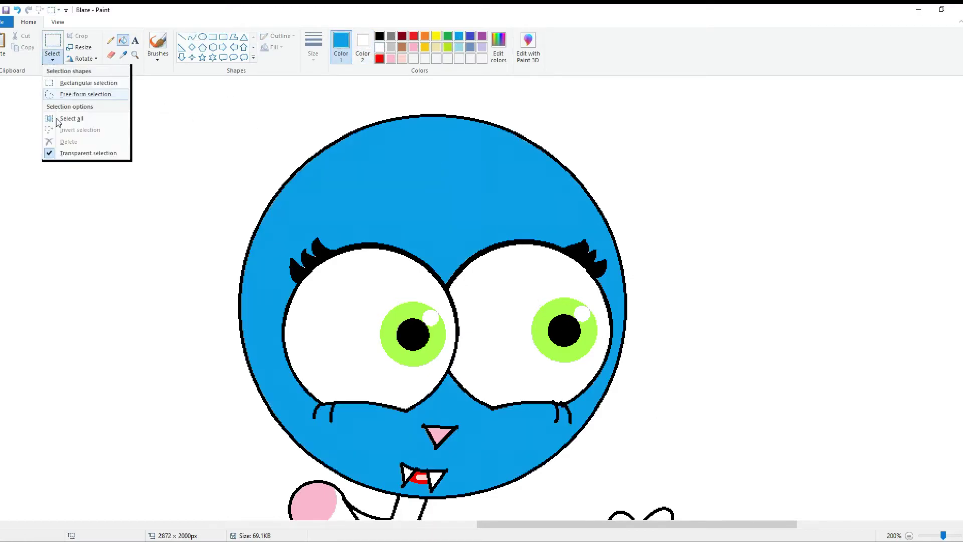
left_click(76, 76)
key("ctrl+z")
Set the secondary color to blue and draw solid pink blush ovals beneath both eyes
left_click(362, 46)
left_click(458, 36)
left_click(341, 46)
left_click(390, 59)
left_click(202, 37)
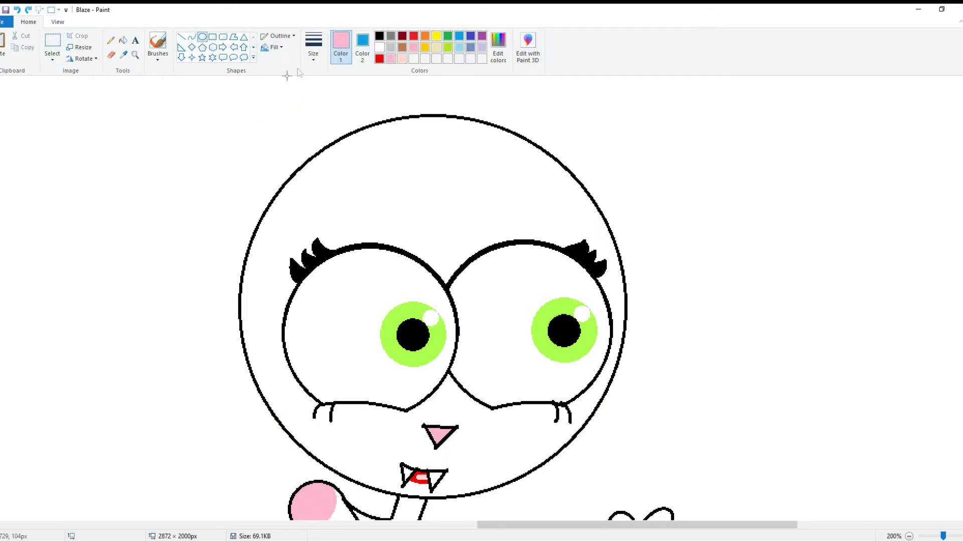
scroll(326, 109, "down", 2)
left_click_drag(299, 273, 425, 333)
left_click_drag(477, 275, 568, 331)
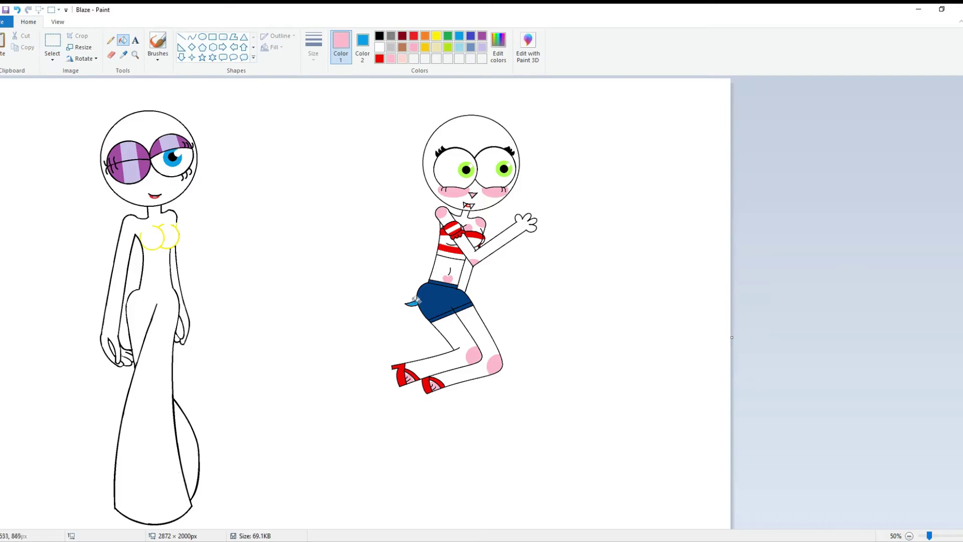
Draw a pink curve about 19 × 57 px across the tail behind the shorts
left_click(191, 37)
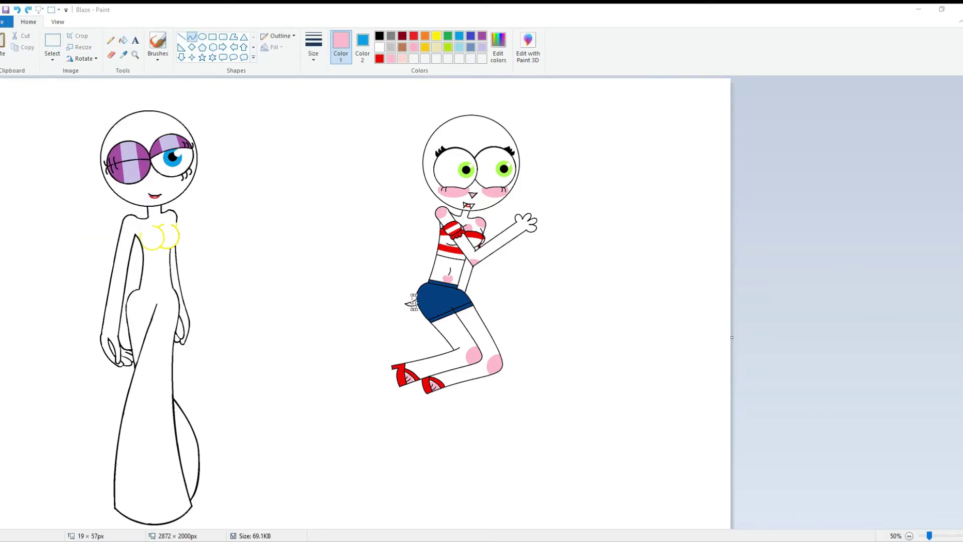
left_click(52, 45)
Outline short side-swept hair with a pointed fringe over the top of the head in red curves
left_click(941, 535)
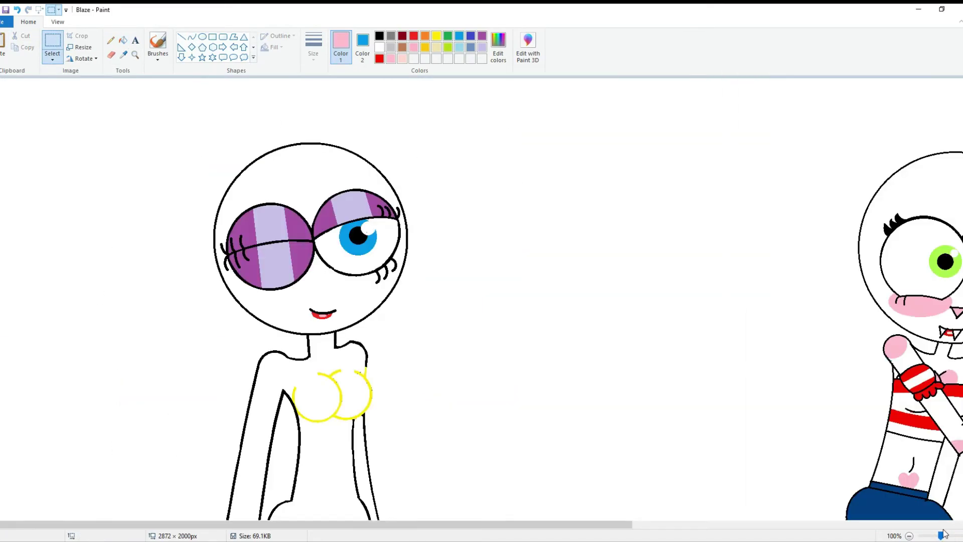
scroll(792, 476, "right", 10)
left_click(193, 37)
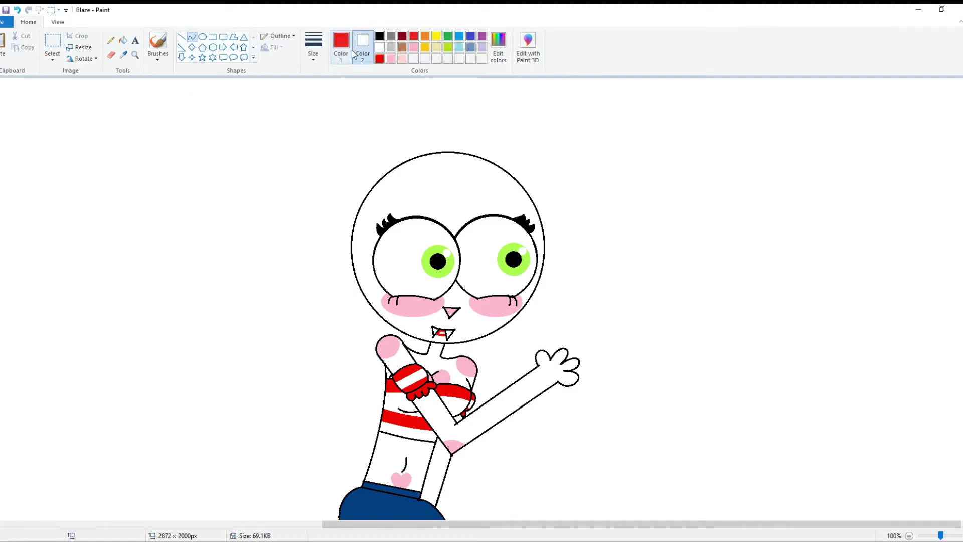
left_click_drag(352, 199, 348, 194)
left_click_drag(401, 154, 550, 234)
left_click_drag(502, 150, 531, 143)
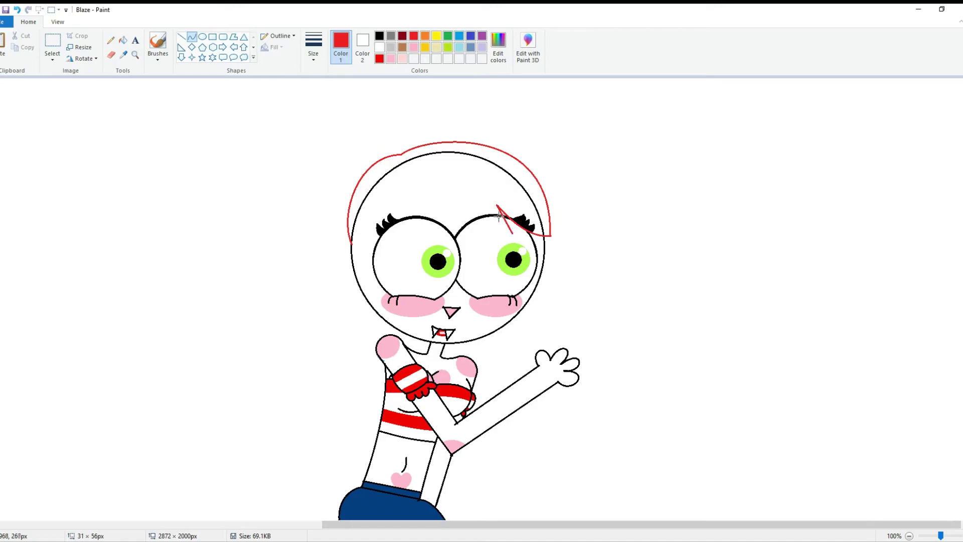
left_click_drag(511, 233, 394, 201)
left_click_drag(451, 216, 449, 208)
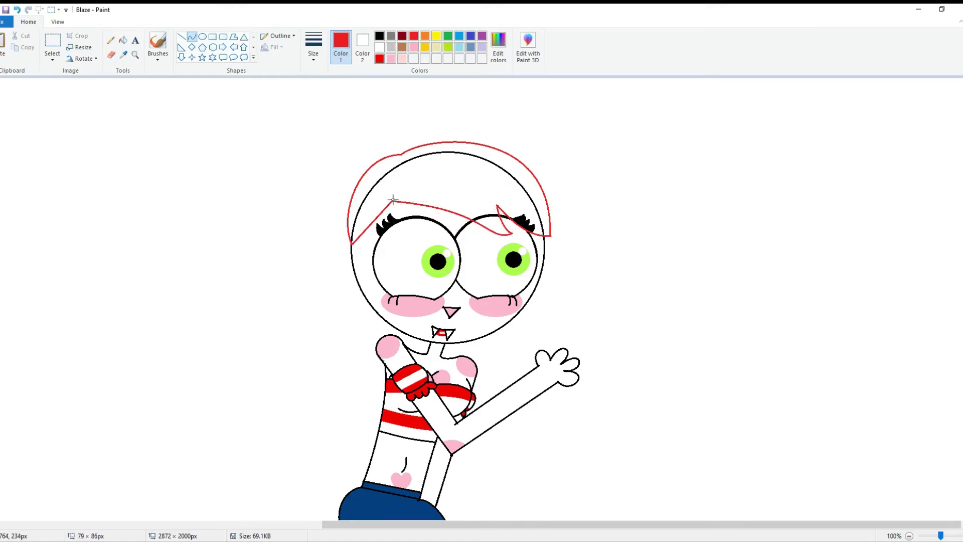
Fill the hair pink and recolor its outline black
left_click(487, 199)
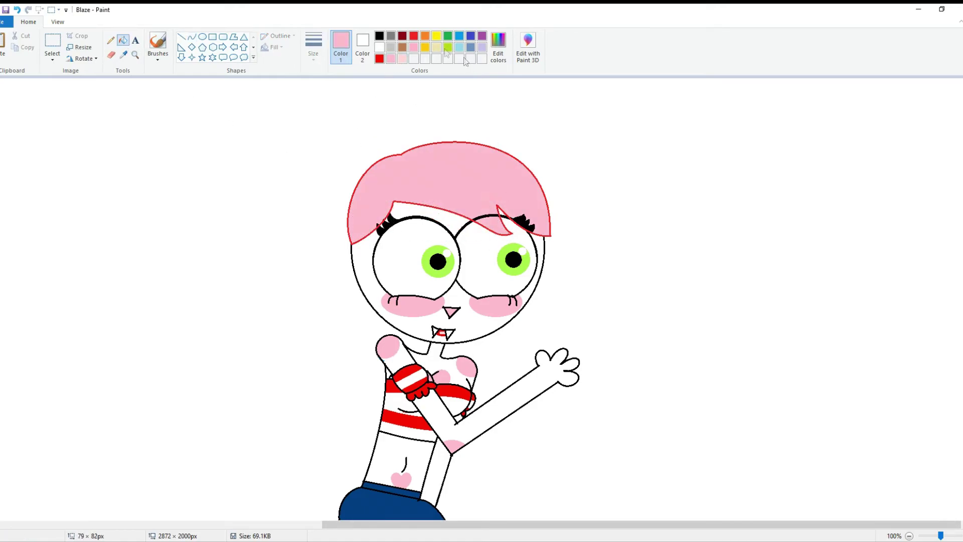
left_click(396, 201)
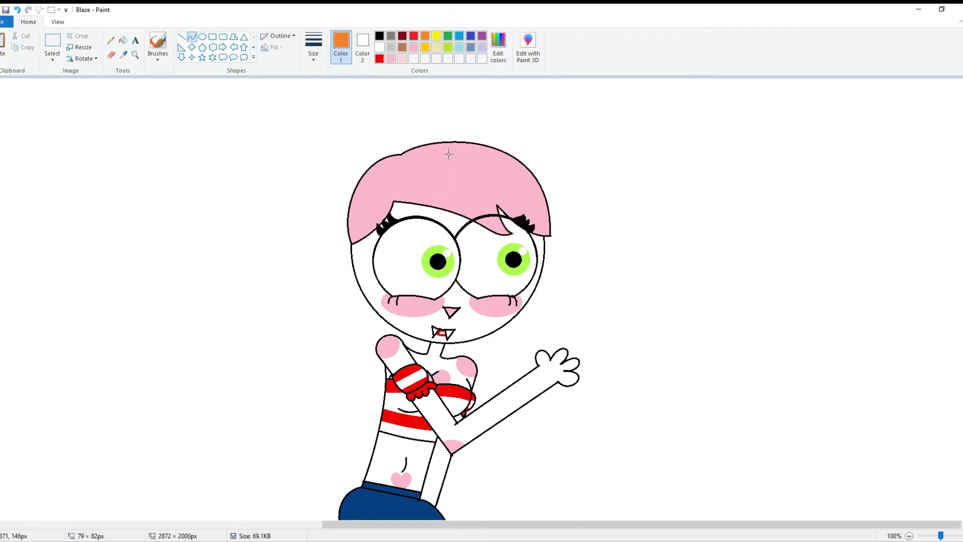
Draw a tall pointed ear with an inner contour on the hair in orange curves and recolor its outline black
left_click_drag(458, 154, 490, 89)
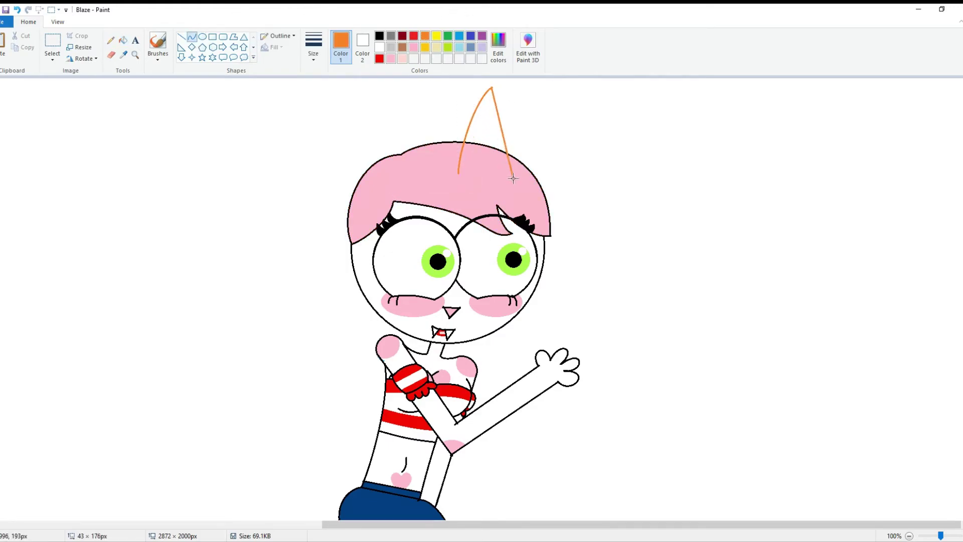
left_click(123, 41)
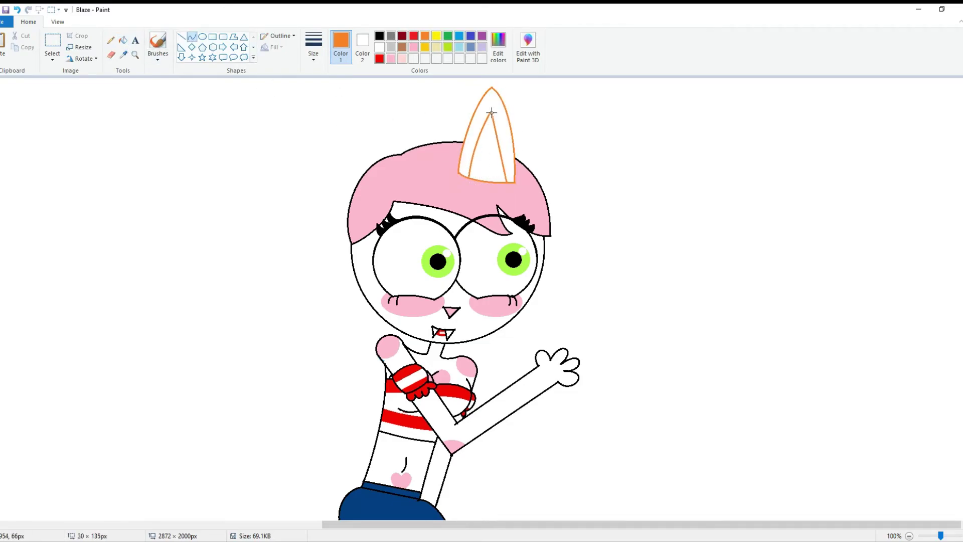
left_click(379, 35)
left_click(510, 165)
Fill the inner ear and the ear's tip pink
left_click(413, 47)
left_click(484, 150)
left_click(52, 57)
left_click(506, 128)
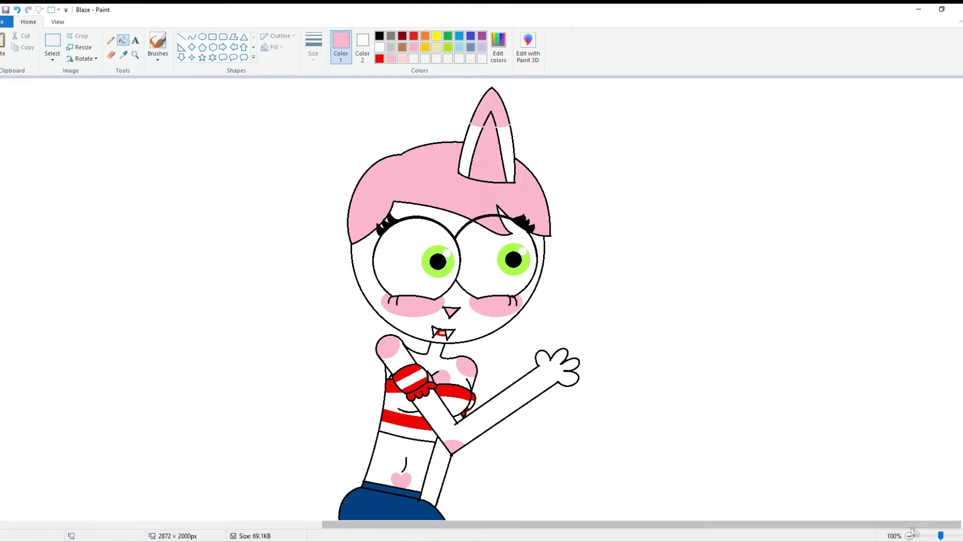
left_click(908, 535)
left_click(397, 133)
key("ctrl+z")
Outline a second pointed ear in orange beside the first and fill its inside white
left_click(191, 36)
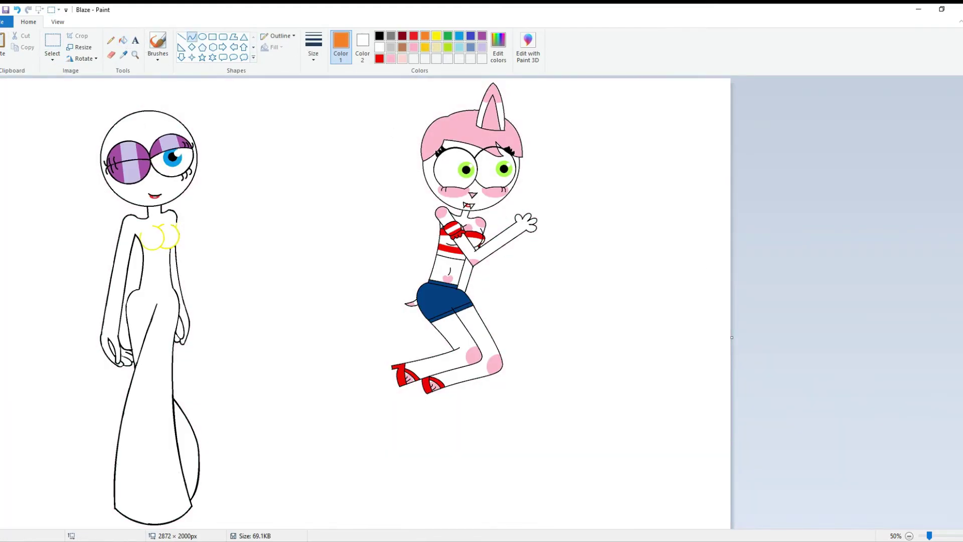
scroll(496, 144, "up", 3)
scroll(496, 144, "left", 3)
mouse_move(460, 289)
left_mouse_down()
mouse_move(479, 176)
mouse_move(521, 90)
mouse_move(574, 289)
left_mouse_up()
left_click_drag(548, 118, 554, 120)
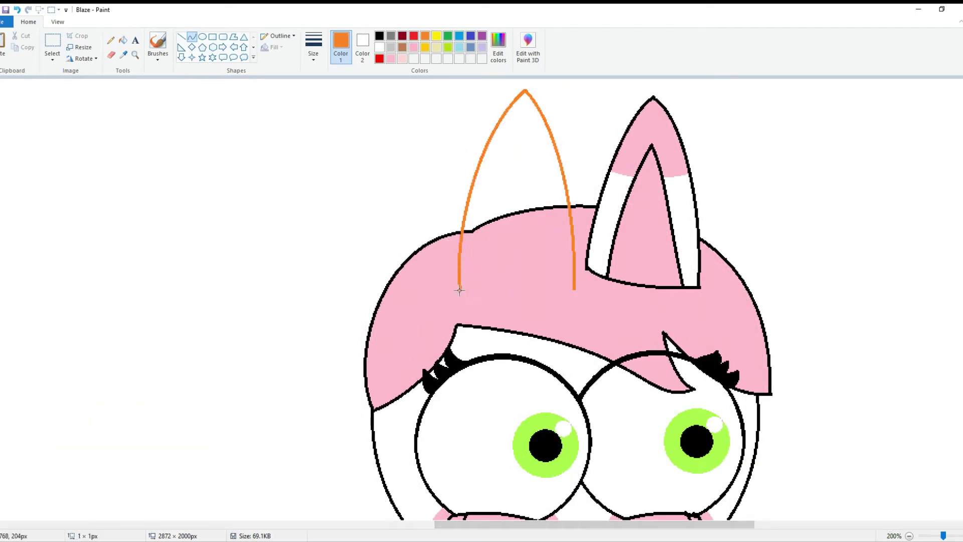
left_click(123, 41)
right_click(517, 251)
right_click(517, 215)
Draw the second ear's curved inner contour and recolor the ear's orange lines black
left_click(192, 37)
left_click_drag(480, 290, 519, 143)
mouse_move(499, 215)
left_mouse_down()
mouse_move(489, 221)
mouse_move(494, 200)
left_mouse_up()
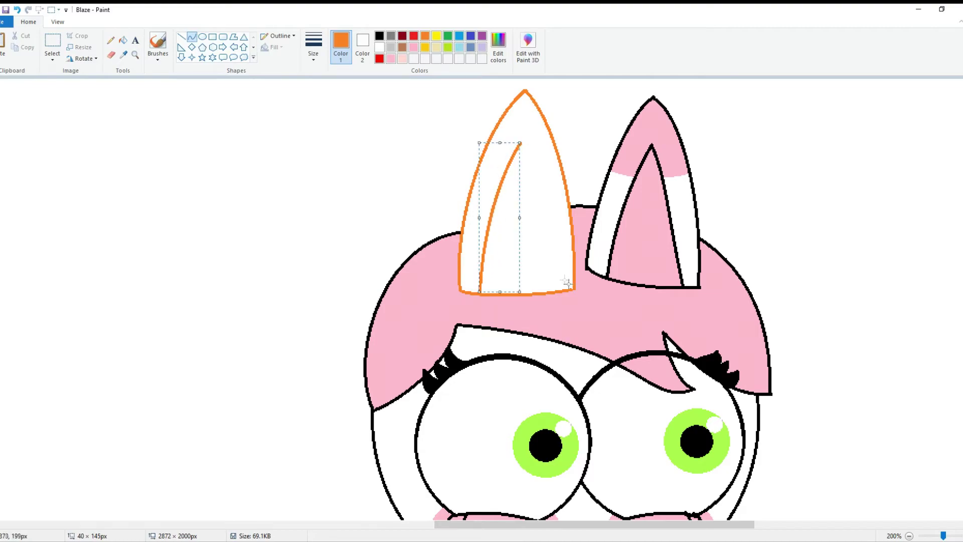
left_click_drag(558, 289, 519, 143)
left_click_drag(539, 216, 544, 172)
left_click(123, 41)
left_click(379, 35)
left_click(521, 142)
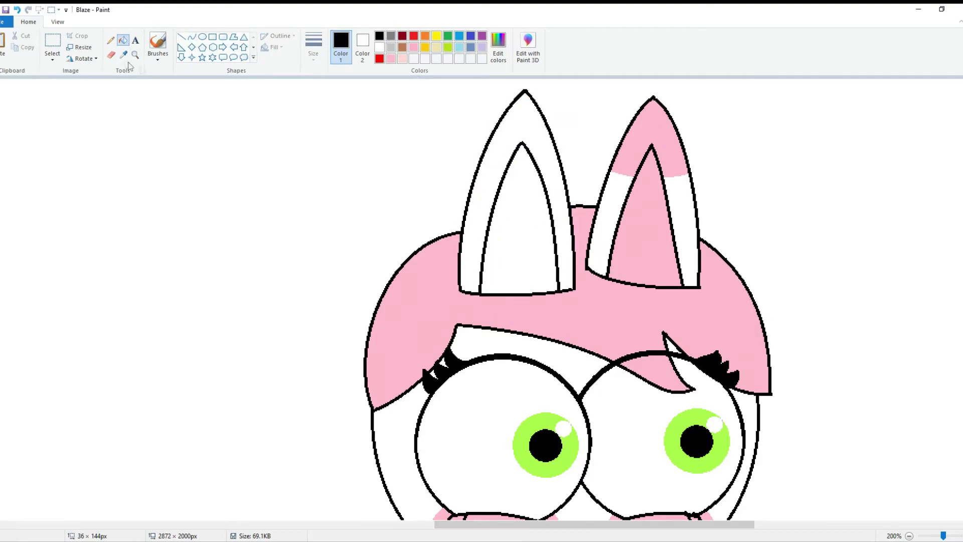
Sample the hair's pink and fill the second ear's inner area with it
left_click(123, 54)
left_click(401, 311)
left_click(521, 225)
Draw a pink line about 82 px wide across the second ear and fill the tip above it pink
left_click(52, 58)
left_click(191, 36)
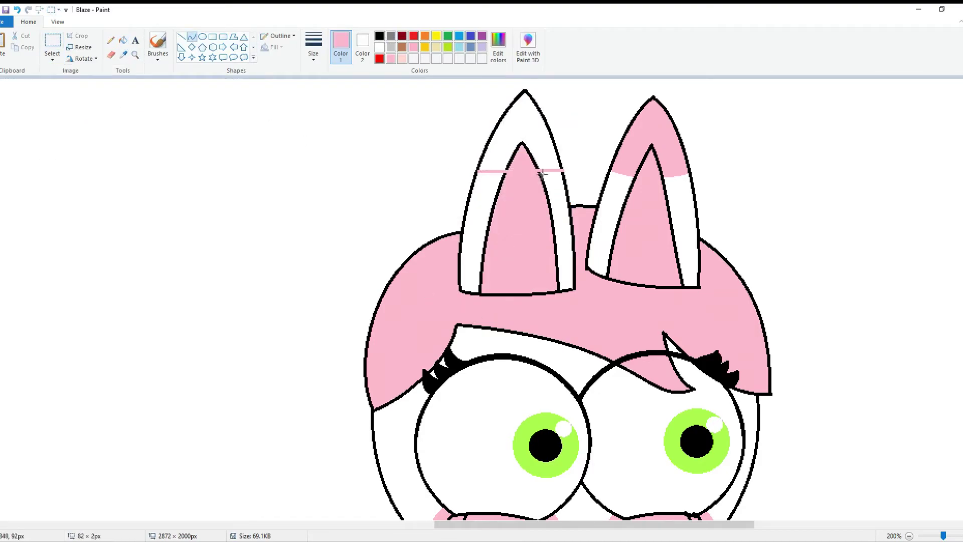
left_click(123, 41)
left_click(524, 118)
Apply a blue mask fill at the head, undo it, and set the secondary color to blue
left_click(908, 535)
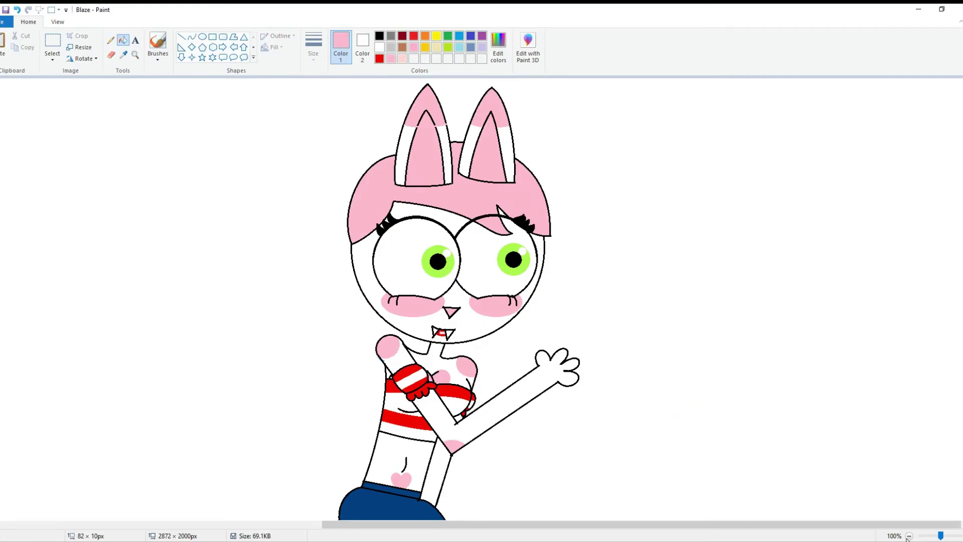
left_click(909, 535)
left_click(51, 10)
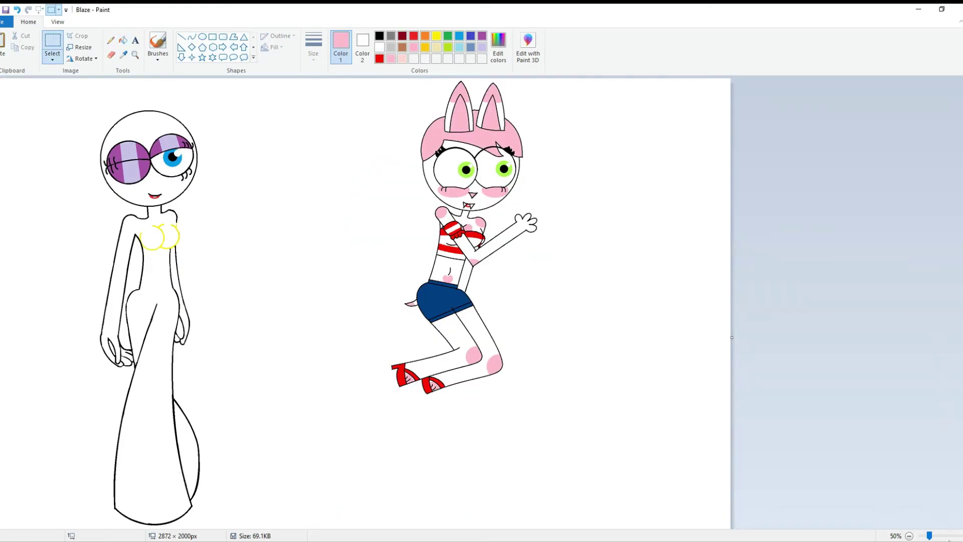
scroll(812, 467, "up", 1)
scroll(812, 467, "up", 5)
left_click(123, 41)
left_click(459, 36)
left_click(410, 136)
left_click(52, 59)
key("ctrl+z")
right_click(459, 36)
Draw the long hair's curved outer contours around the head and down to the shoulders on both sides
mouse_move(402, 119)
left_mouse_down()
mouse_move(320, 343)
mouse_move(252, 92)
left_mouse_up()
left_click_drag(490, 111, 499, 364)
left_click_drag(510, 94, 653, 203)
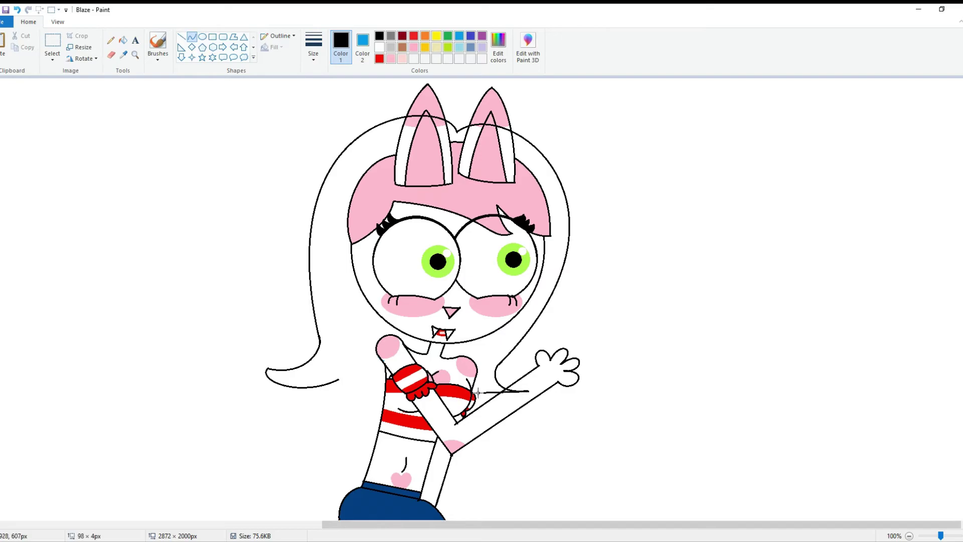
Draw the flowing lower locks of the long hair behind the torso, down past the shorts
scroll(387, 344, "down", 3)
left_click_drag(335, 270, 308, 379)
left_click_drag(321, 301, 285, 277)
left_click_drag(331, 341, 374, 323)
left_click_drag(492, 303, 485, 295)
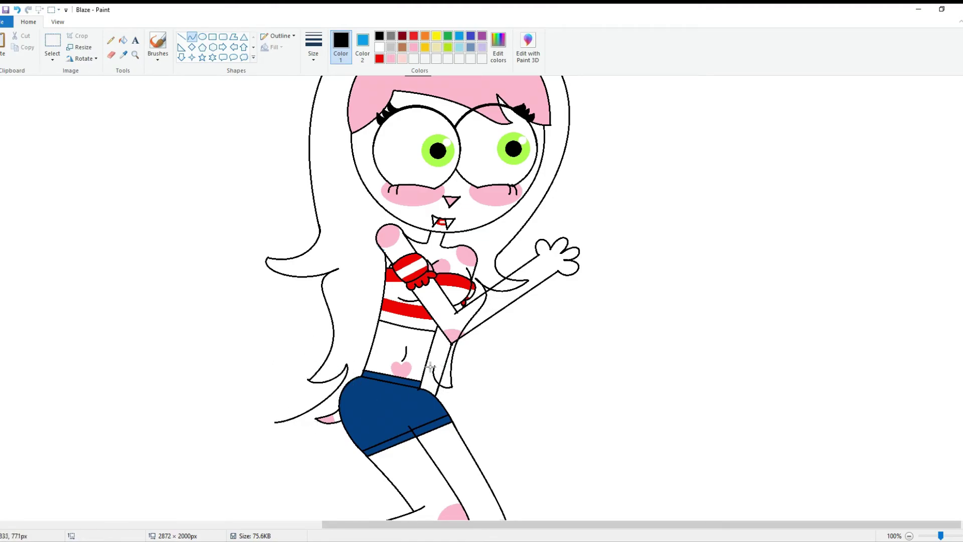
left_click_drag(385, 395, 321, 422)
Fill the long hair on both sides of the head with the hair's pink
left_click(123, 40)
left_click(391, 59)
left_click(330, 311)
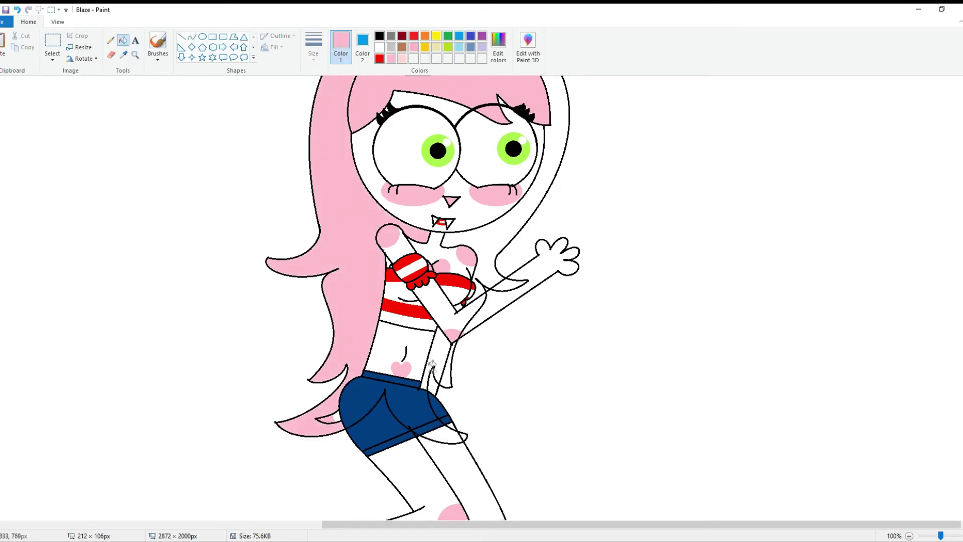
left_click(502, 249)
Apply a blue mask fill to the background around both figures and undo it
scroll(458, 133, "down", 1)
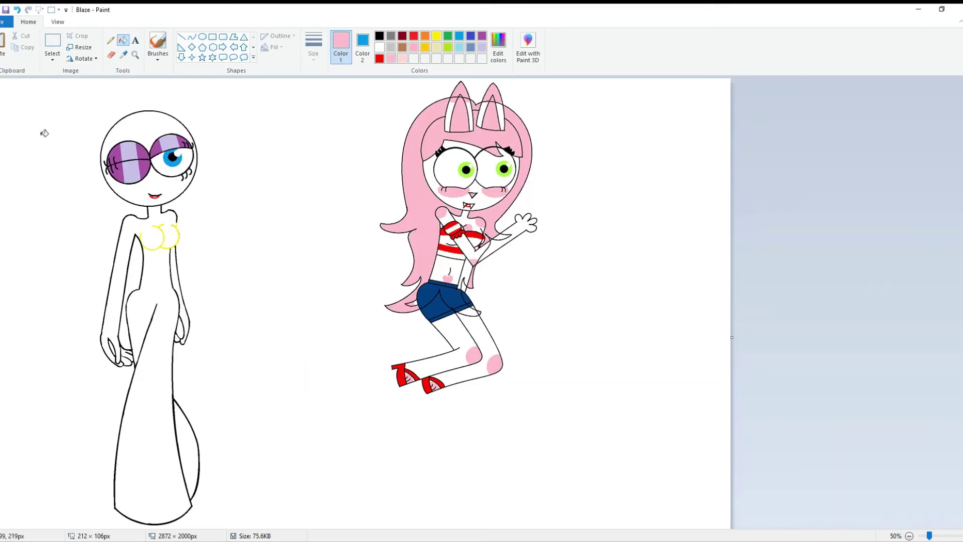
right_click(18, 95)
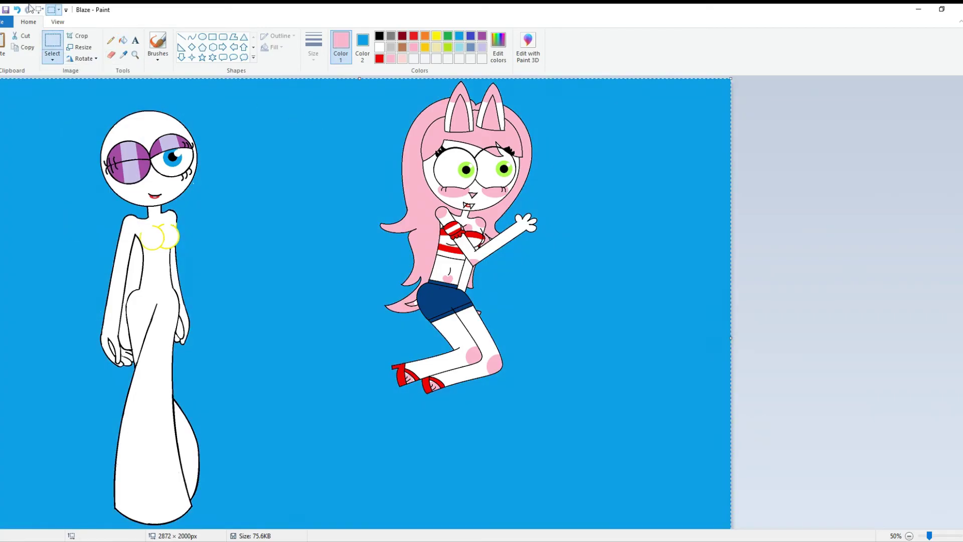
key("ctrl+z")
Draw curved black bat-wing outlines on both sides of the body and fill the wings with a custom dark grey
left_click(193, 39)
left_click_drag(425, 197, 469, 226)
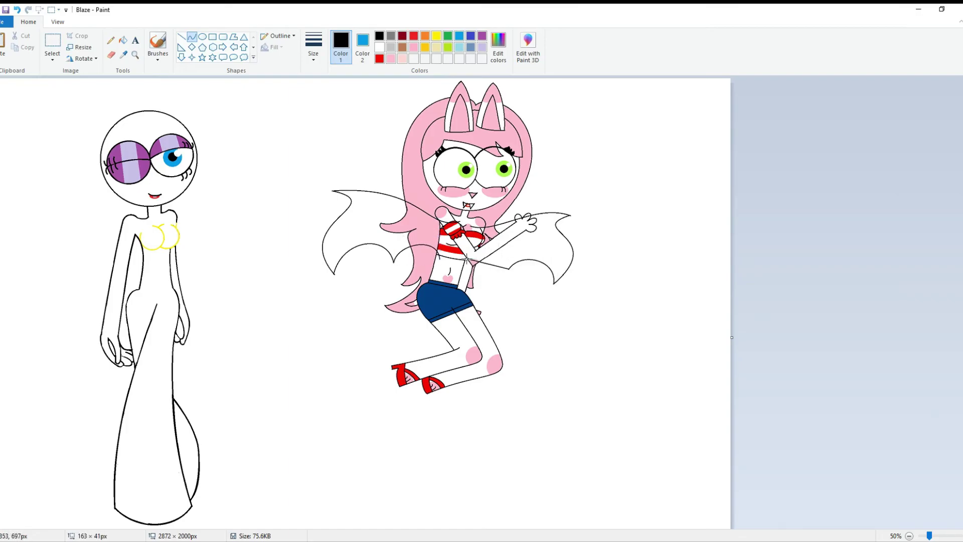
left_click(123, 40)
left_click(498, 47)
left_click_drag(589, 236, 588, 291)
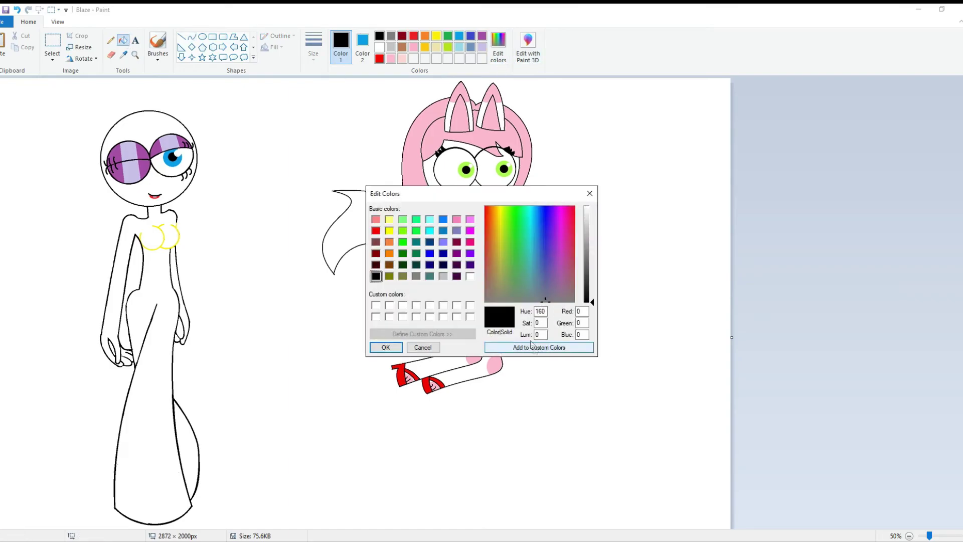
left_click(383, 346)
left_click(361, 226)
left_click(531, 249)
left_click(532, 249)
scroll(507, 157, "up", 1)
left_click(443, 301)
scroll(506, 156, "down", 1)
left_click(16, 10)
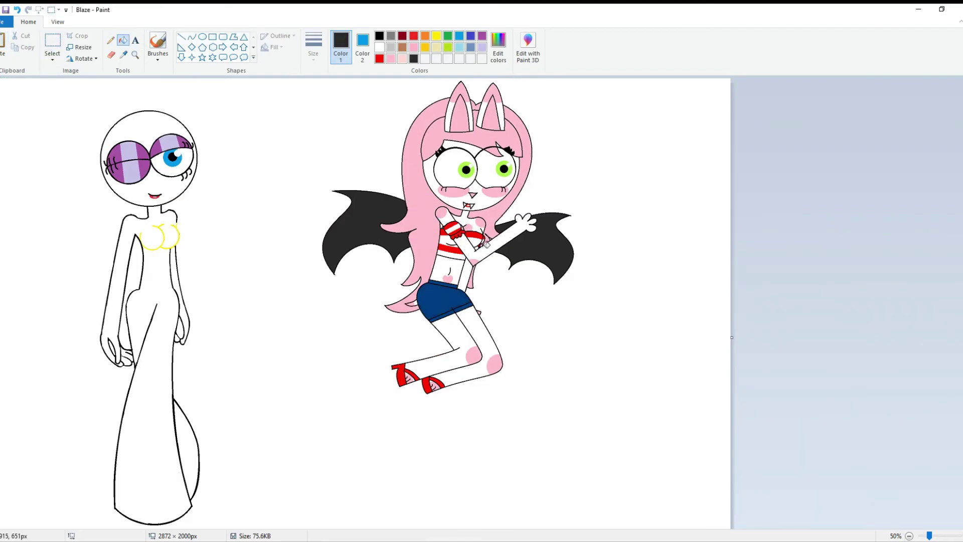
Fill the white background around both figures with blue
scroll(489, 396, "up", 1)
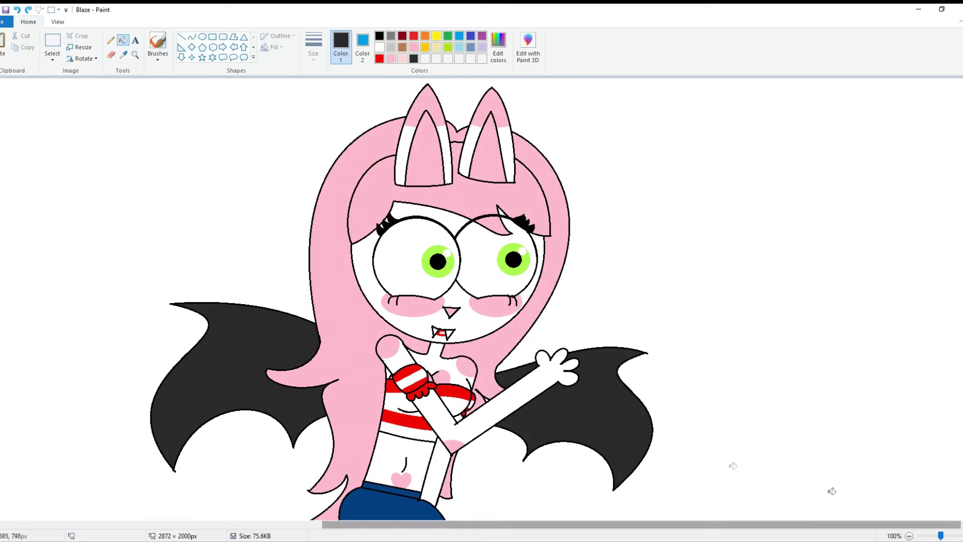
right_click(507, 366)
scroll(510, 313, "up", 3)
scroll(466, 293, "down", 1)
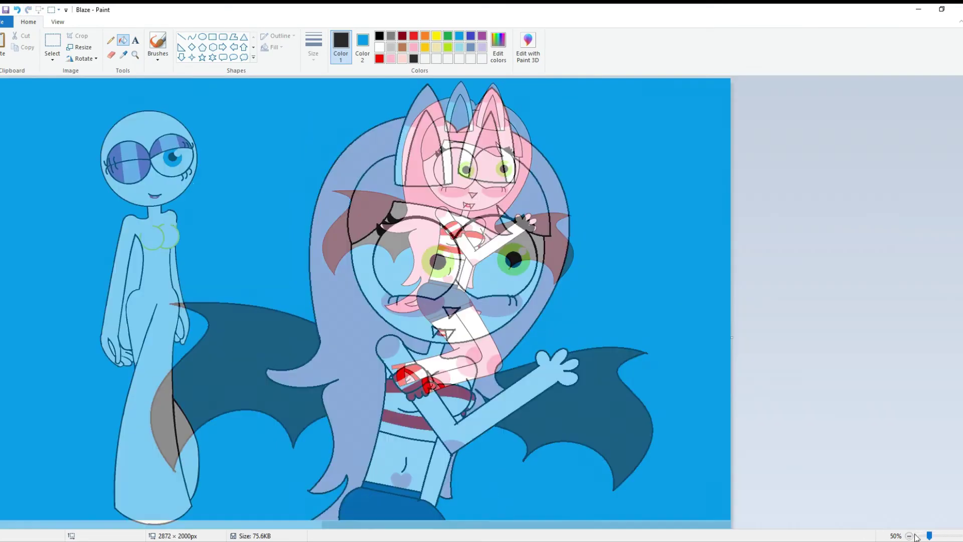
Set the primary color to pink and the secondary to white, and color the raised hand's fingers pink
left_click(390, 59)
right_click(379, 47)
left_click(52, 57)
left_click(192, 36)
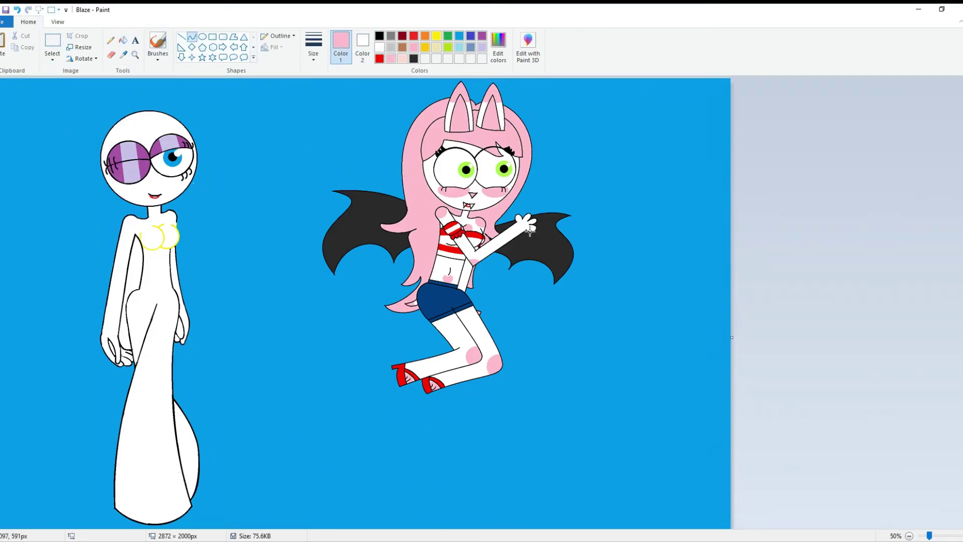
left_click(123, 40)
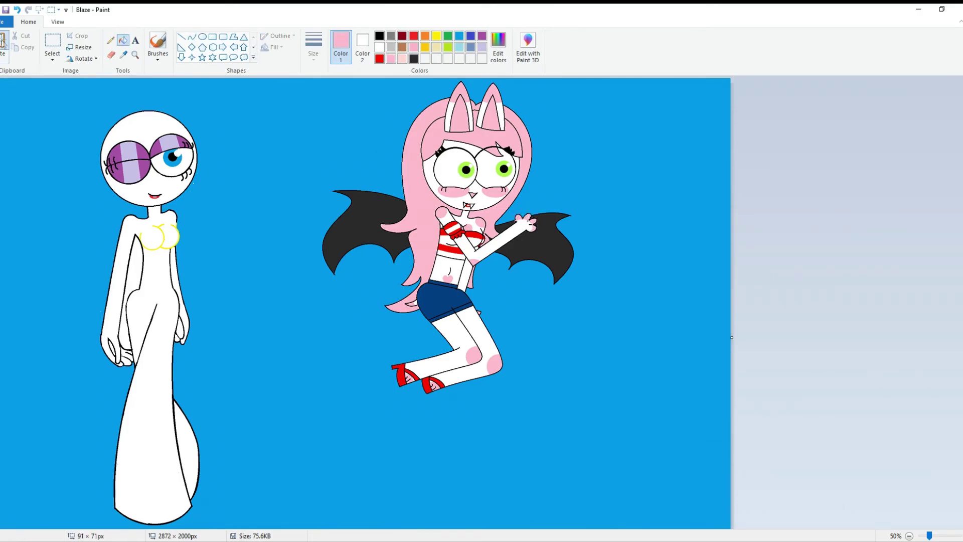
Set the secondary color to blue, select the whole winged Blaze figure and move it toward the reference figure
left_click(362, 46)
left_click(458, 36)
left_click(53, 58)
left_click(85, 80)
left_click_drag(319, 82, 582, 524)
left_click_drag(464, 173, 141, 178)
left_click(534, 249)
left_click_drag(257, 321, 260, 321)
left_click_drag(124, 526, 146, 410)
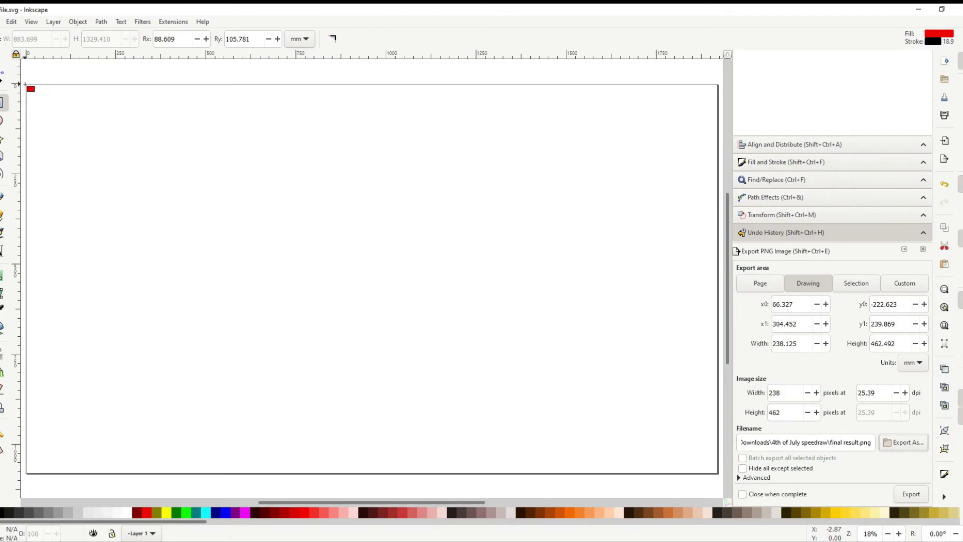
left_click_drag(25, 84, 255, 242)
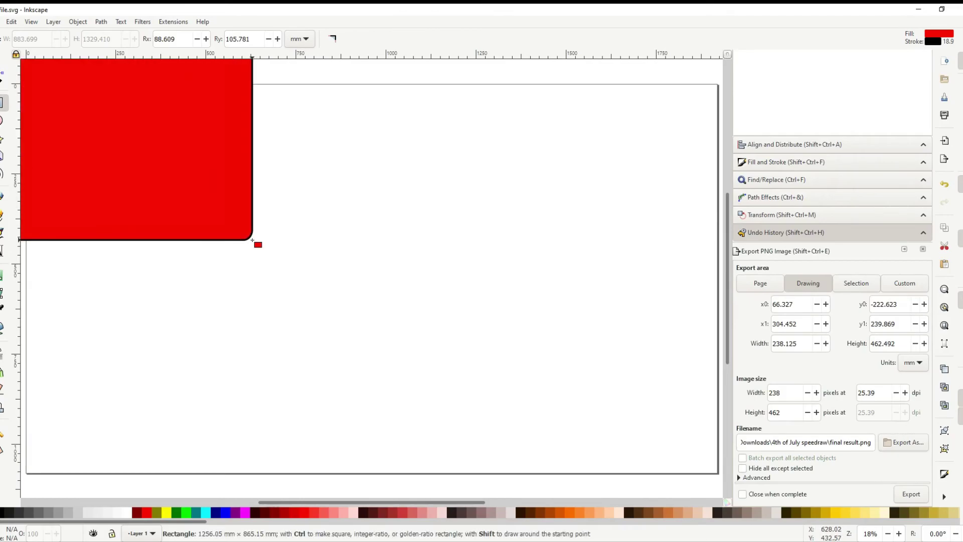
left_click(12, 22)
left_click(30, 67)
In Inkscape, draw a red 1920 × 1080 mm rectangle with square corners and no outline, and center it on the page
left_click_drag(25, 85, 717, 472)
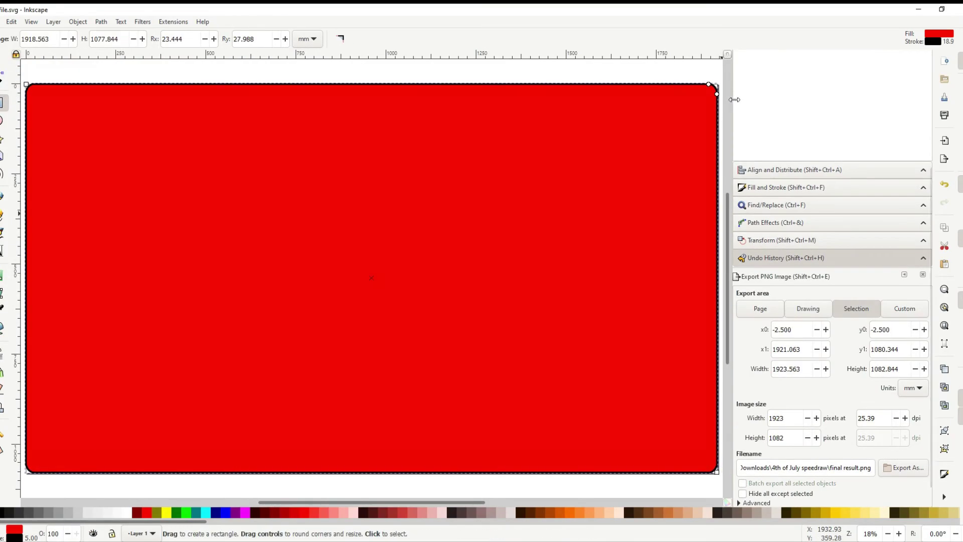
left_click(708, 85, "shift")
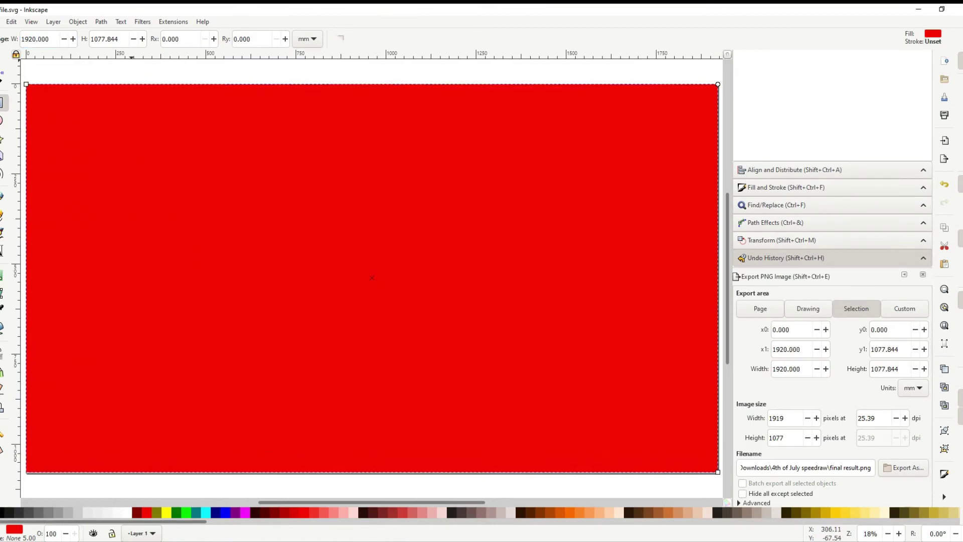
left_click(78, 21)
left_click(115, 295)
left_click(876, 92)
left_click(859, 119)
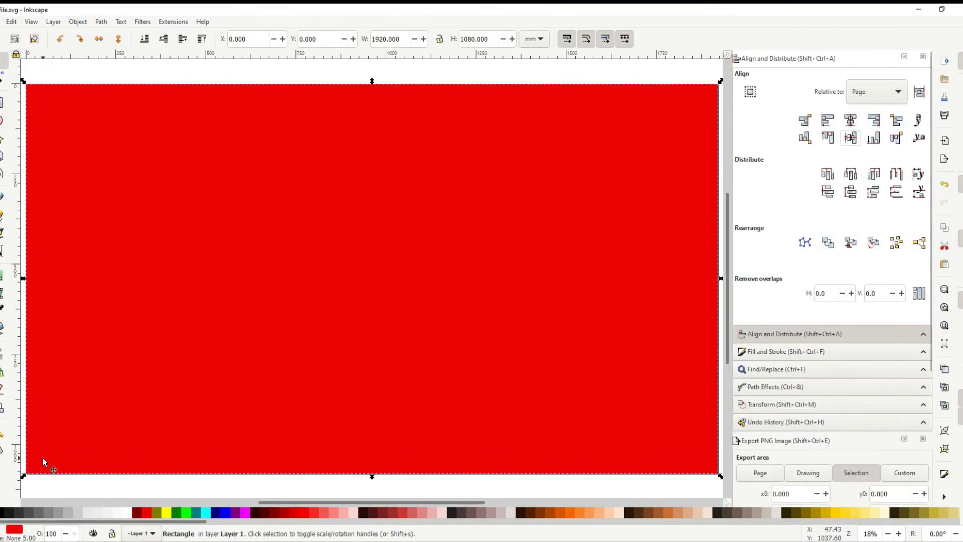
Draw a large yellow ellipse overlapping the lower-left part of the red rectangle
left_click(2, 431)
key("minus")
key("minus")
key("minus")
key("e")
left_click_drag(197, 274, 411, 387)
left_click(165, 511)
key("s")
left_click_drag(305, 392, 310, 430)
Trim the yellow ellipse to the part inside the red rectangle, keeping the rectangle as background
left_click(312, 236)
left_click(280, 383, "shift")
left_click(78, 22)
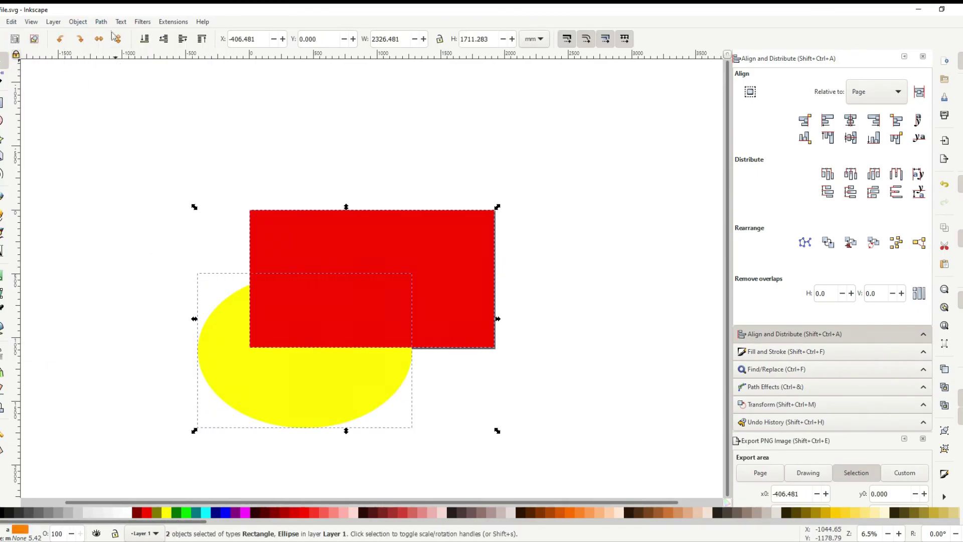
left_click(166, 150)
Recolor the background rectangle dark navy blue and the trimmed ellipse green
left_click(451, 235)
left_click(216, 512)
left_click(786, 326)
left_click(770, 190)
left_click(316, 326)
left_click(796, 152)
left_click_drag(816, 182, 797, 187)
left_click(651, 222)
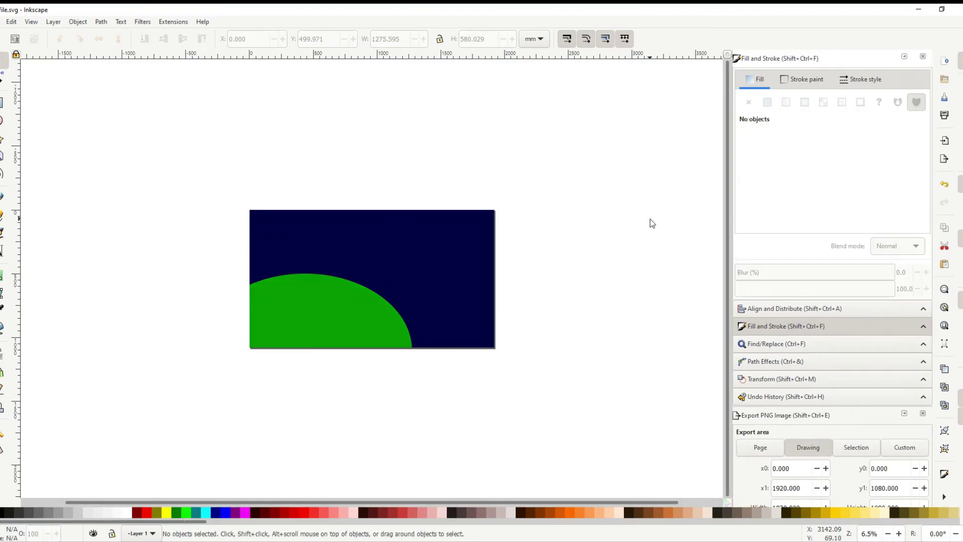
Import the image of the blond winged character in the star shirt, then resize and position it over the green hill
key("ctrl+i")
left_click(123, 80)
key("Return")
left_click_drag(452, 311, 351, 312)
left_click_drag(339, 422, 339, 366)
left_click_drag(346, 284, 346, 291)
left_click(333, 164)
Import the pink-haired Blaze image, enlarge it to about 836 × 1010 mm and place it beside the blond character
key("ctrl+i")
left_click(253, 235)
left_click_drag(376, 301, 271, 300)
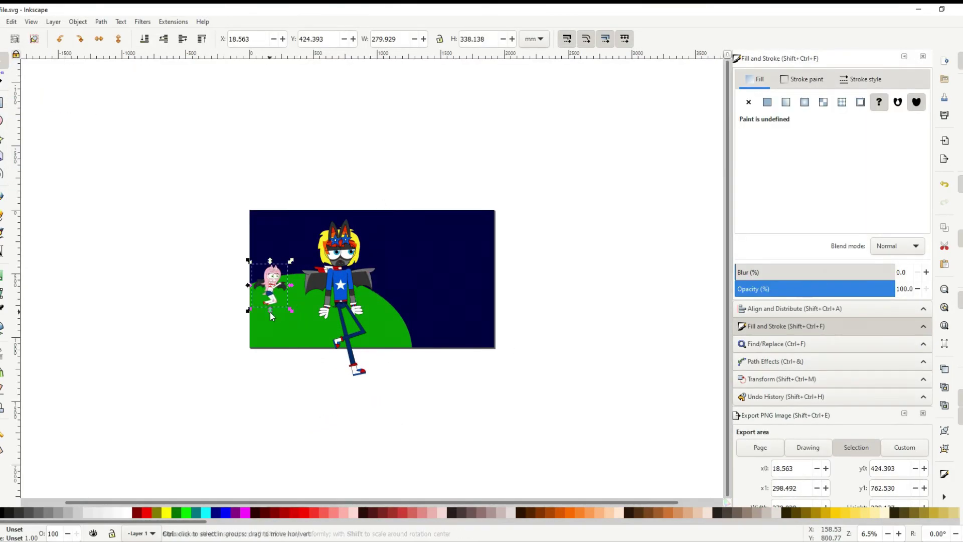
left_click_drag(291, 255, 363, 239)
mouse_move(321, 281)
left_mouse_down()
mouse_move(321, 261)
mouse_move(309, 271)
left_mouse_up()
left_click(206, 260)
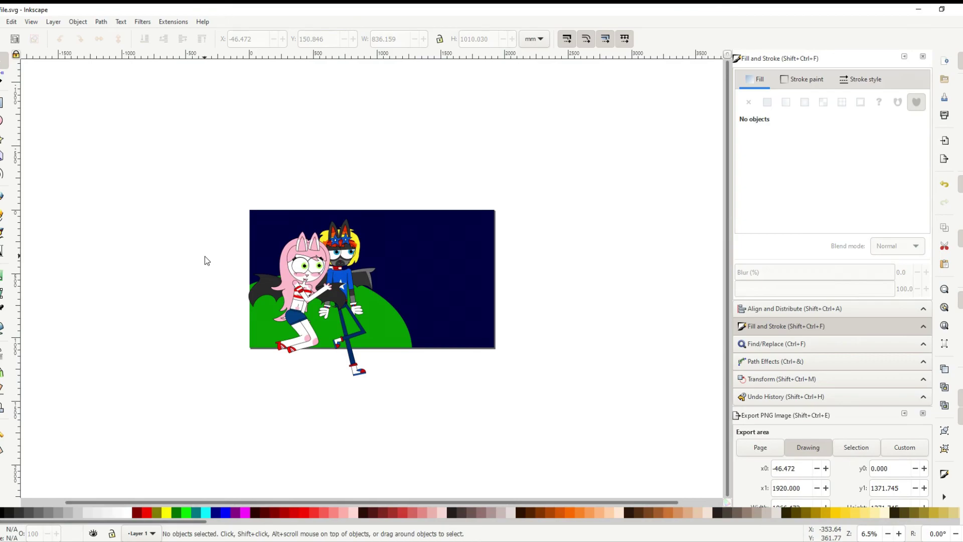
Draw a large white circle as a moon overlapping the page's upper-right corner
left_click(2, 120)
mouse_move(426, 185)
left_mouse_down()
mouse_move(530, 287)
mouse_move(529, 276)
left_mouse_up()
key("s")
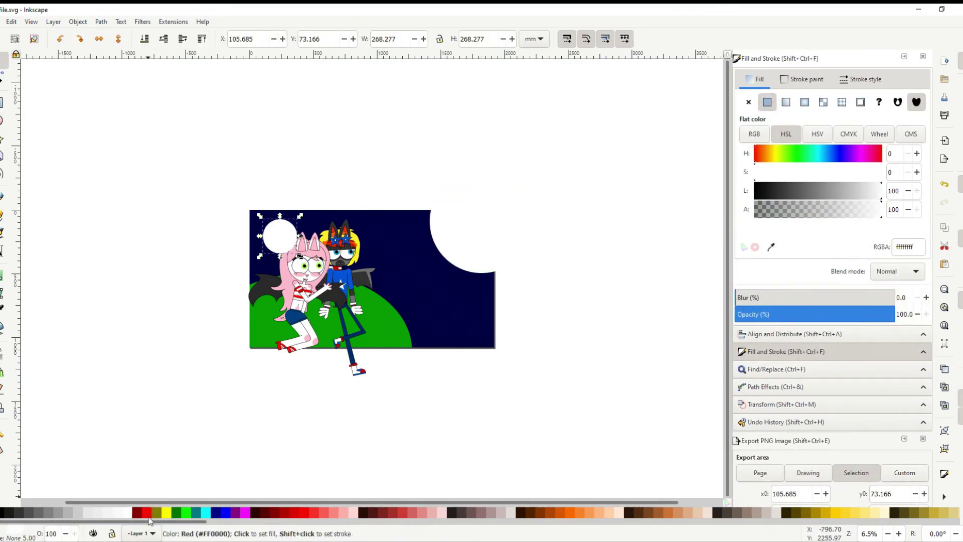
Turn the small white circle into red and blue radial-gradient glows across the sky and bring the hill and characters in front
left_click(766, 102)
left_click(804, 102)
left_click(11, 21)
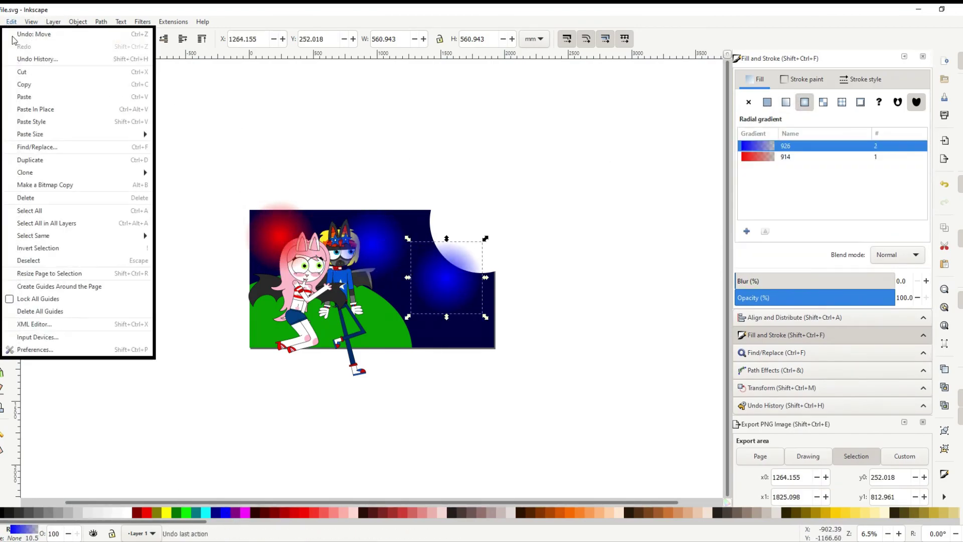
key("ctrl+v")
key("ctrl+a")
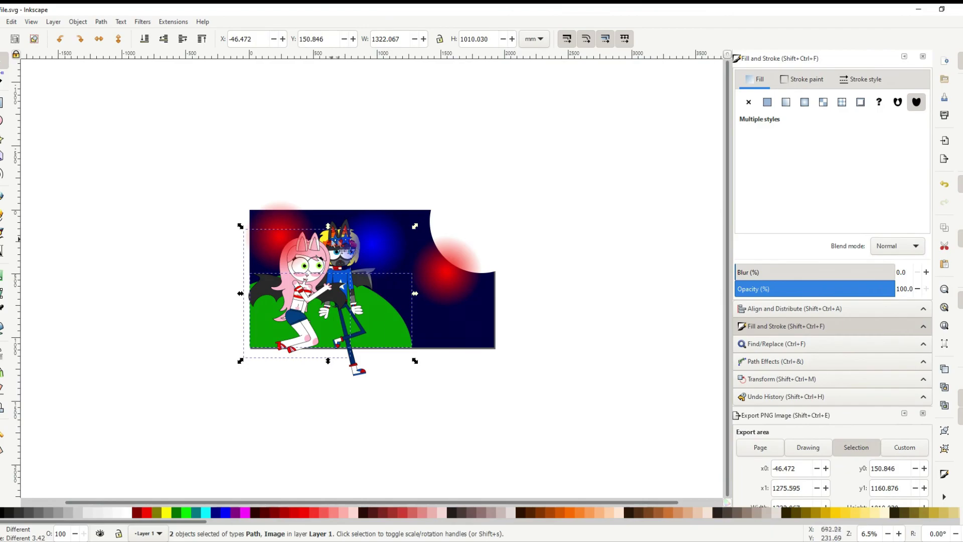
left_click(224, 118)
Add the white text "Happy 4th of July" and size it to fit the page's lower-right corner
left_click(2, 251)
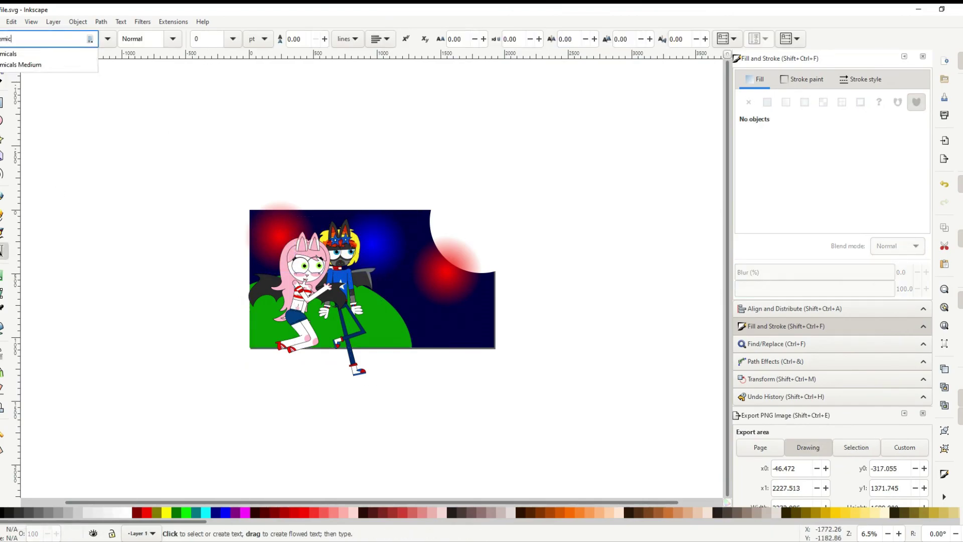
left_click(312, 344)
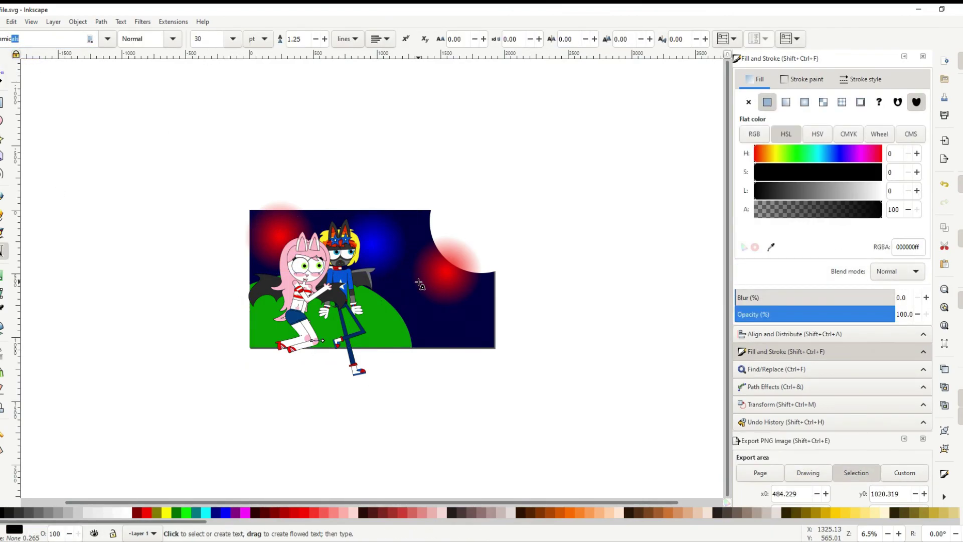
key("ctrl+v")
left_click_drag(315, 369, 398, 360)
left_click(125, 512)
left_click(176, 437)
Paste the K logo and position it on the white moon
left_click(11, 22)
left_click(30, 95)
left_click_drag(480, 225, 479, 228)
key("Escape")
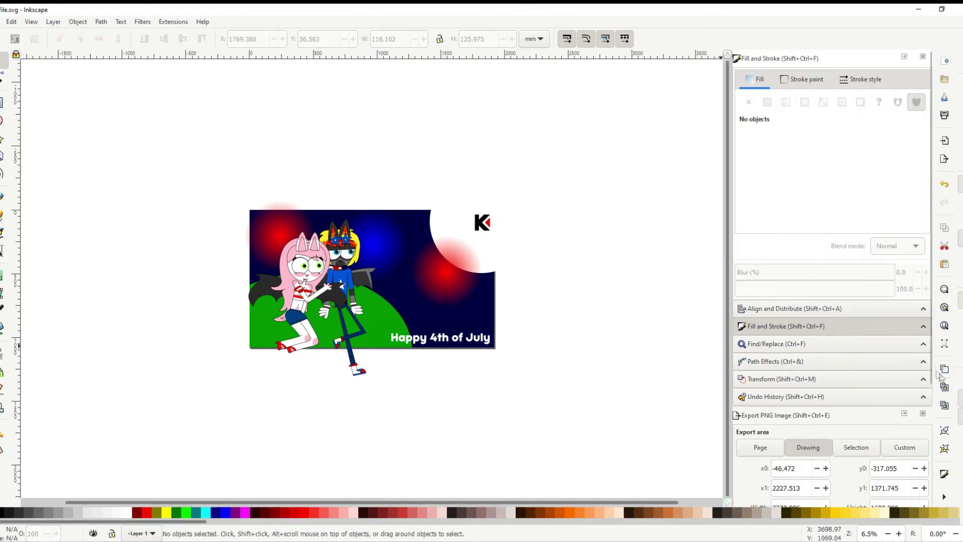
Set the PNG export to the page area with an image width of 1920 pixels
scroll(832, 351, "down", 4)
left_click(786, 392)
left_click(760, 283)
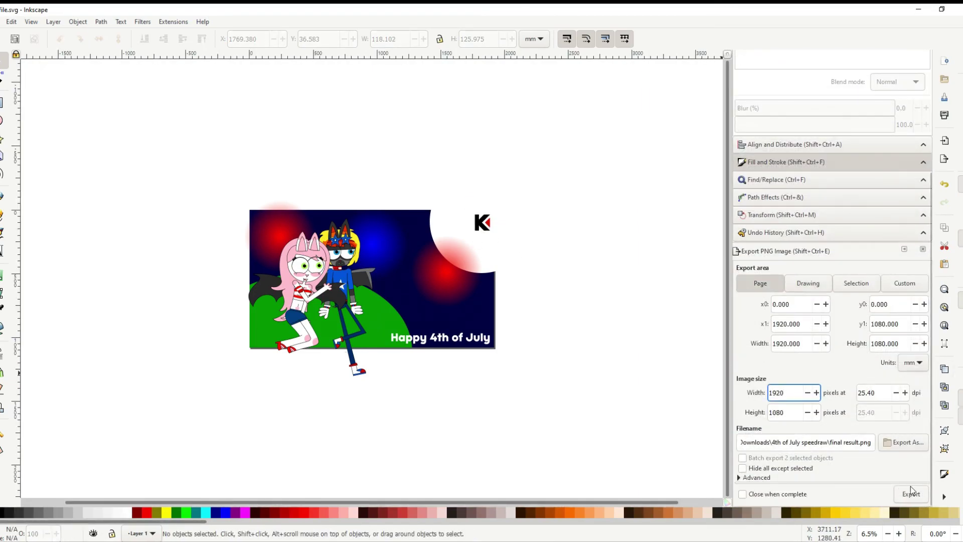